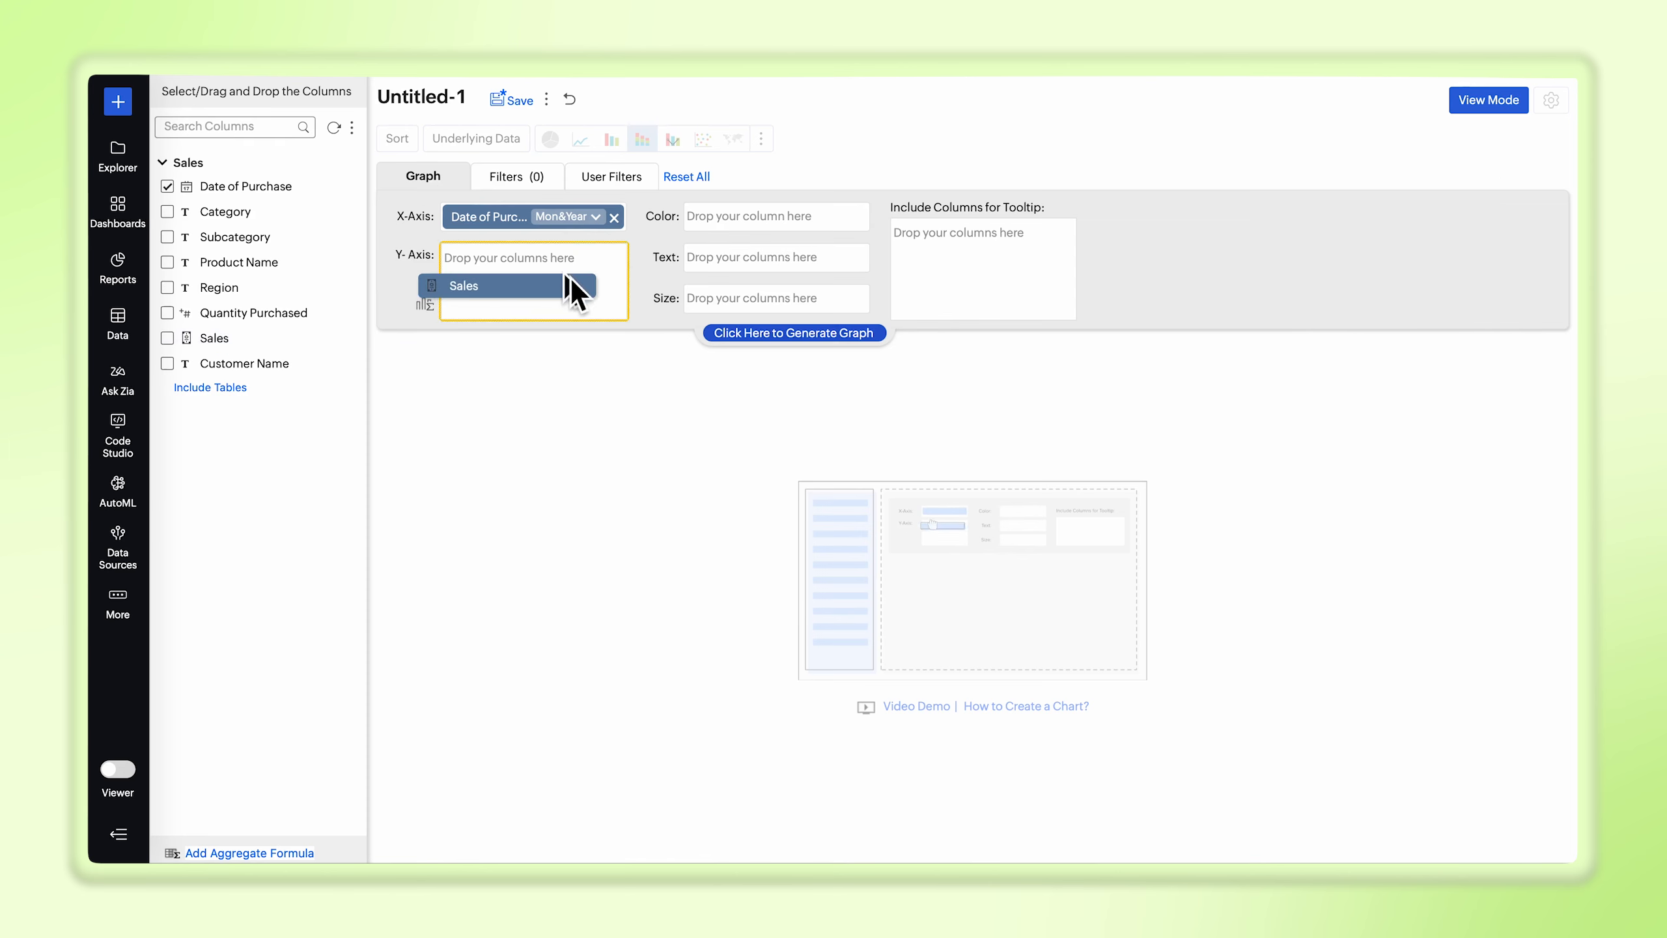
Step: Assign the Category column to the graph's color and generate the graph
left_click_drag(342, 226, 818, 234)
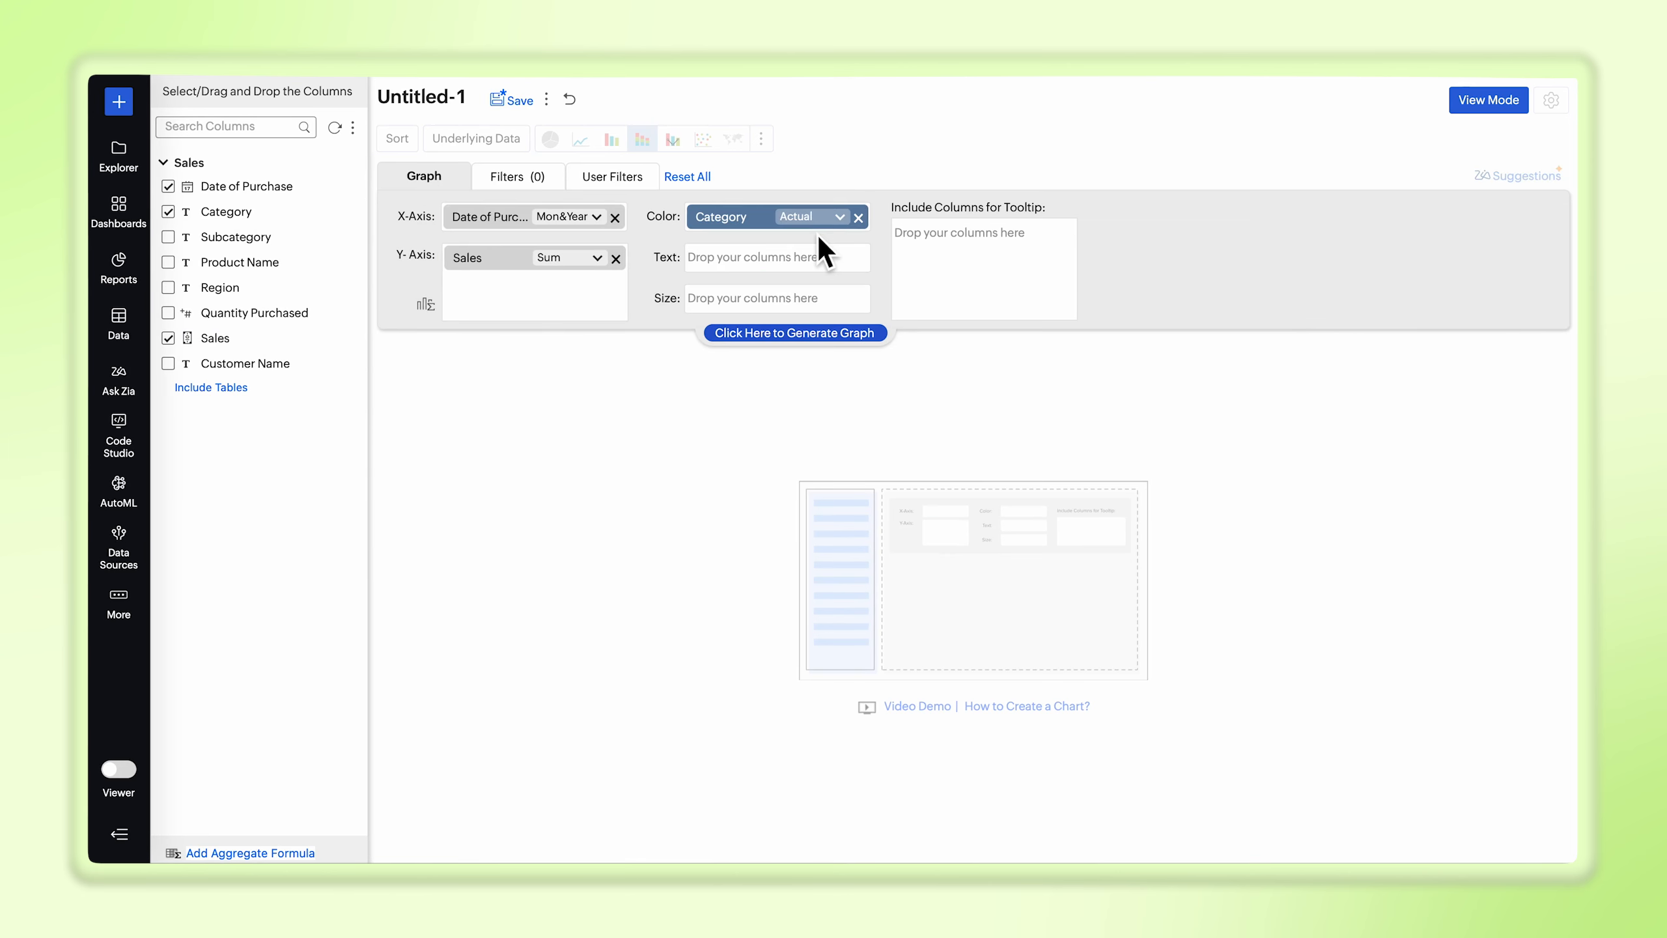
left_click(795, 333)
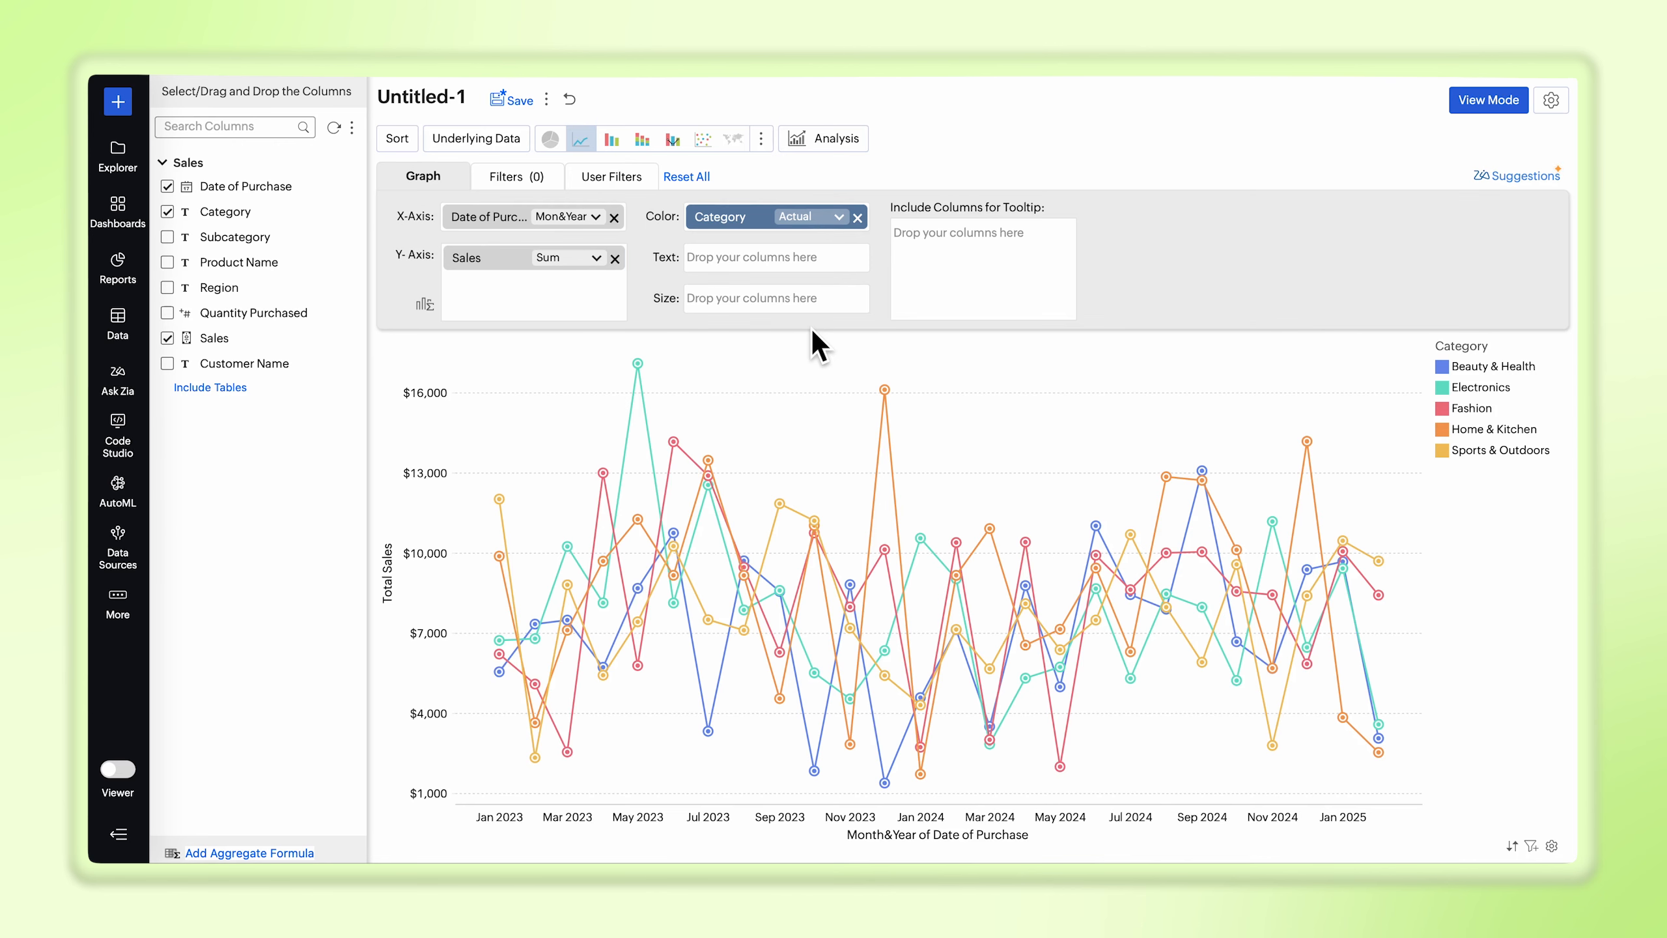
Step: Apply the Zia suggestion that shows Sales Across Month as a stacked bar chart
left_click(1506, 176)
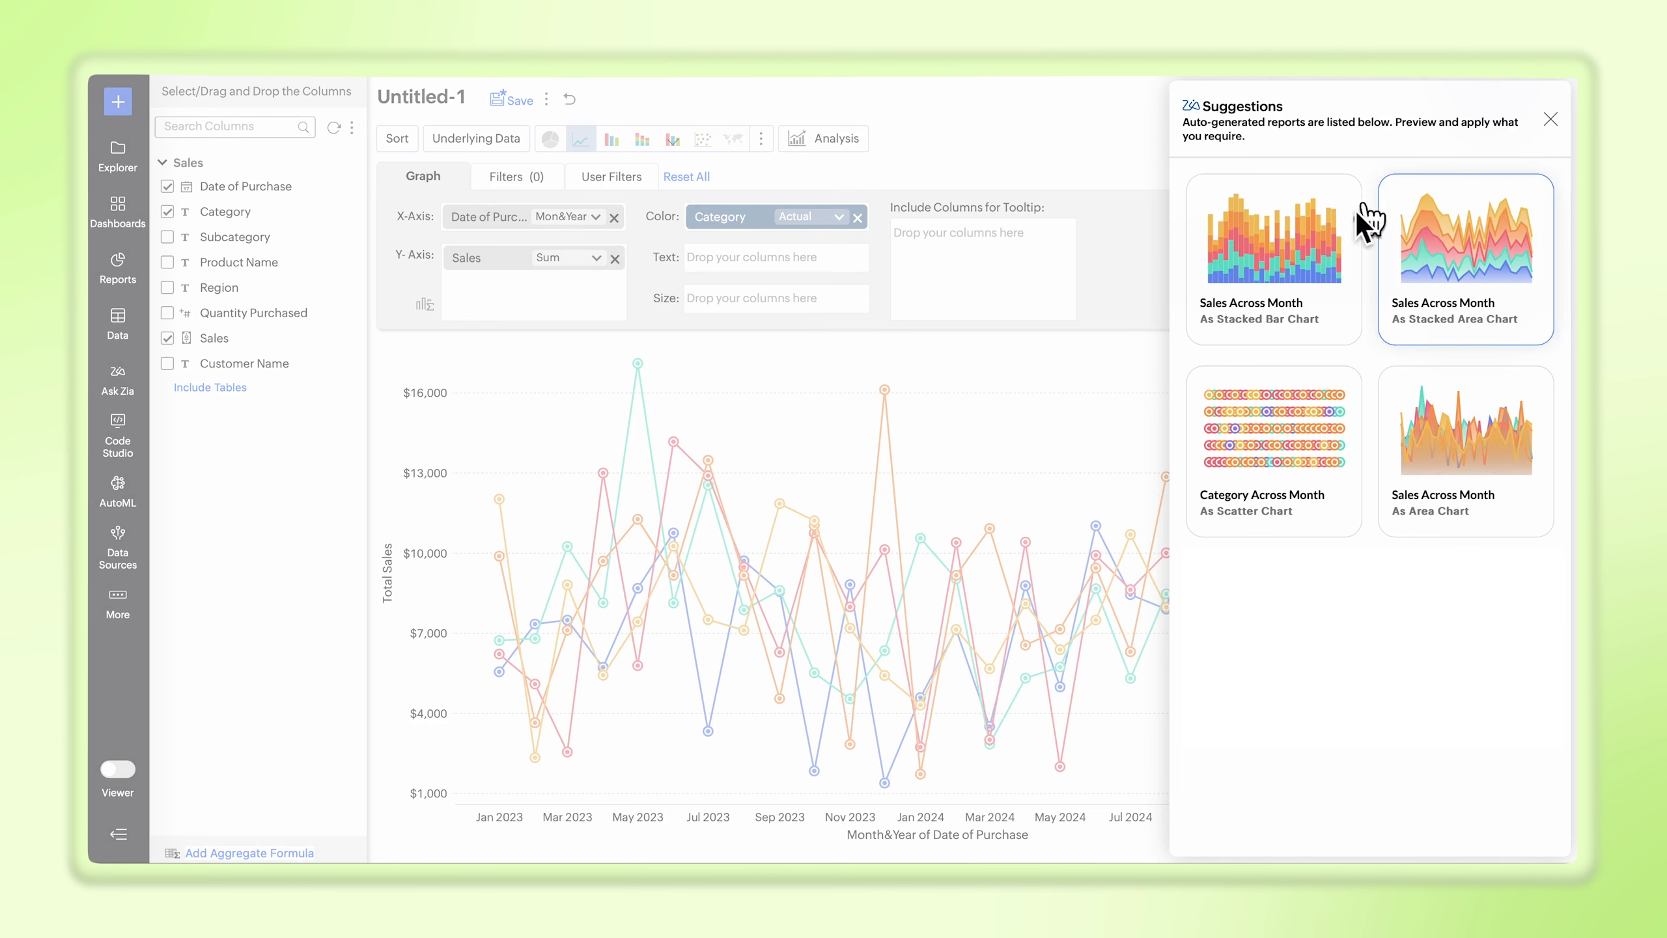
left_click(1270, 233)
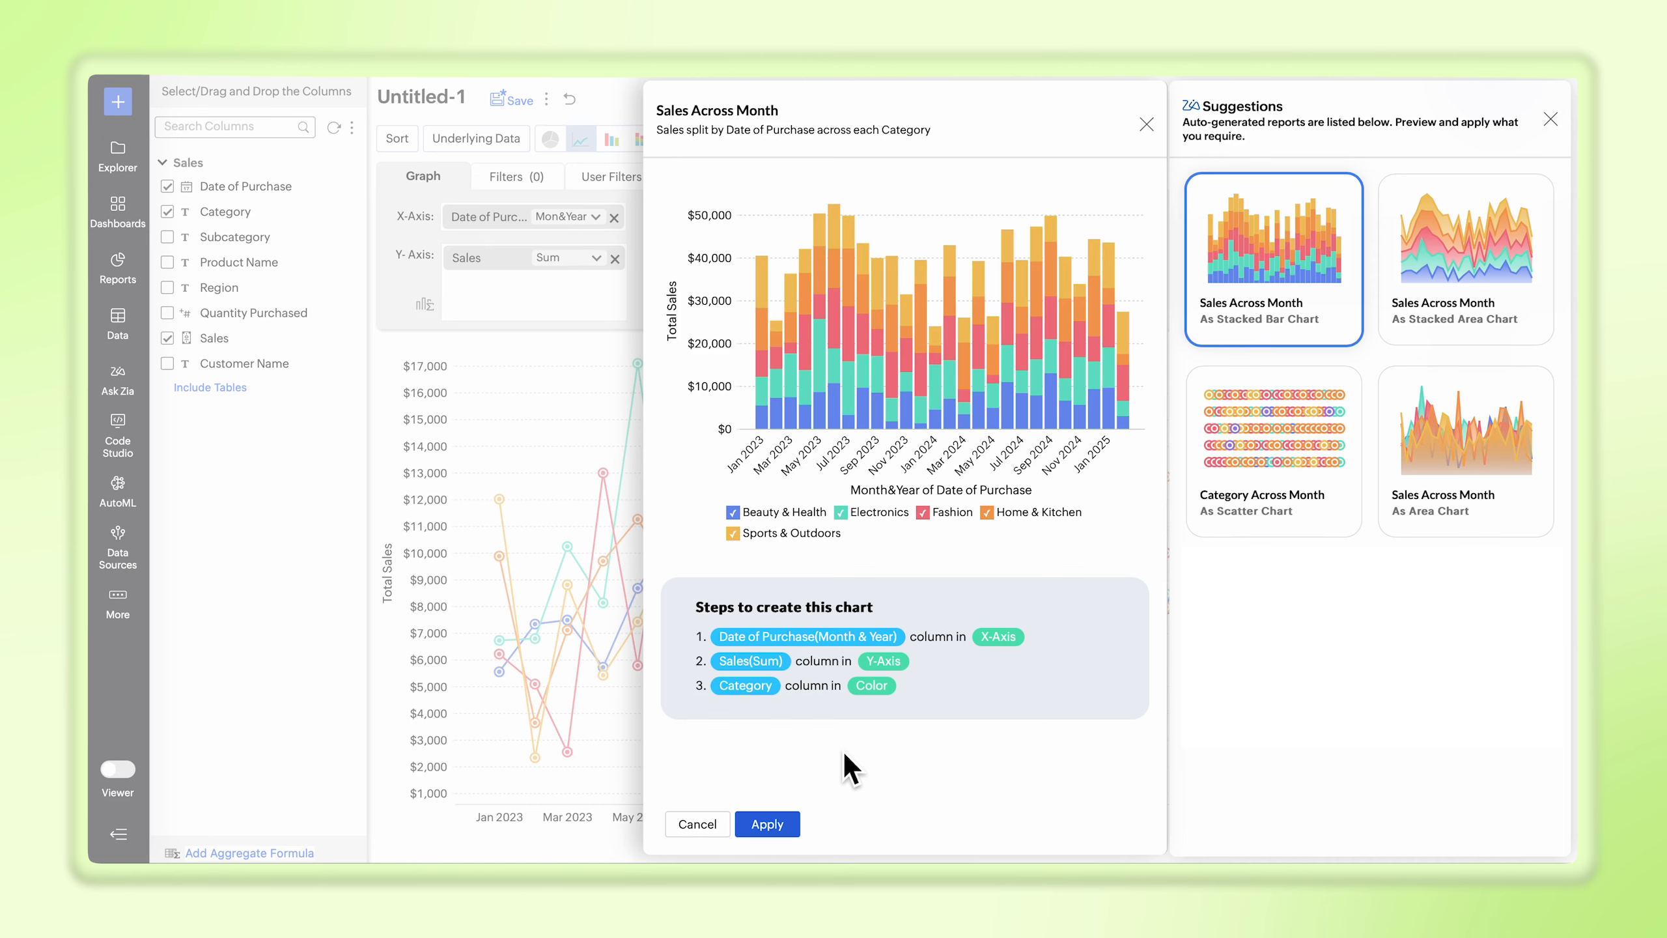
left_click(766, 825)
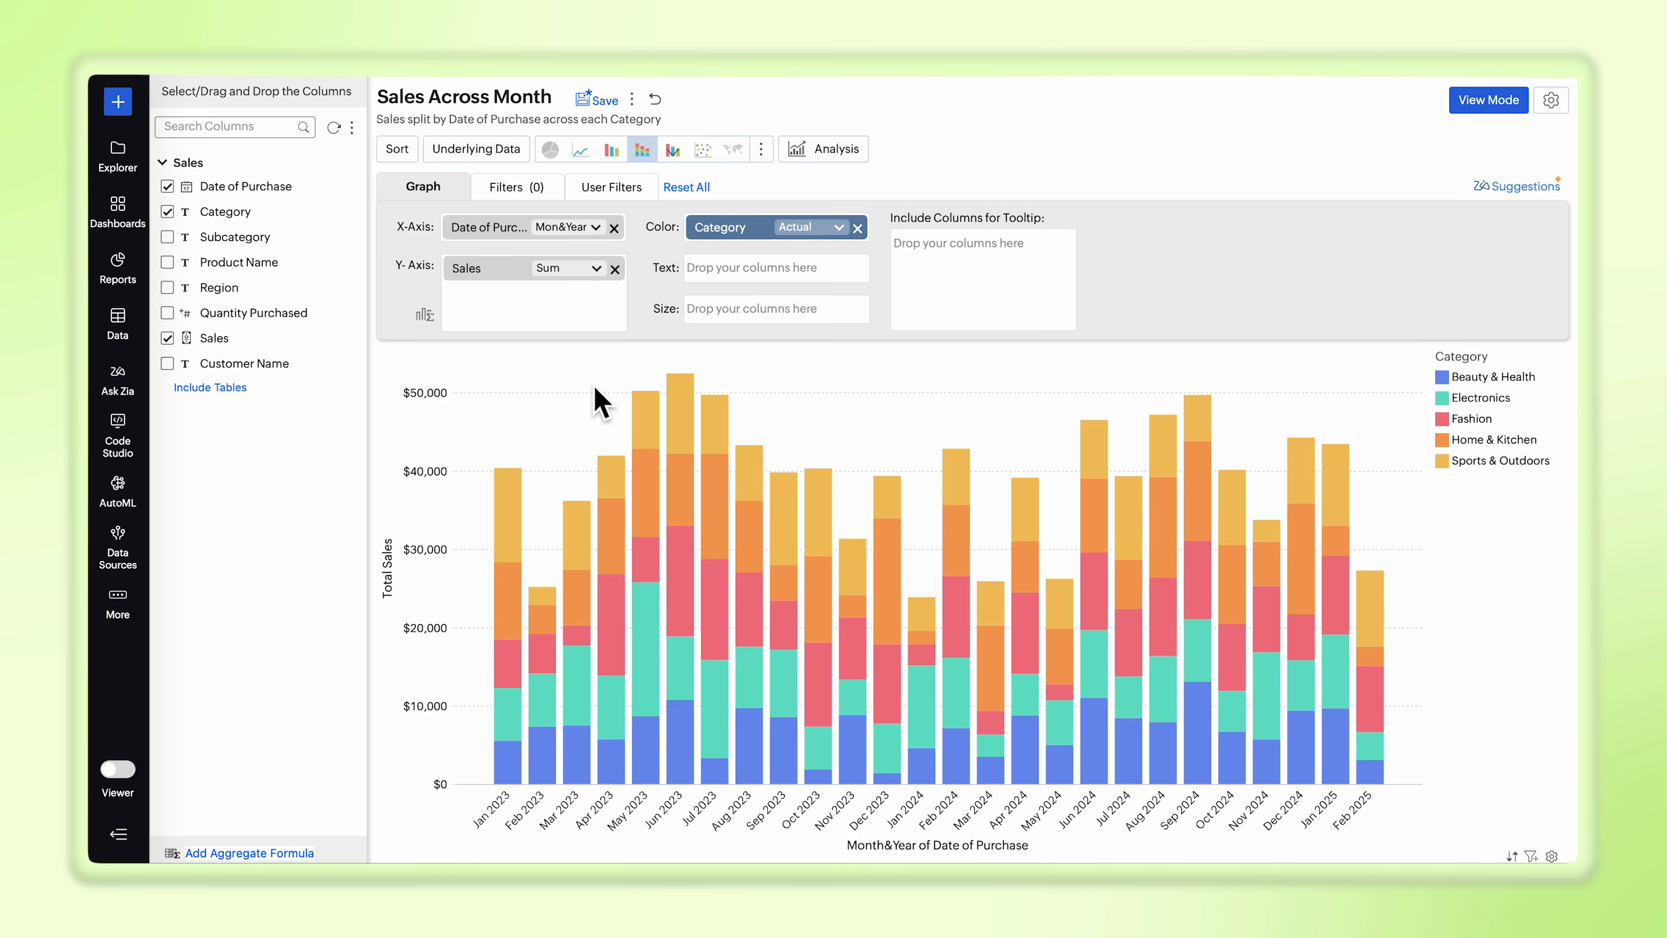
Step: Add a Date of Purchase filter that excludes the months January through September 2023, and regenerate the graph
left_click(522, 188)
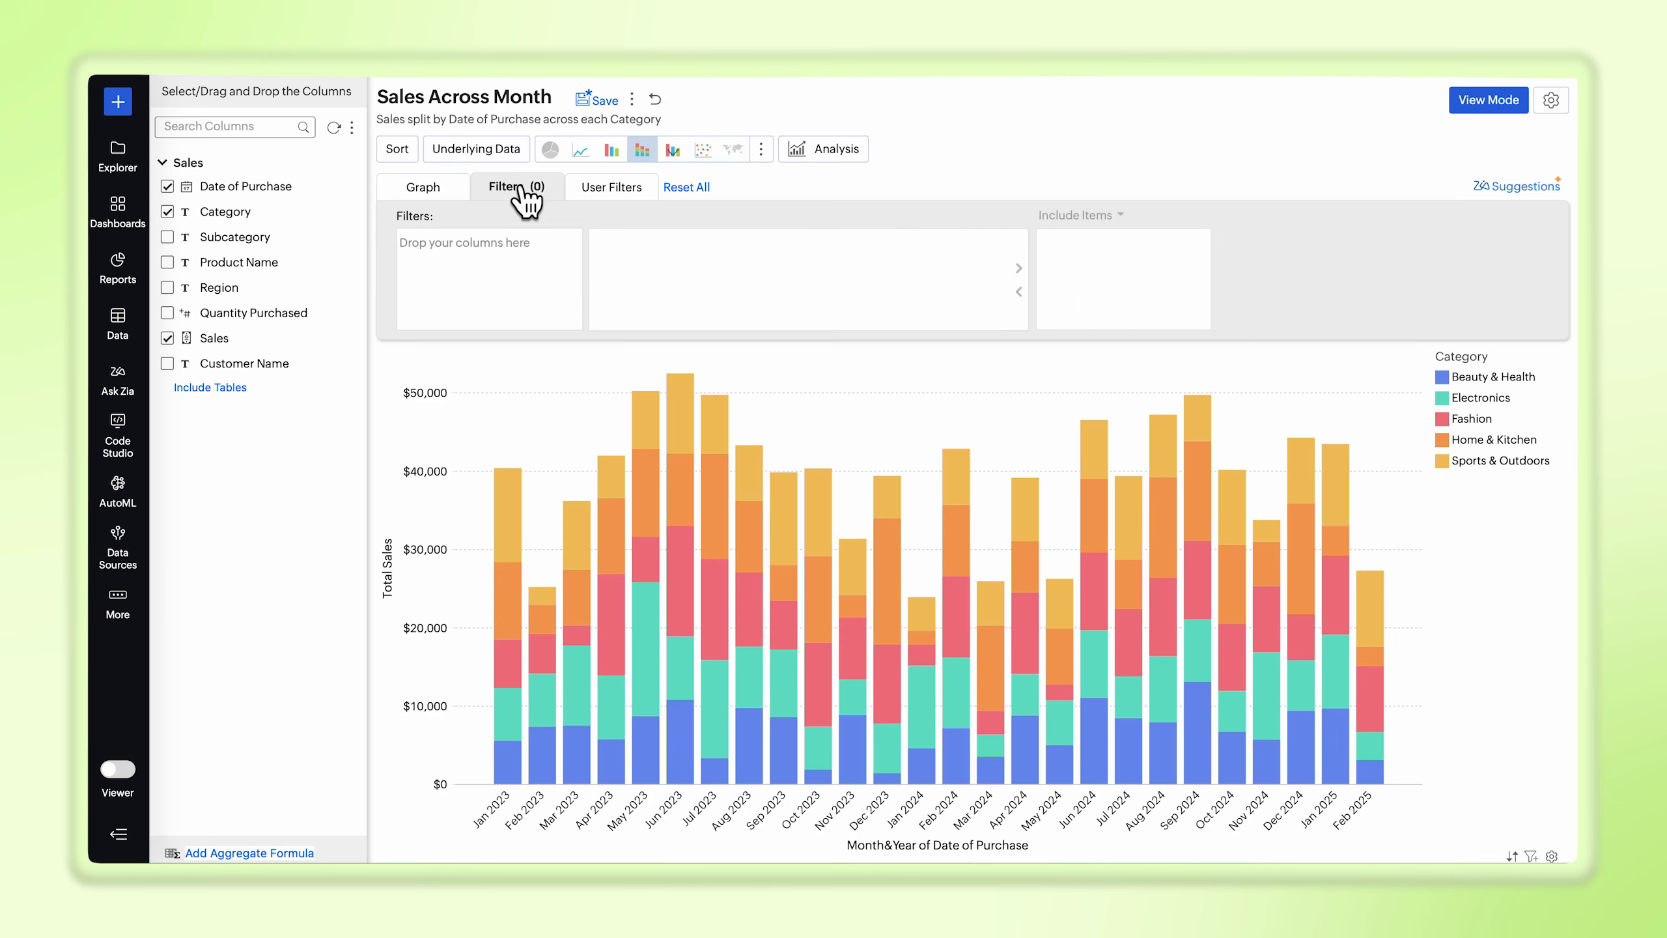
left_click_drag(357, 188, 453, 249)
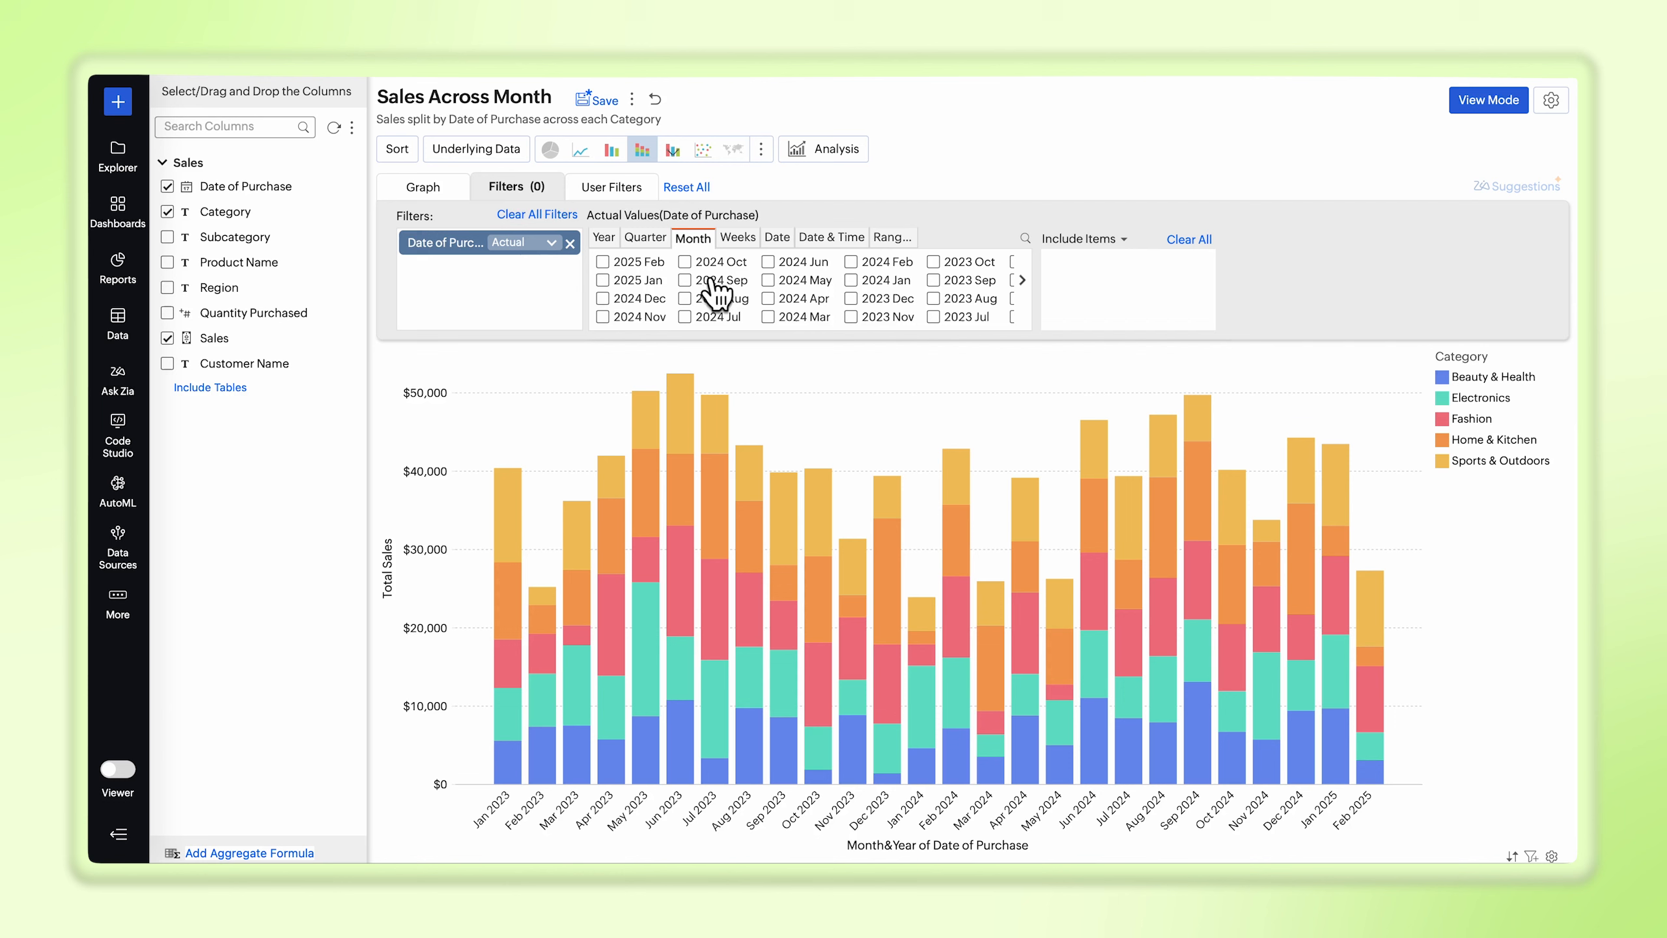
left_click(1021, 281)
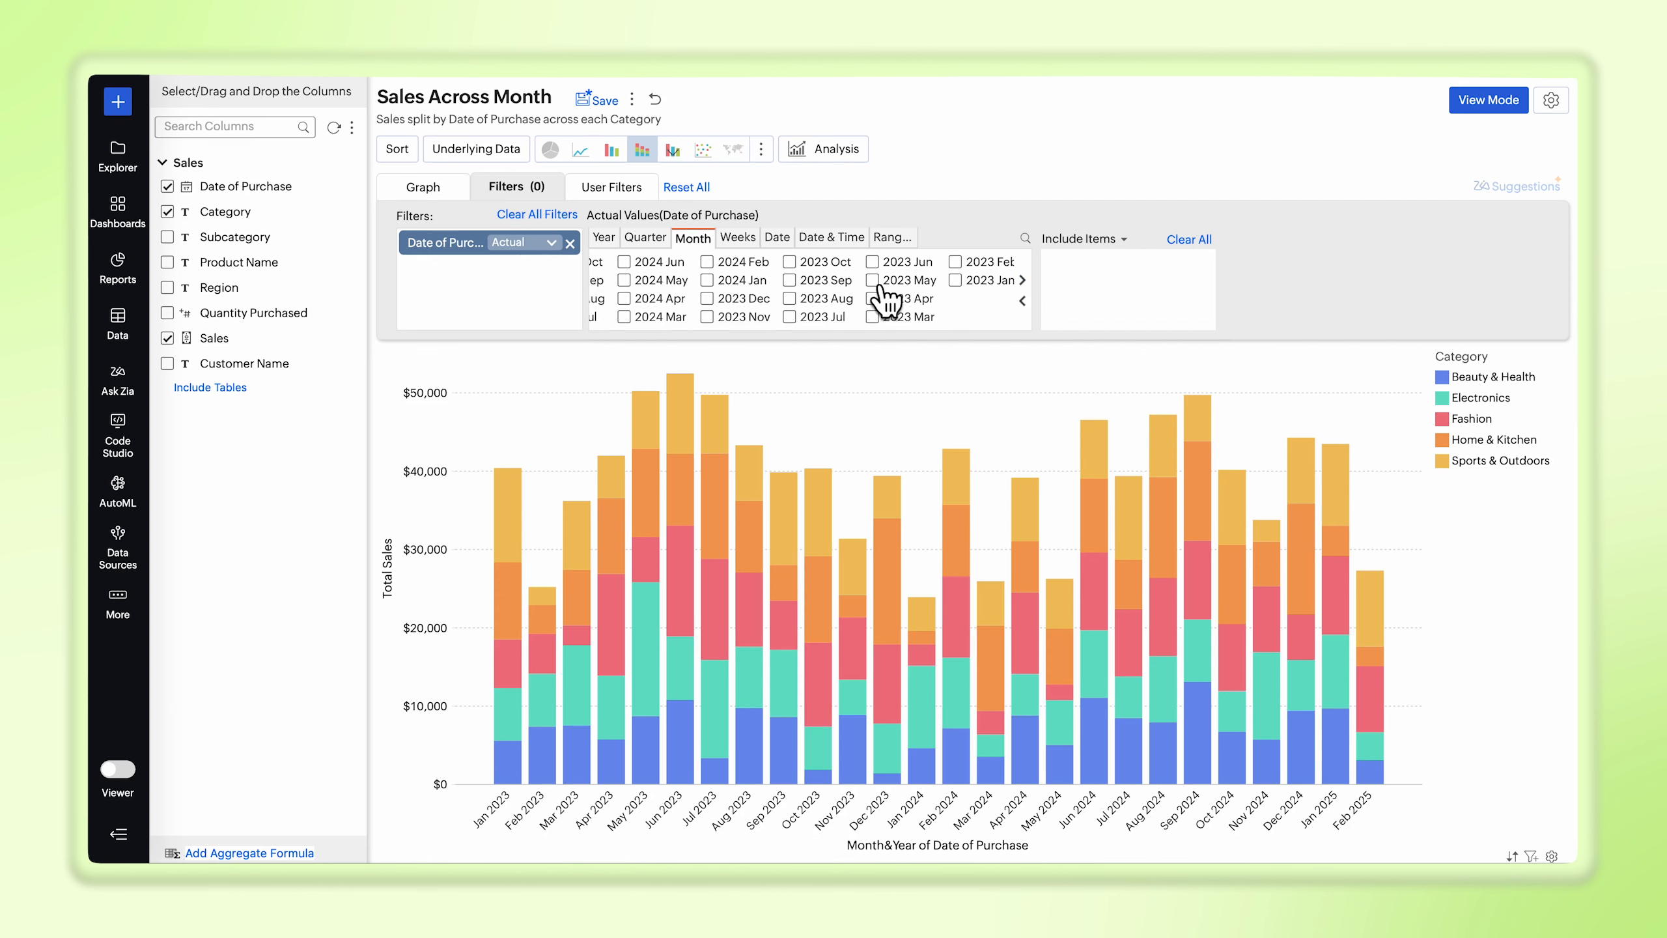
left_click(788, 280)
left_click(788, 298)
left_click(789, 316)
left_click(871, 261)
left_click(871, 280)
left_click(871, 298)
left_click(871, 316)
left_click(954, 262)
left_click(955, 280)
left_click(1084, 239)
left_click(1065, 281)
left_click(859, 342)
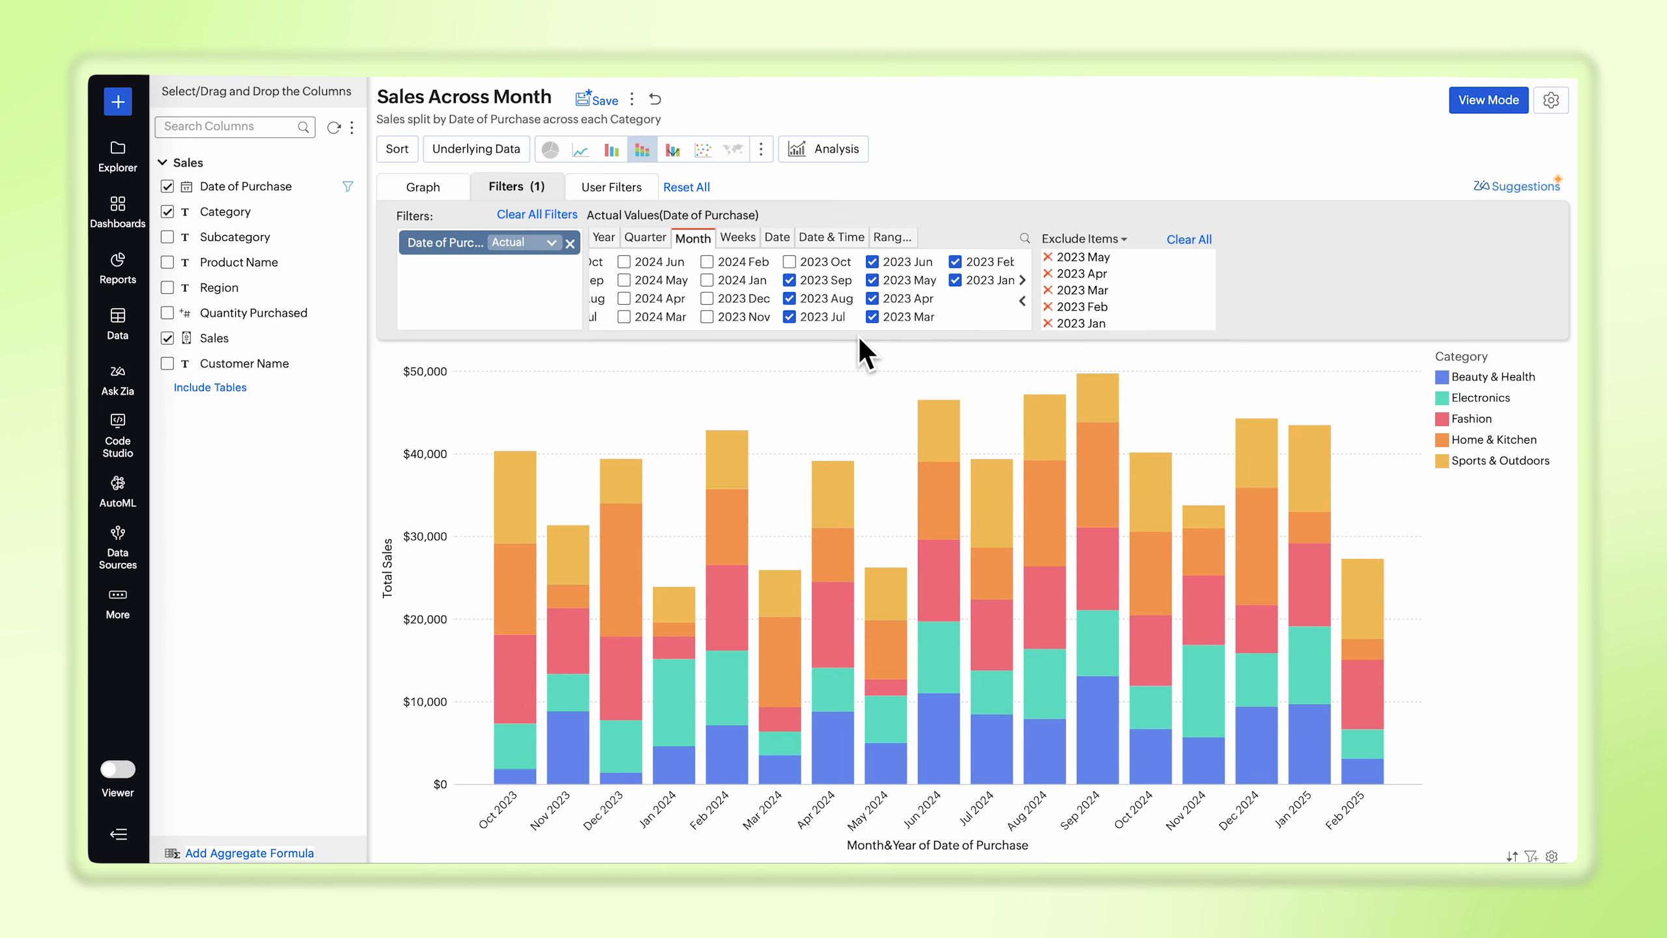
Step: Add user filters for Category, Subcategory, Product Name and Region, and regenerate the graph
left_click(650, 190)
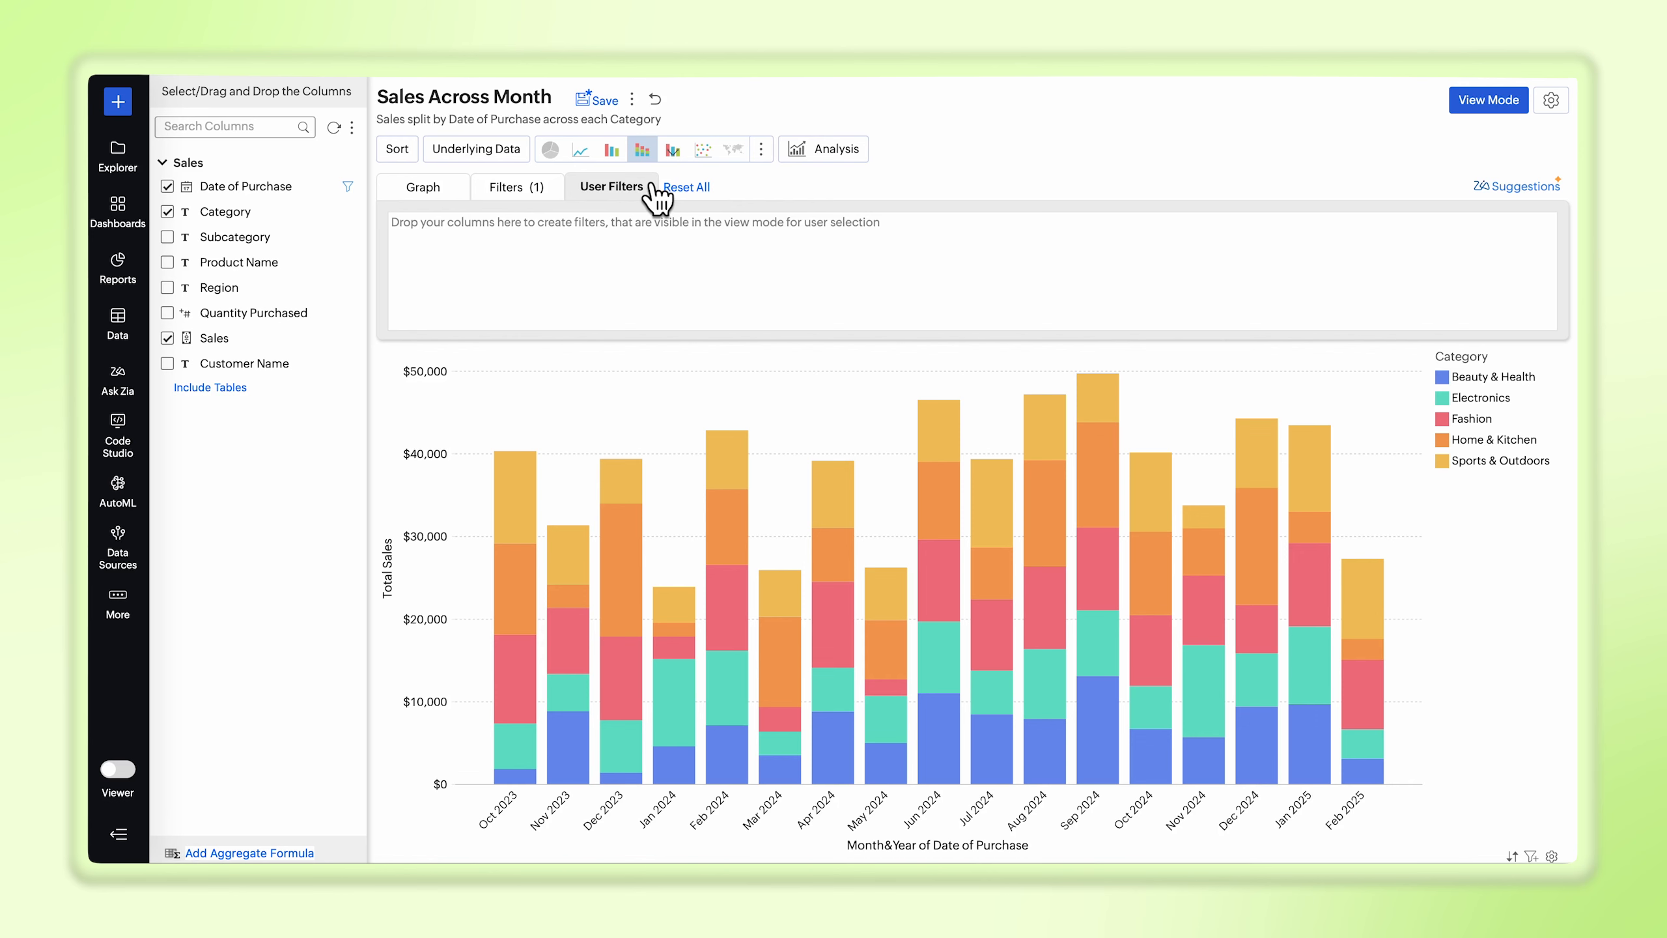
left_click_drag(306, 215, 529, 243)
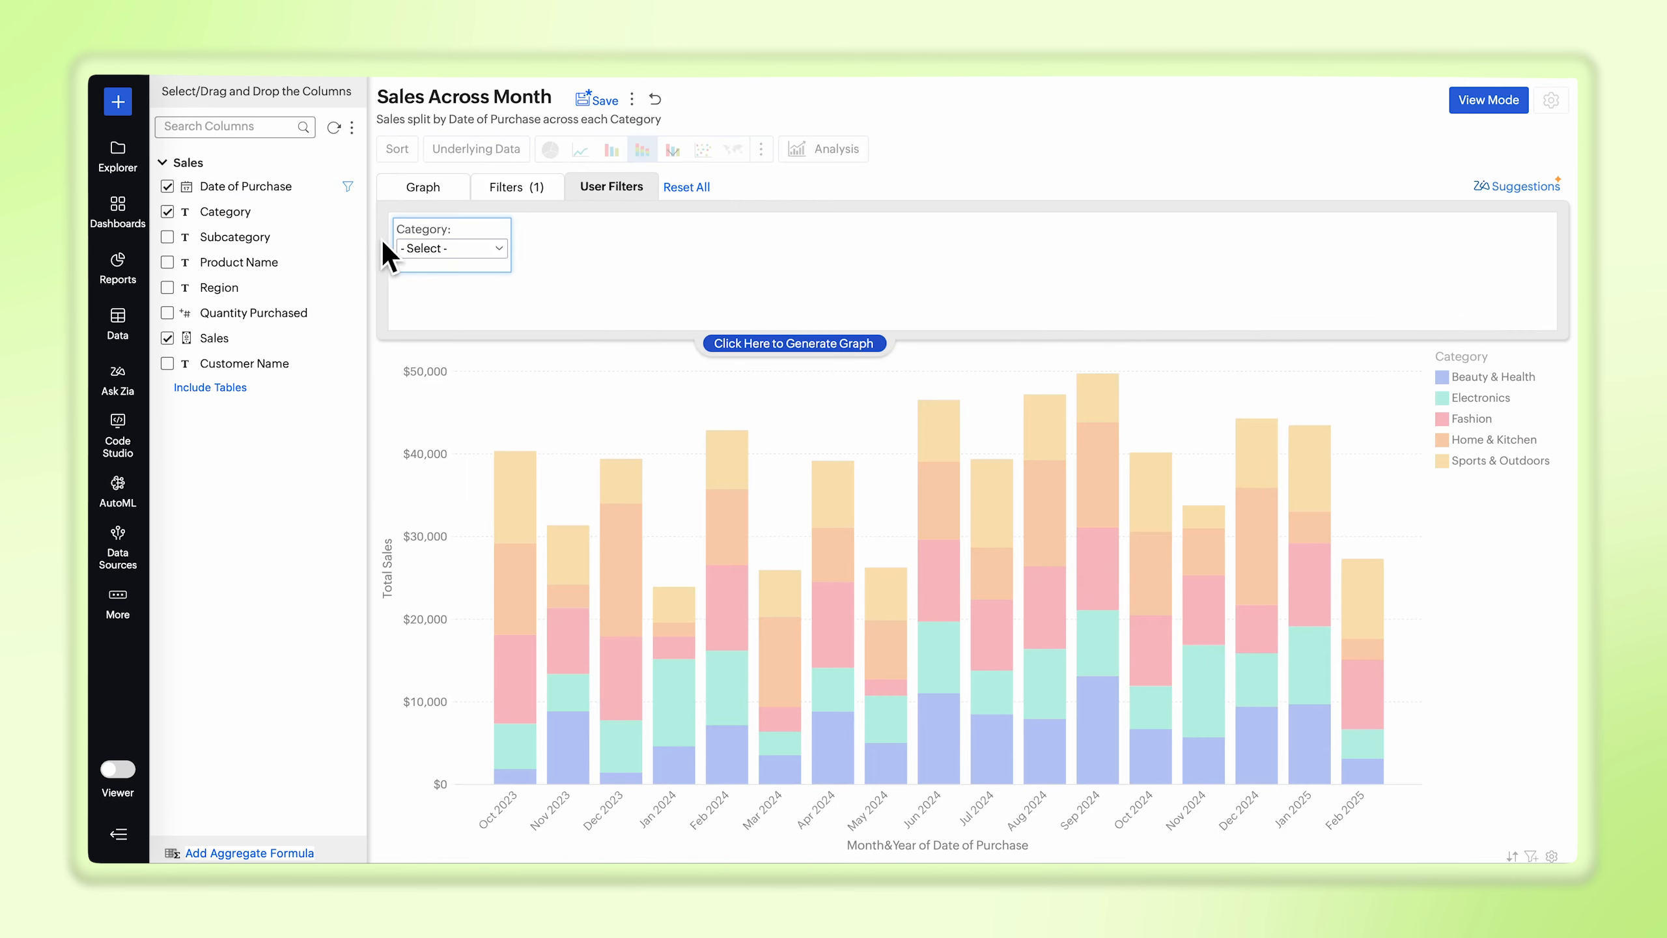
left_click_drag(338, 237, 670, 248)
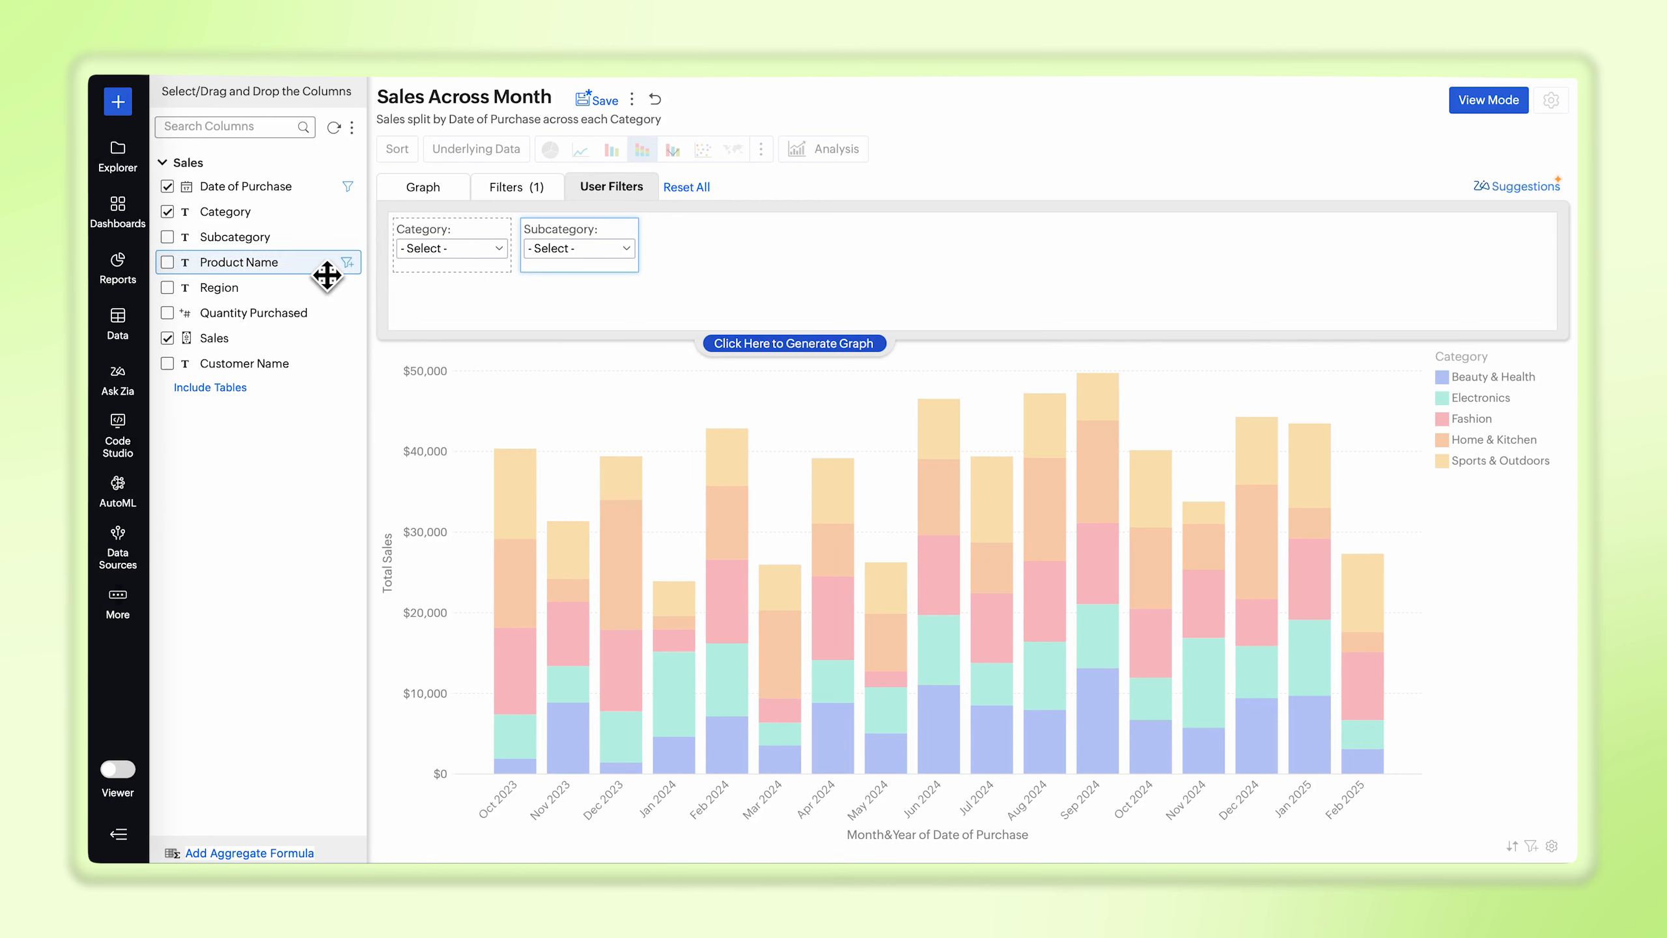
left_click_drag(328, 266, 781, 253)
left_click_drag(318, 307, 1024, 243)
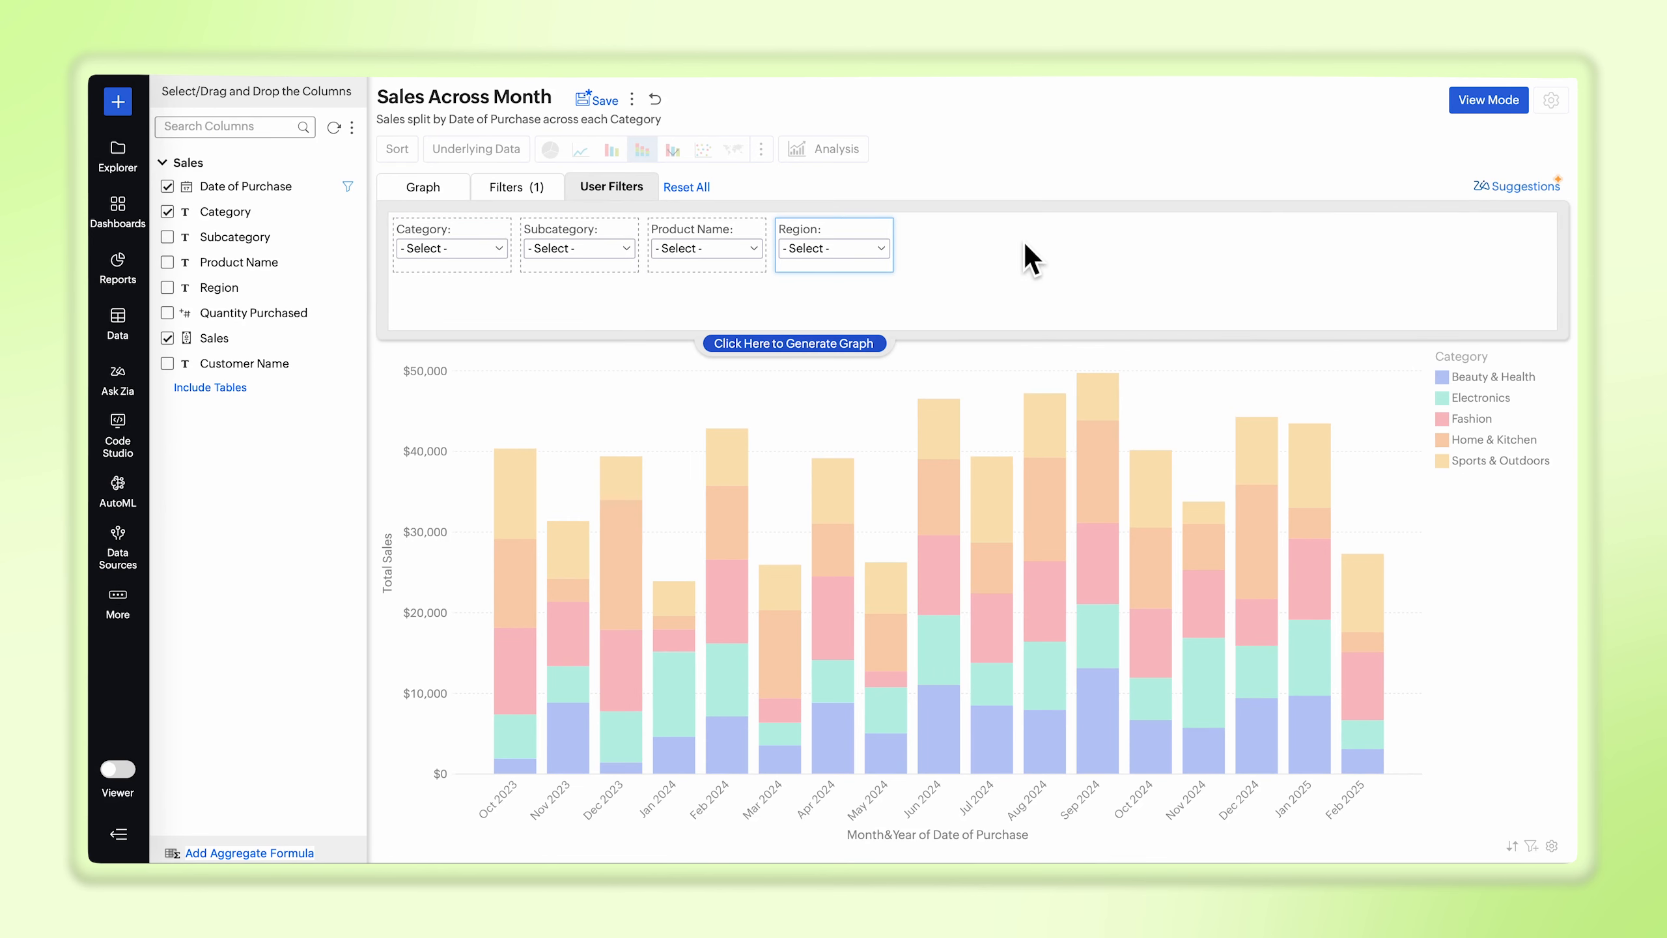
left_click(827, 343)
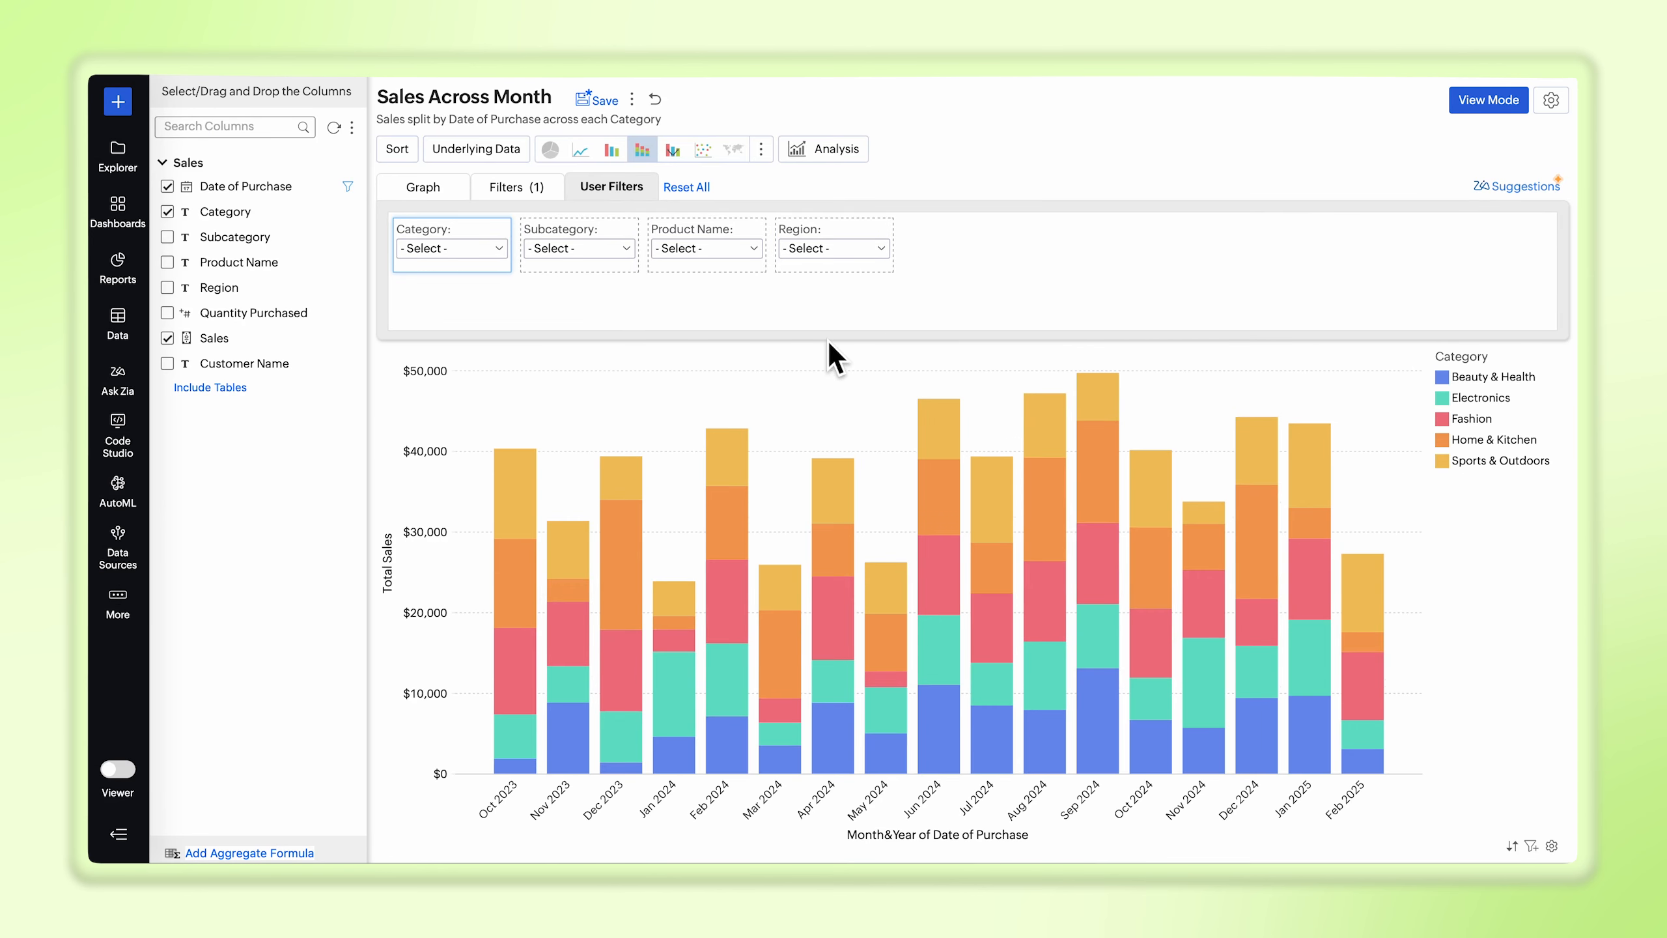
Step: Apply a custom legend sort order with Fashion first and Home & Kitchen below Sports & Outdoors
left_click(392, 156)
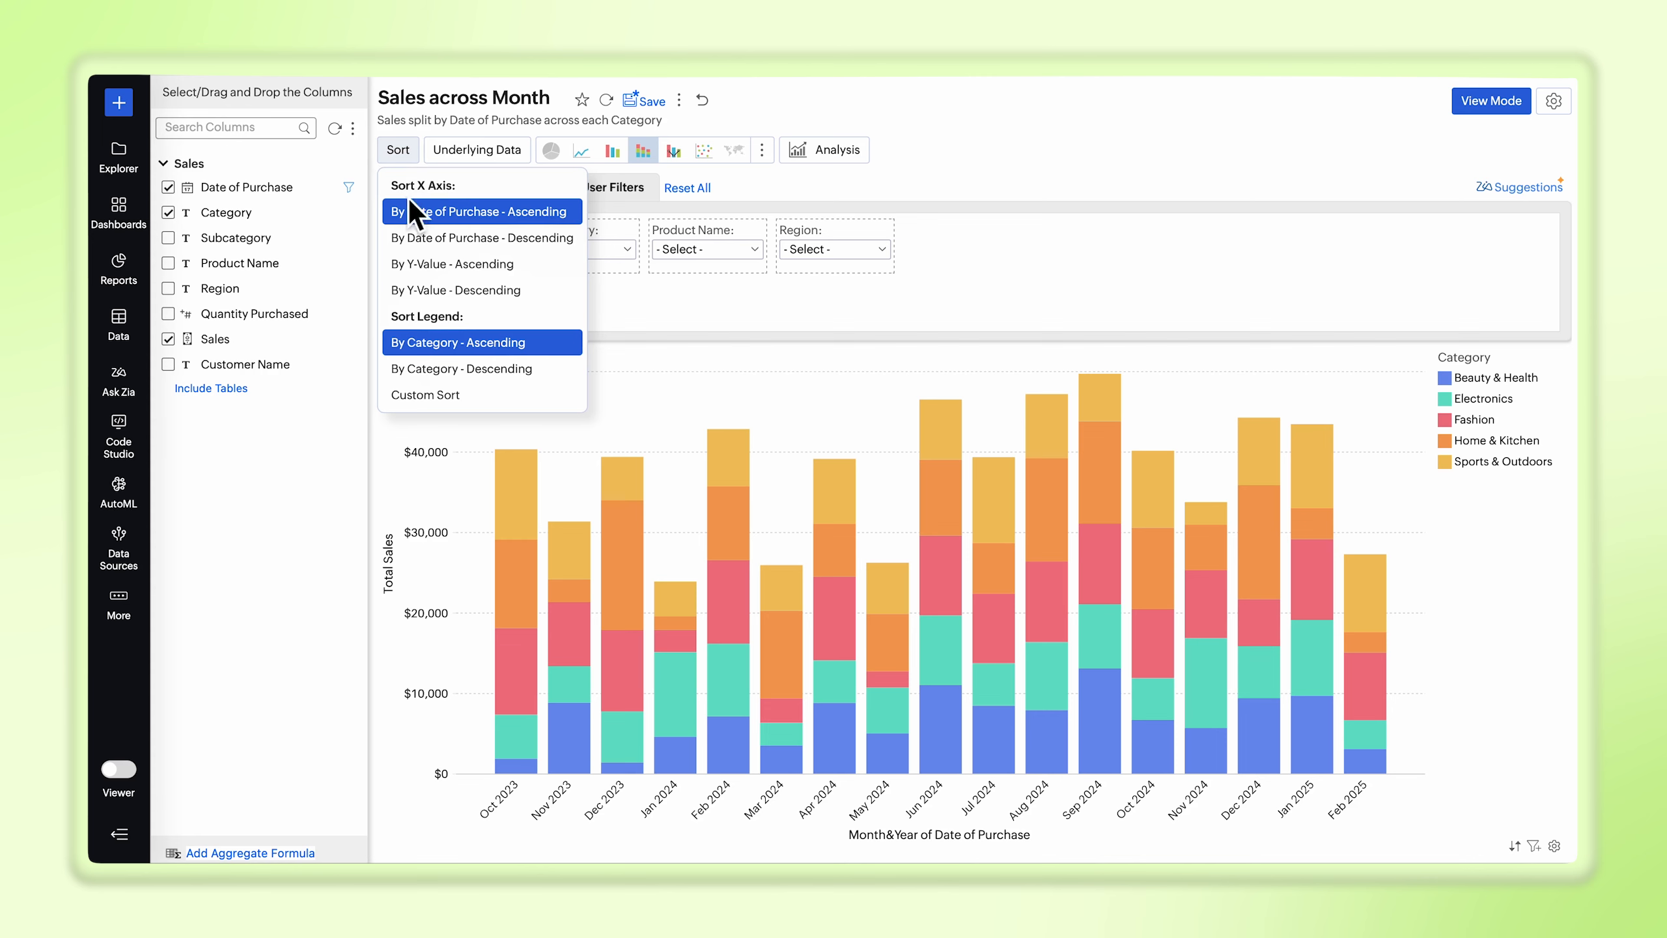
left_click(425, 394)
left_click(729, 468)
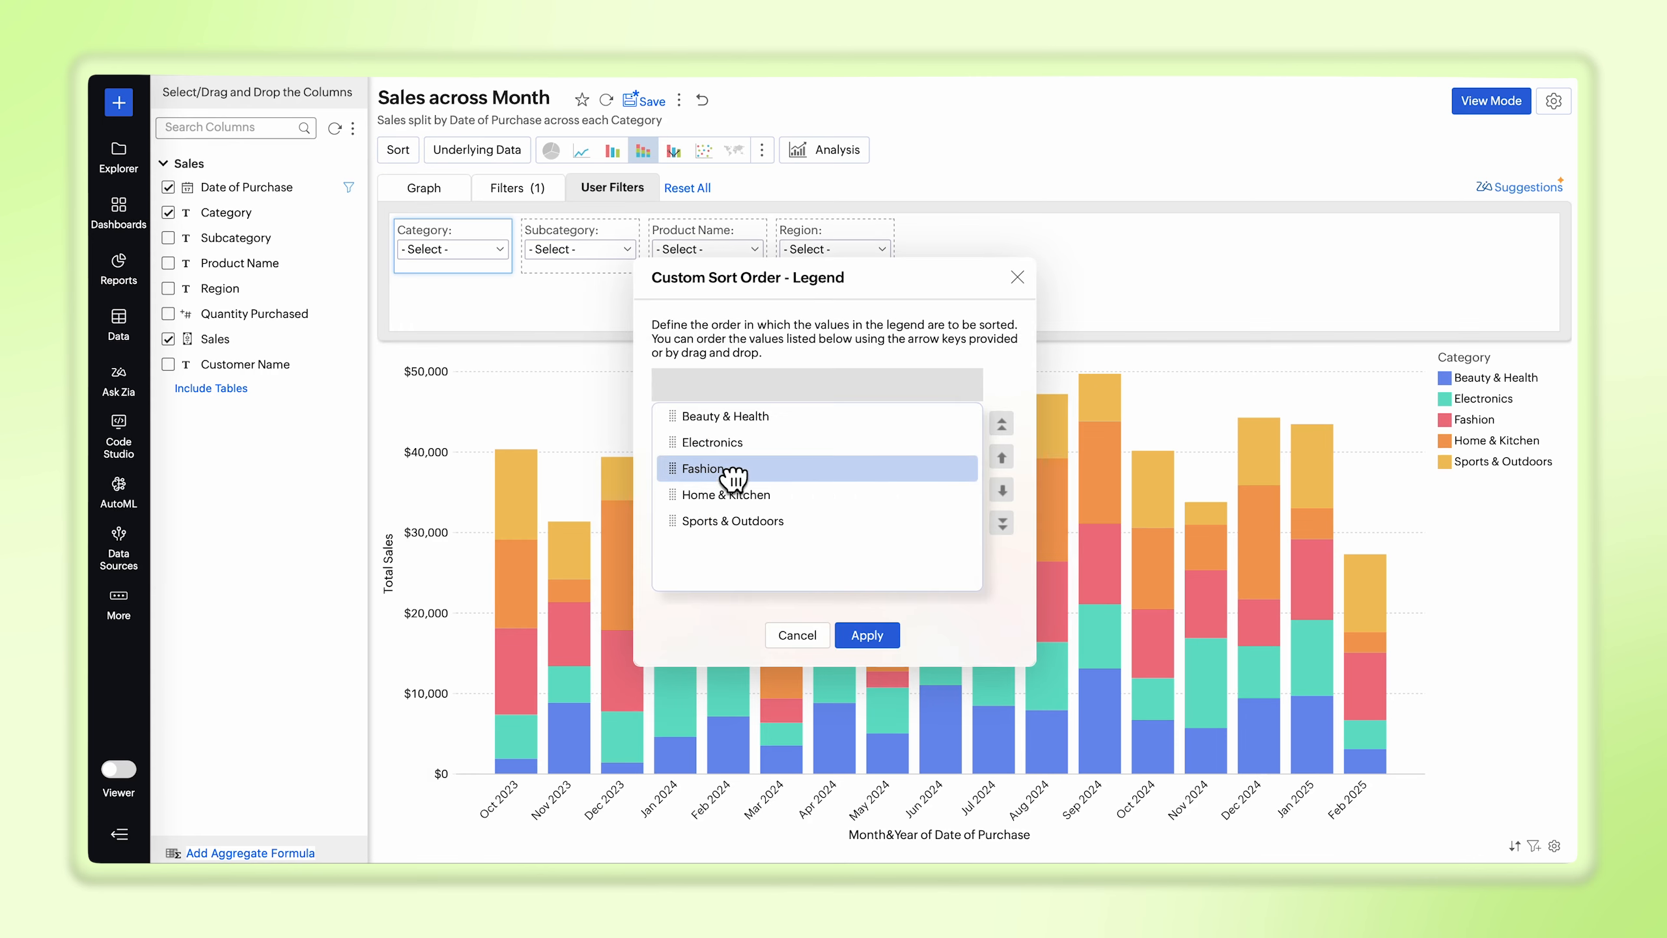
left_click(1002, 423)
left_click(879, 494)
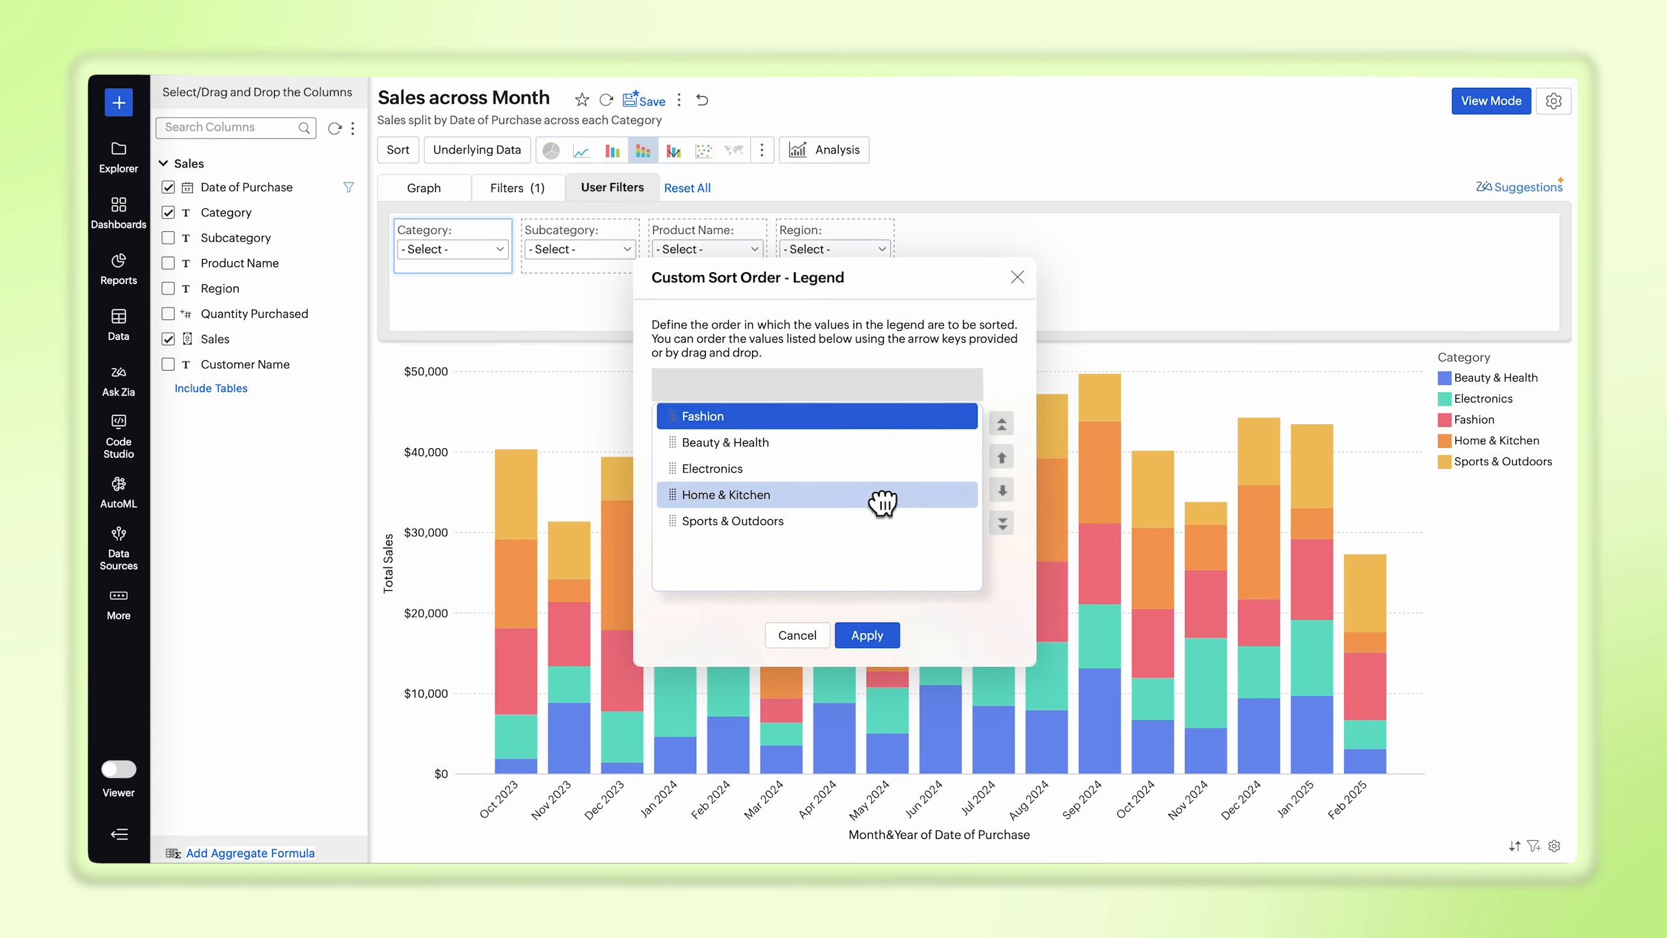
left_click(1002, 489)
left_click(867, 635)
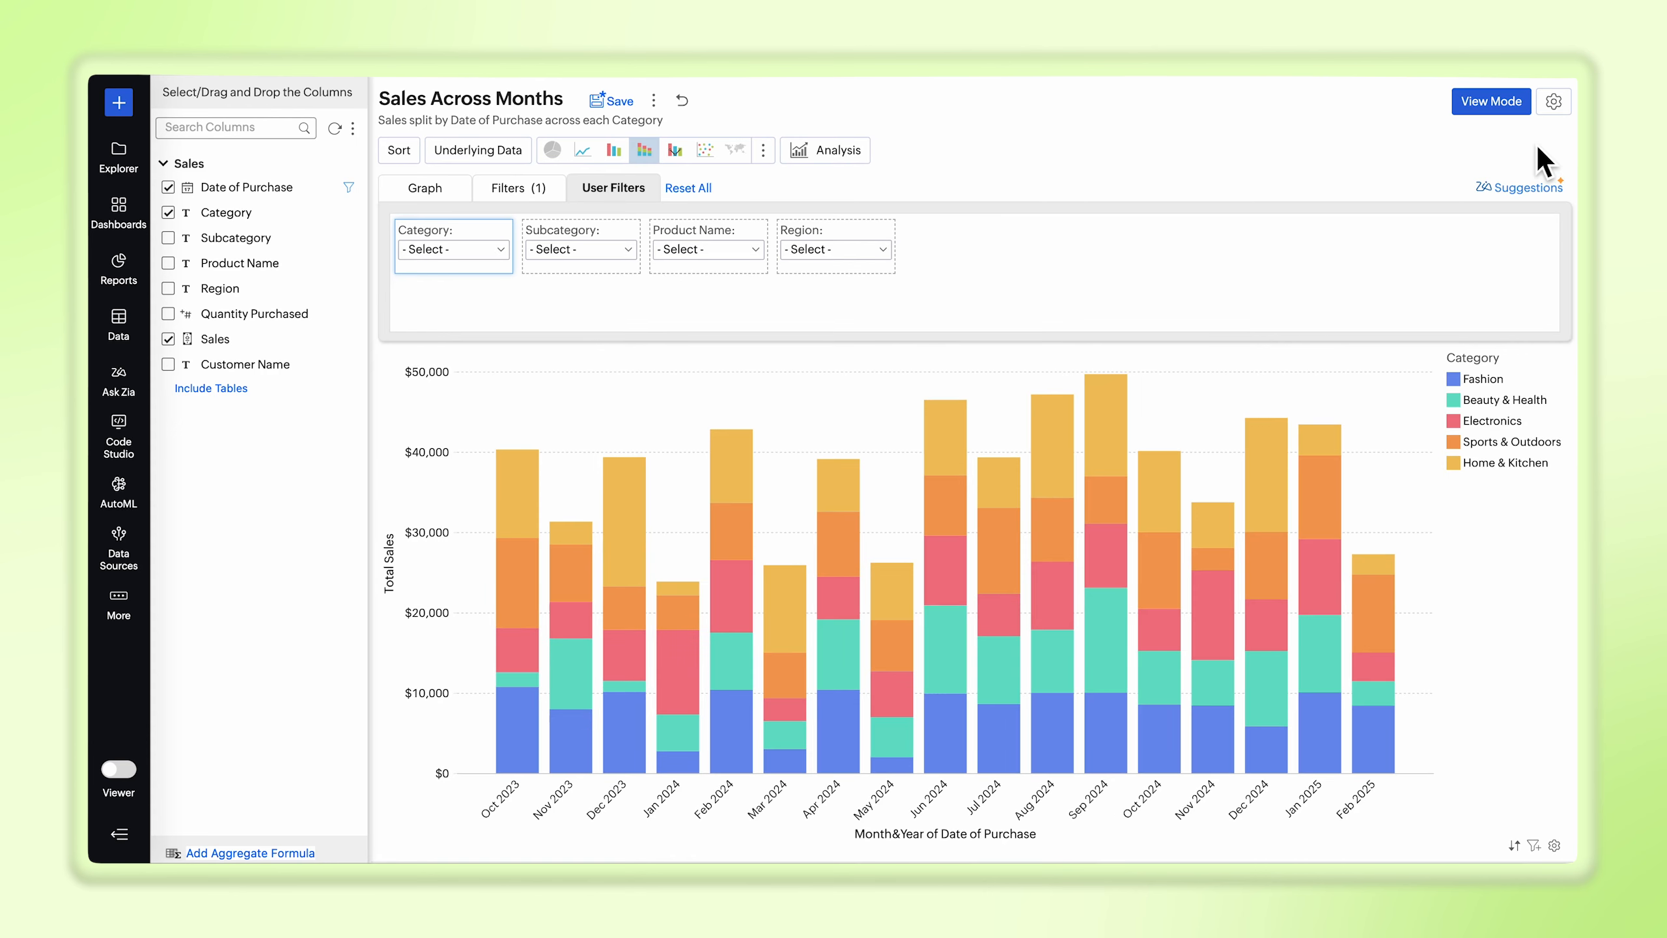
Step: Change the chart title to "Sales Across Categories and By Months" and the description to "Sales trend over Months of purchase, split by Category"
left_click(1554, 101)
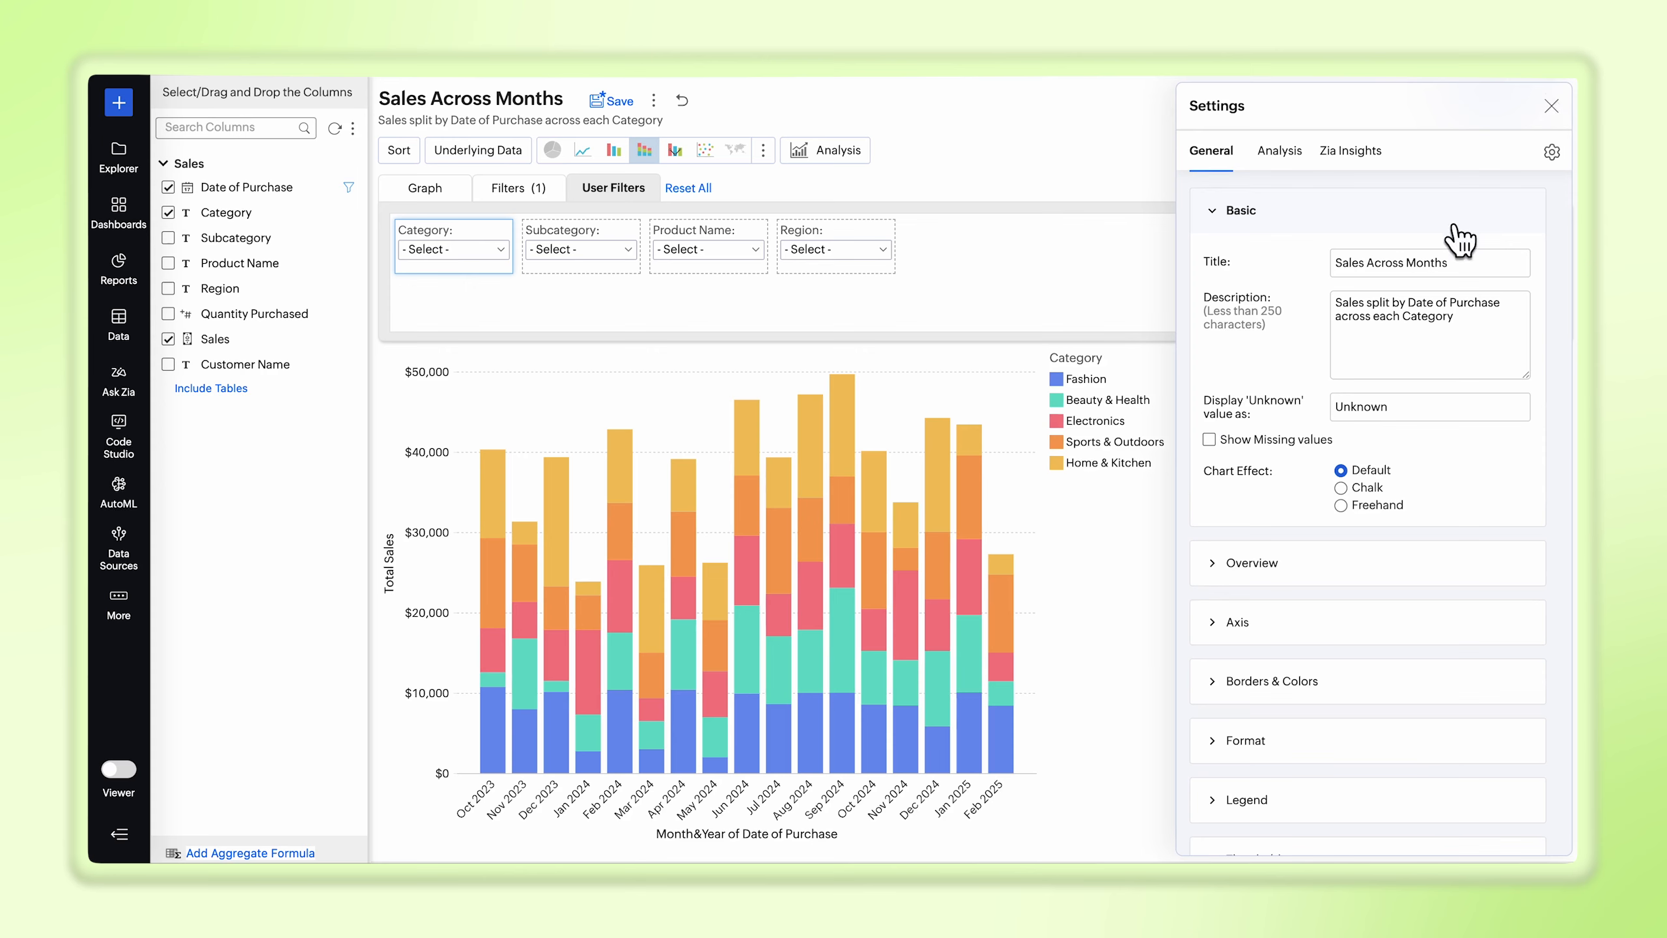
left_click(1414, 267)
type("Categories and By")
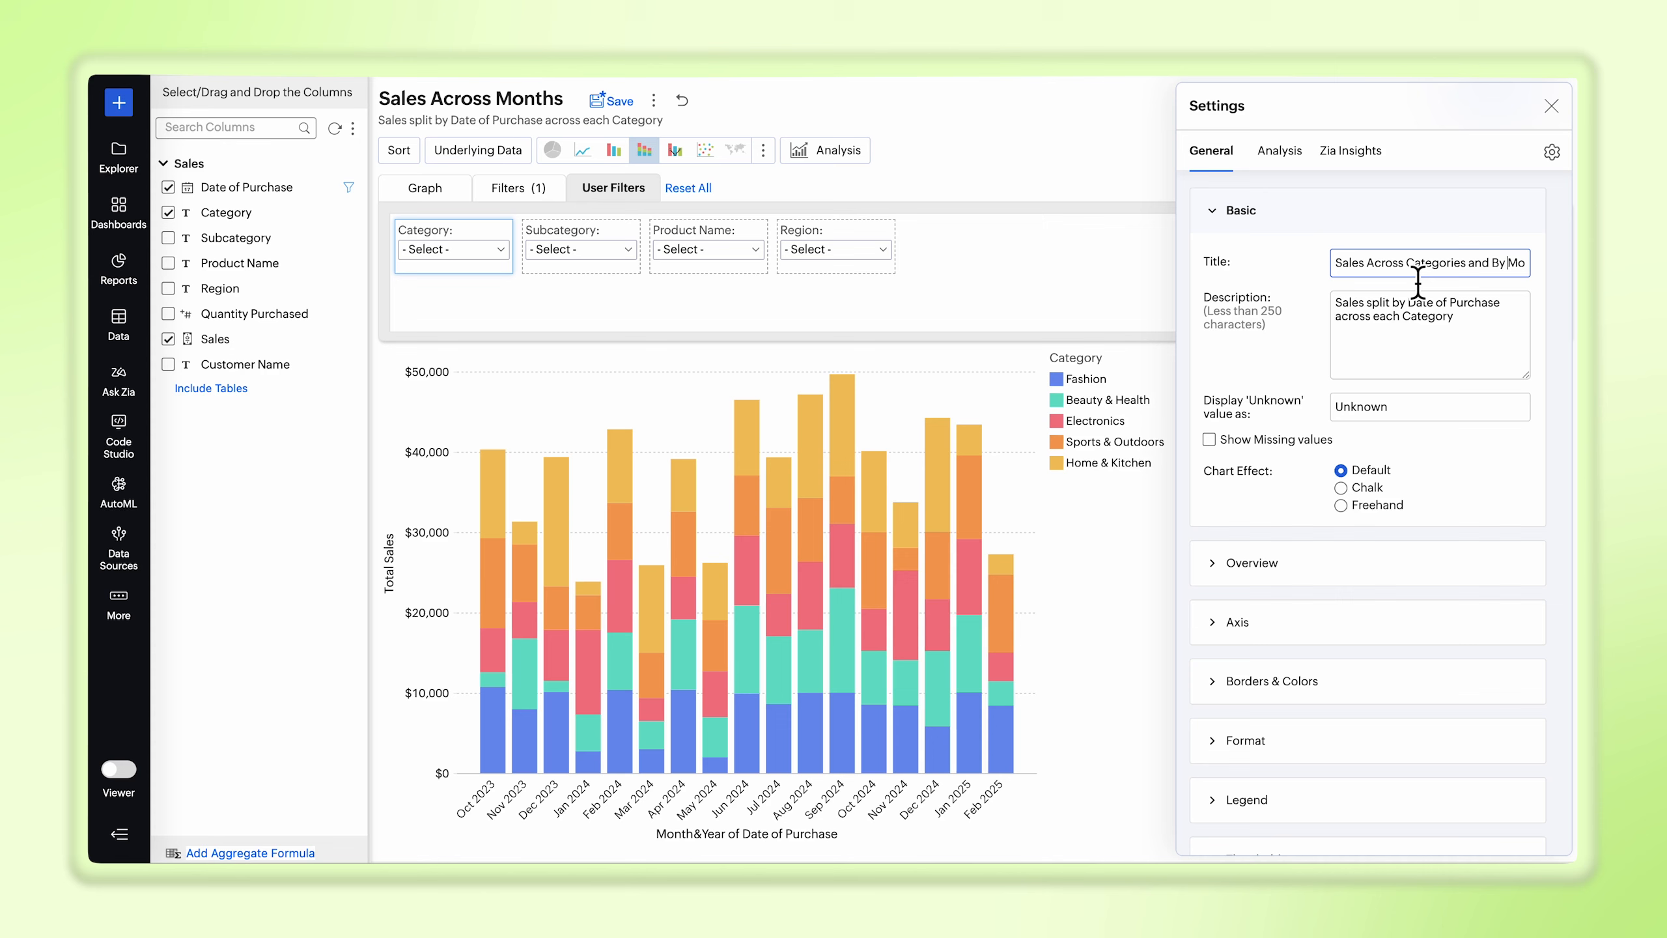
left_click(1424, 318)
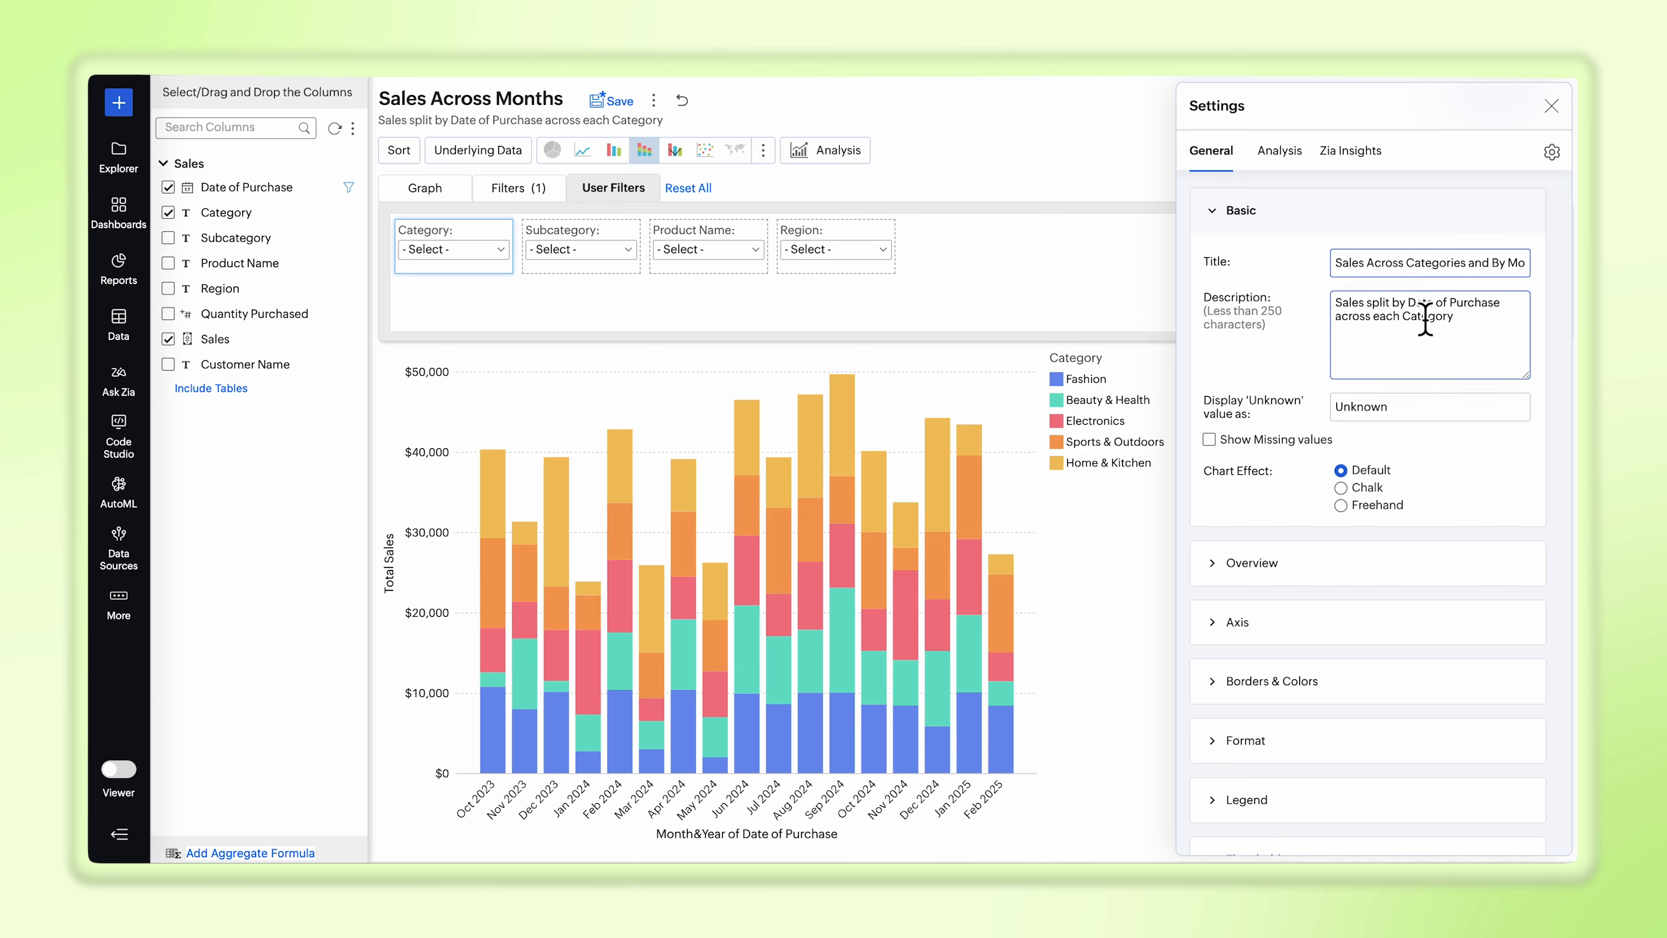
key("ctrl+a")
type("Sales trend over Months of purchase, split by Category")
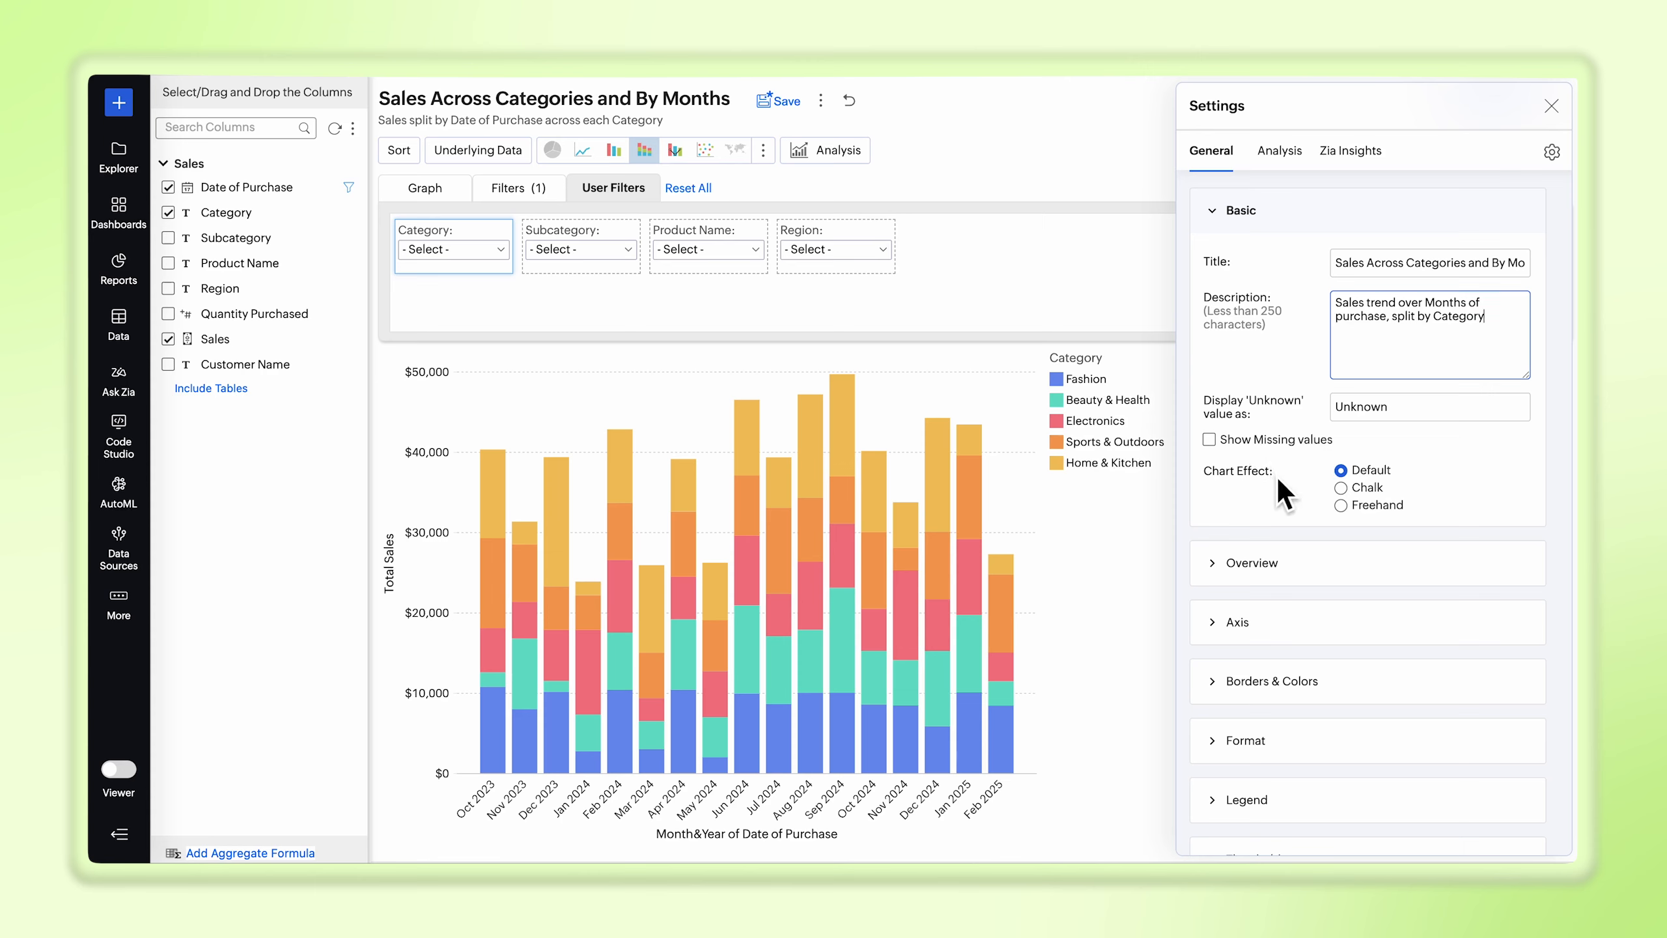
Step: Enable the chart overview with auto-hide and limit it to the latest 6 data points
left_click(1275, 570)
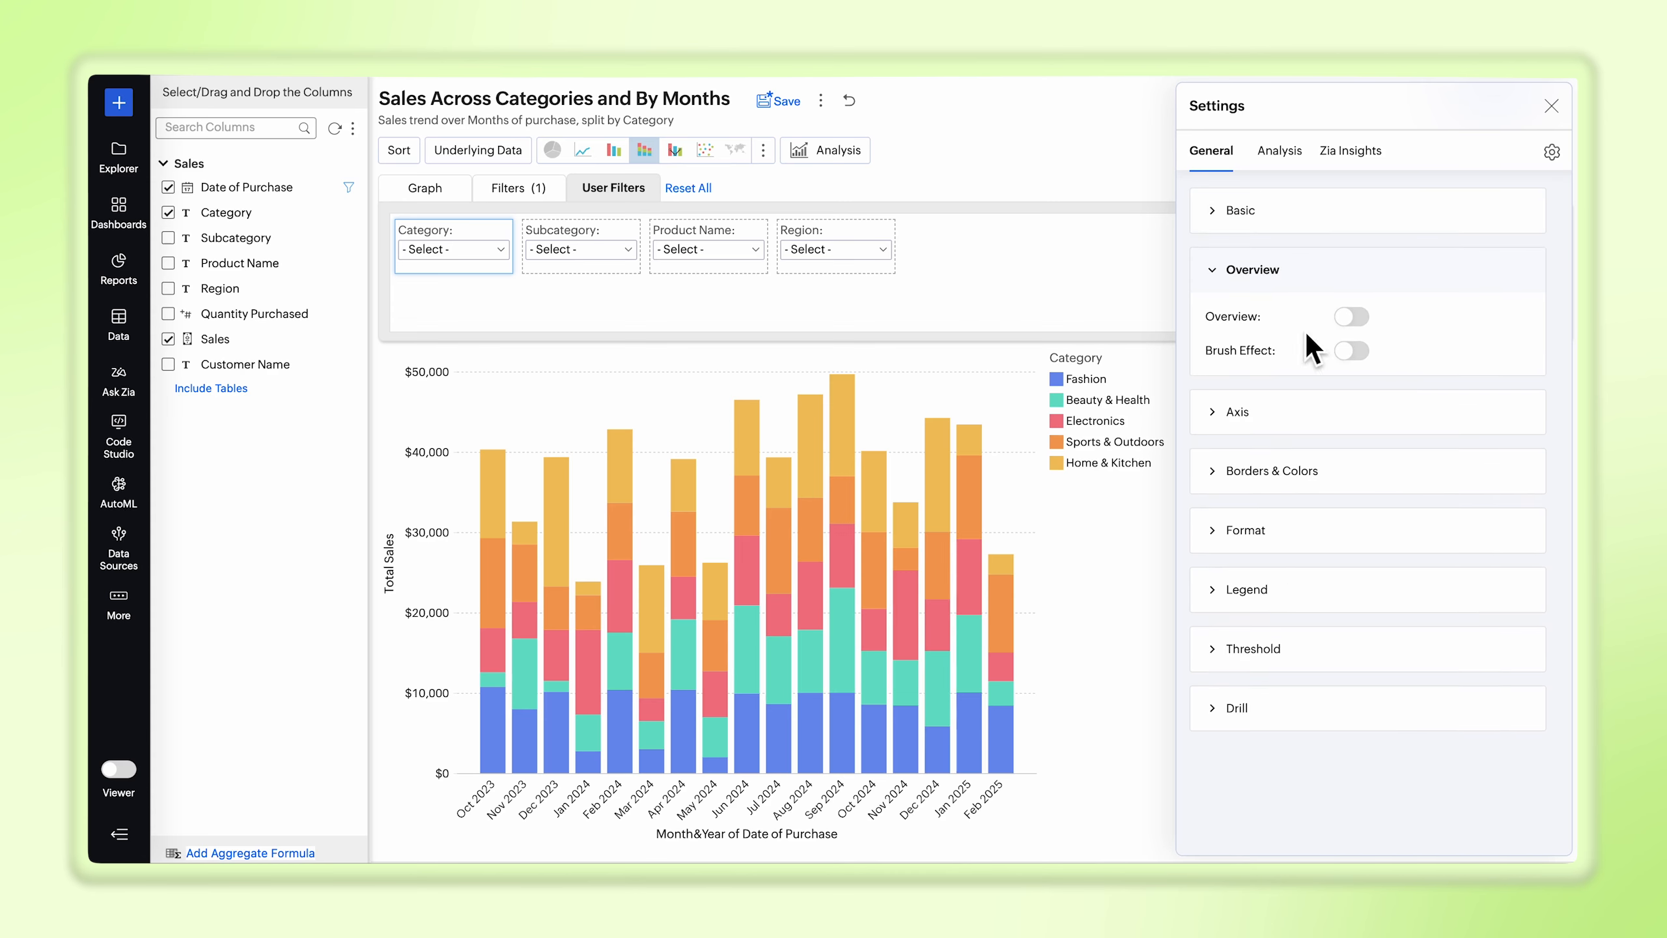
left_click(1352, 317)
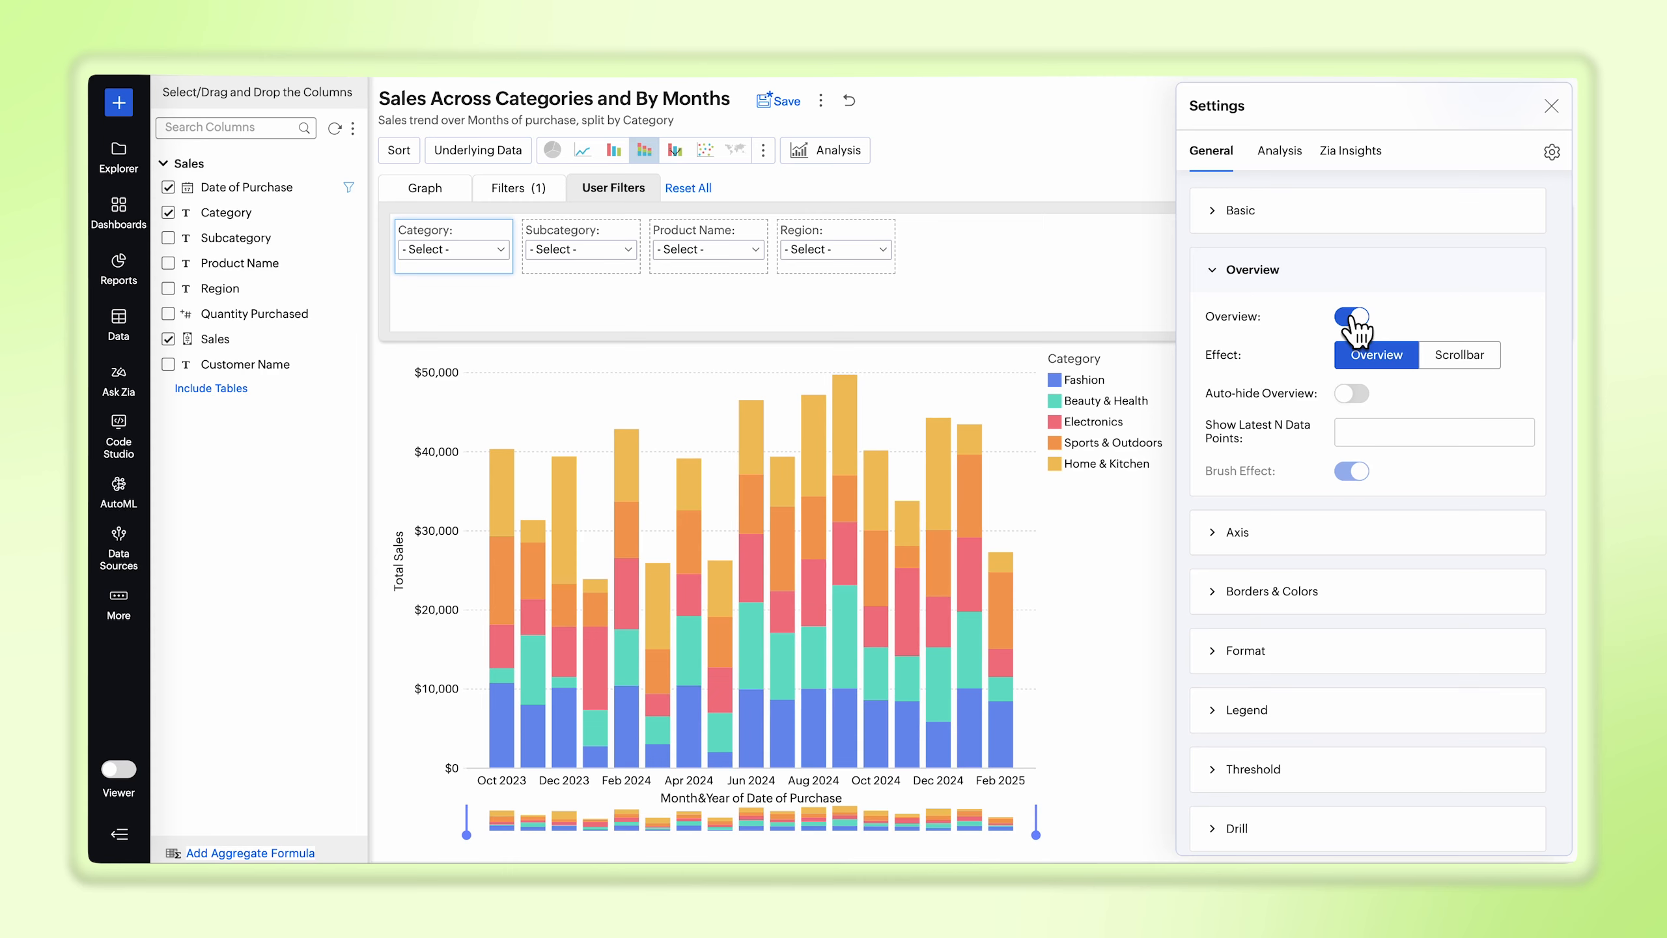
left_click(1354, 394)
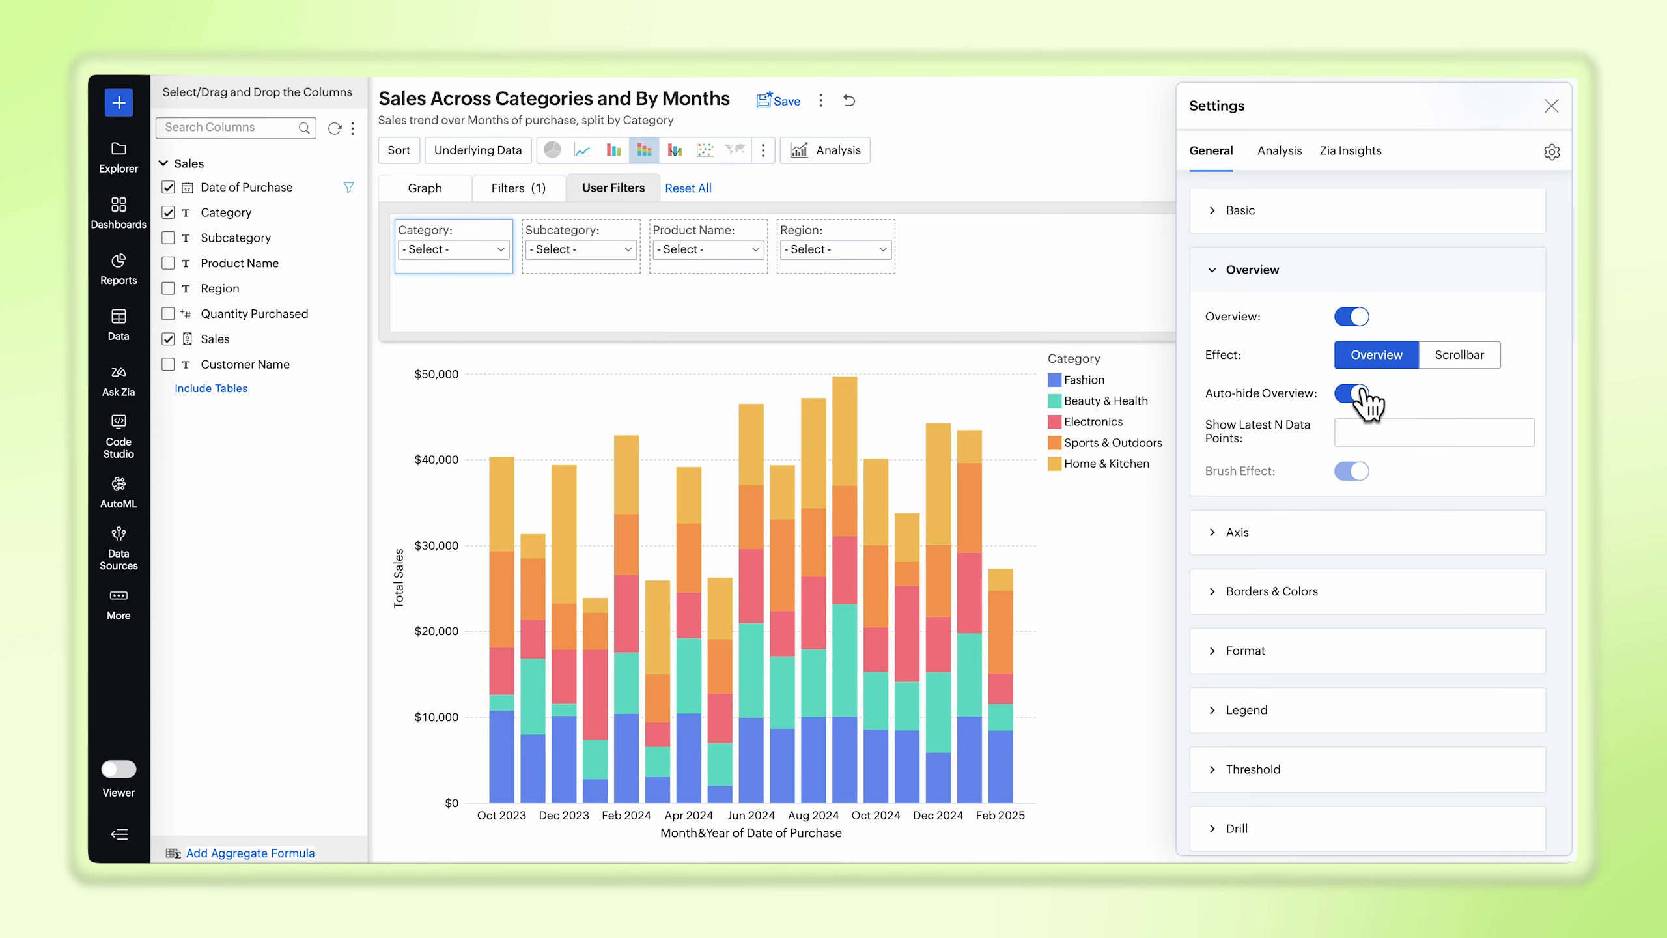
left_click(1367, 439)
type("6")
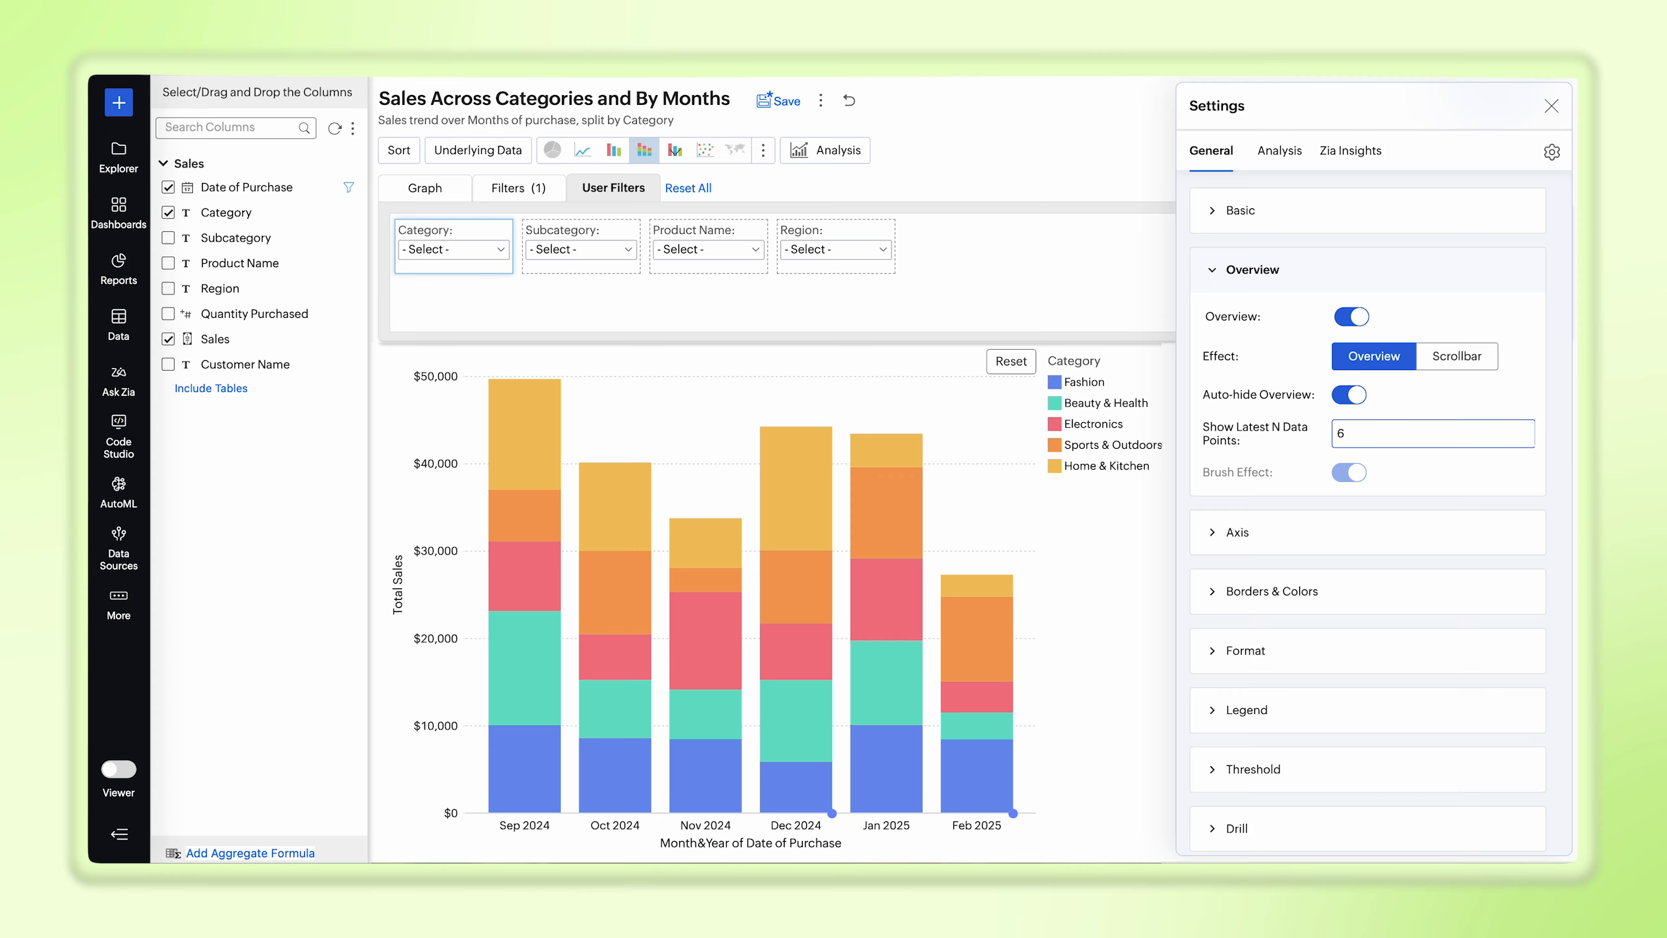
Step: Switch the overview effect to Scrollbar with a category thickness of 30, and enable the brush effect
left_click(1438, 355)
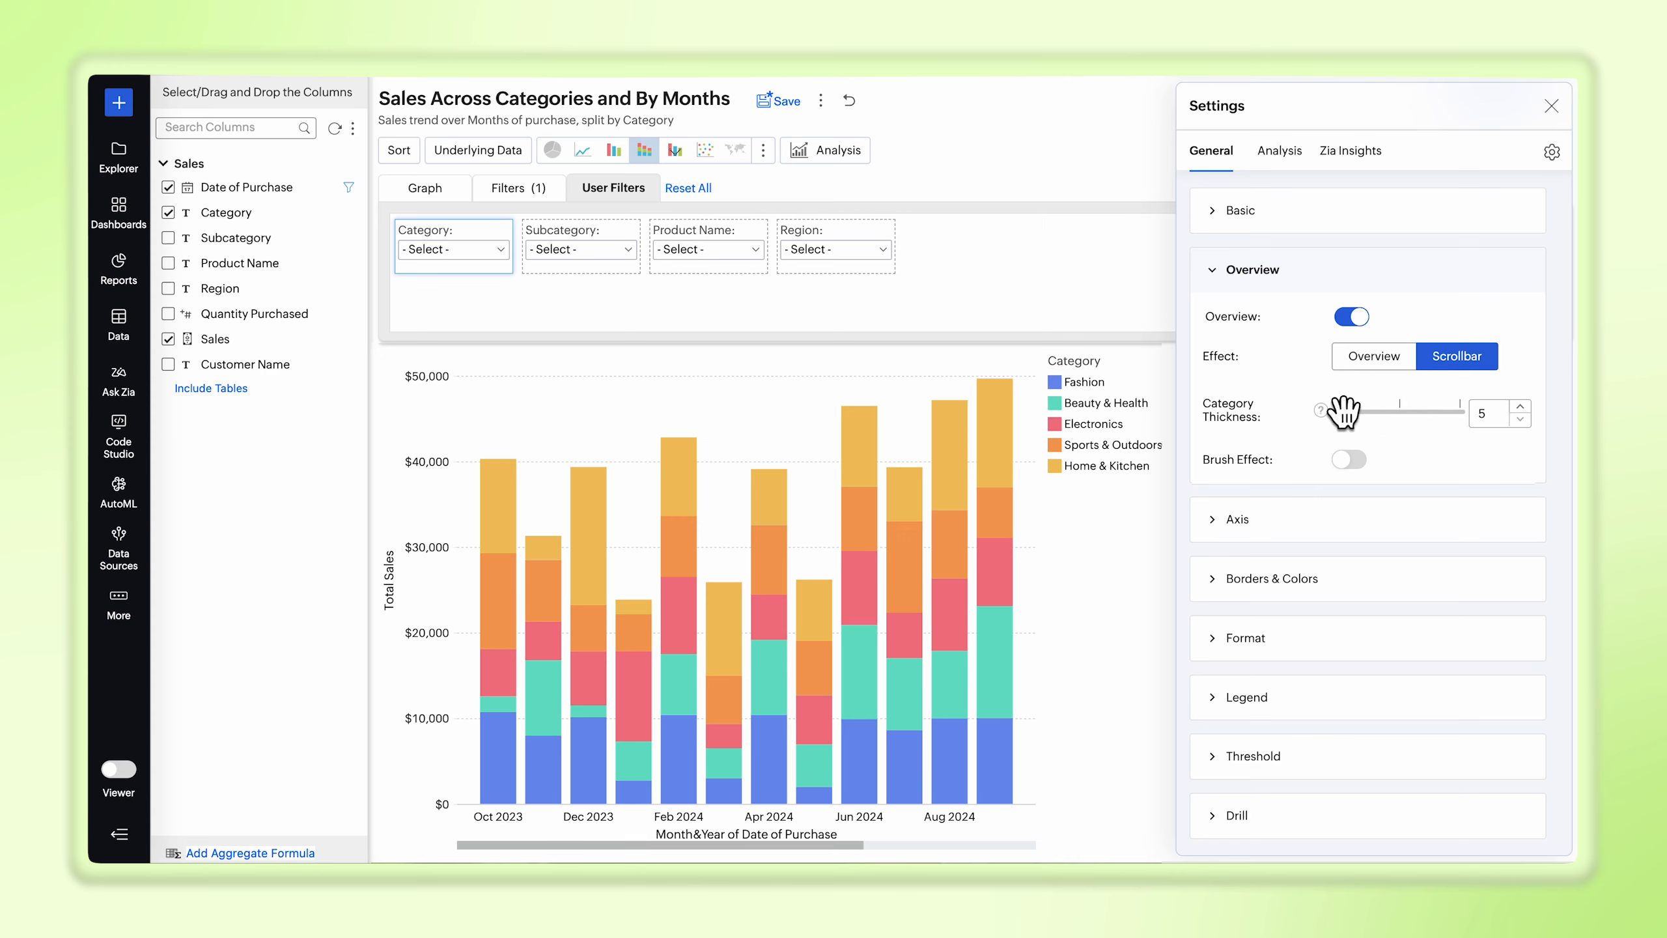
left_click_drag(1338, 414, 1349, 415)
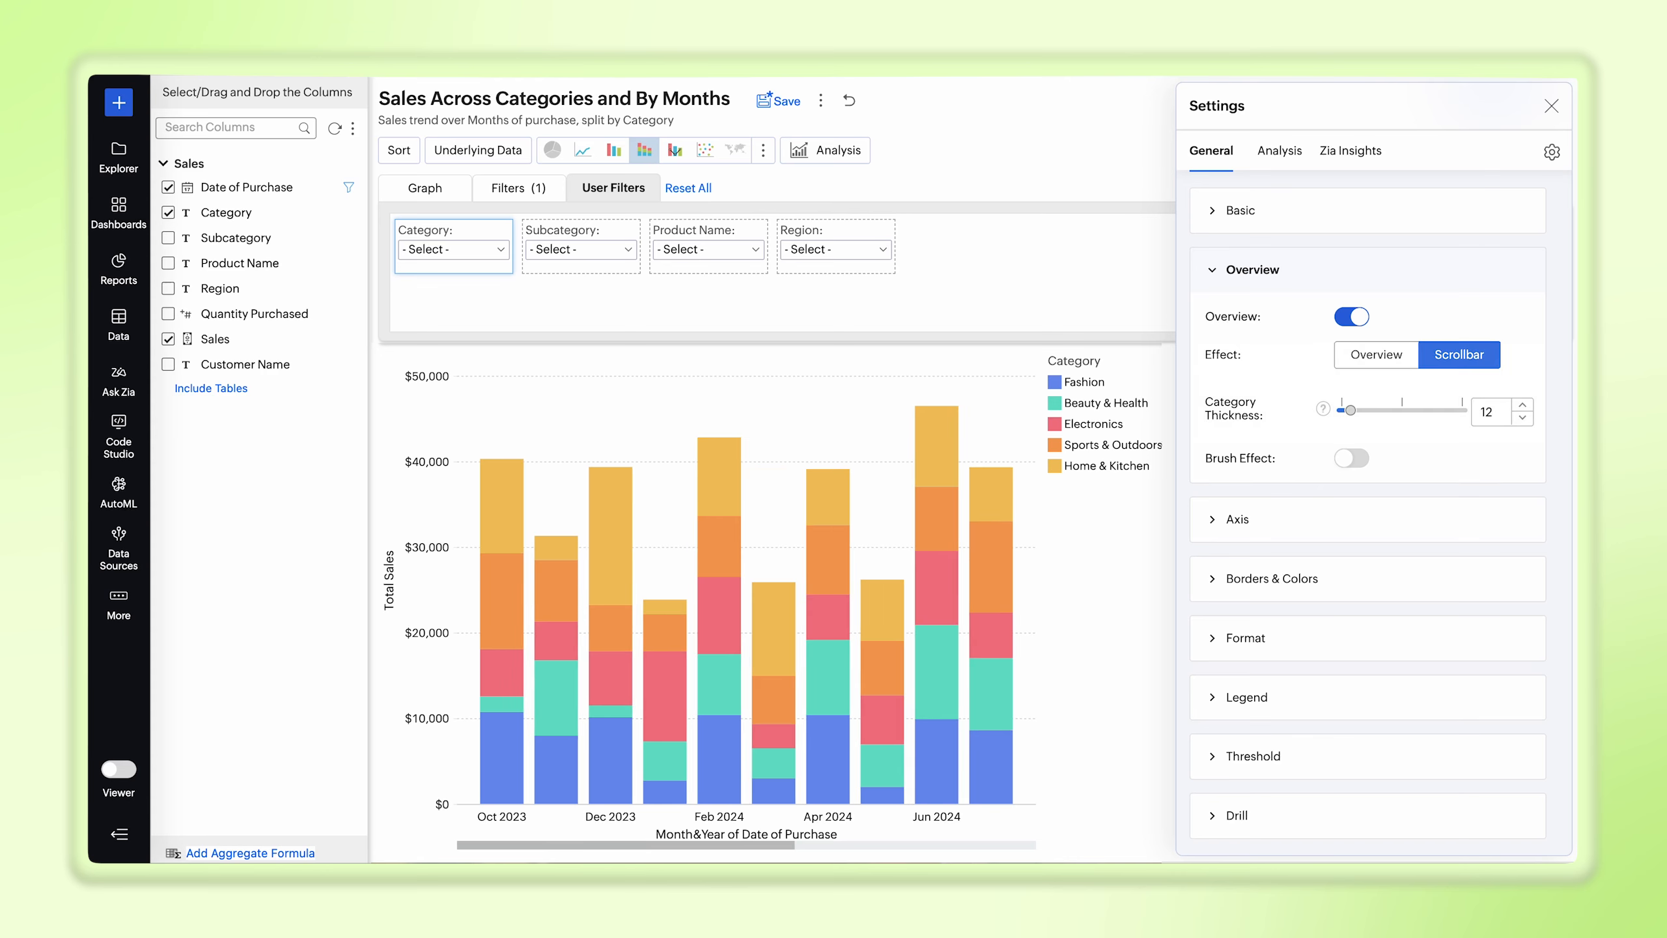
left_click(1353, 459)
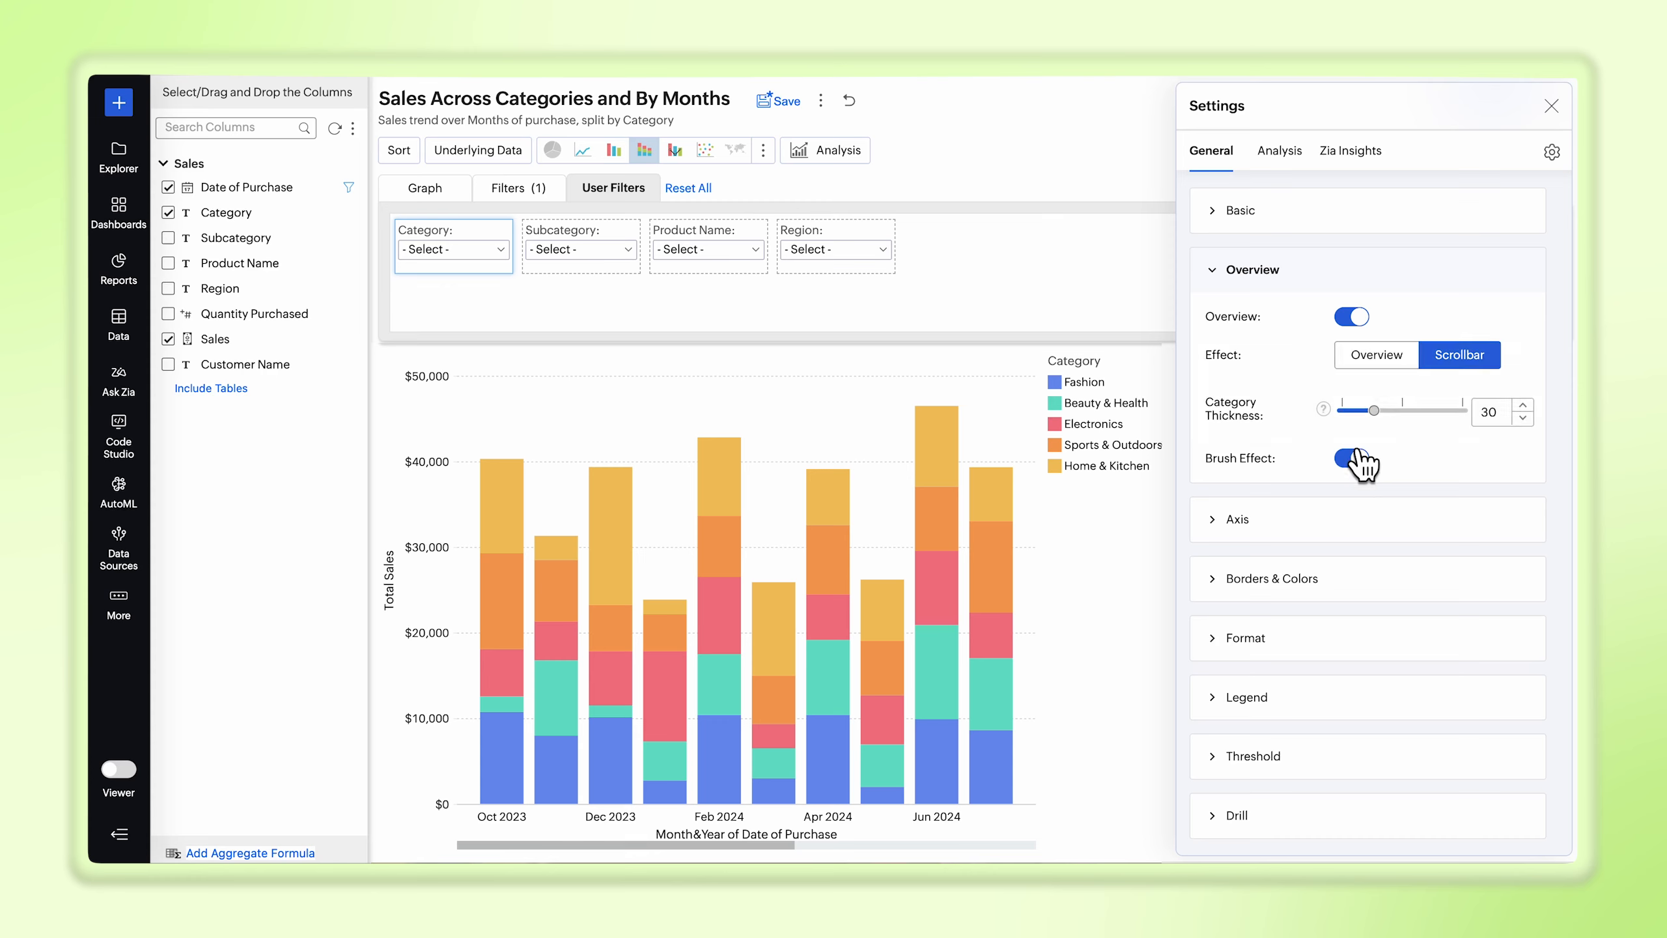
Step: Rename the X axis as "Month Purchase" and set its tick mark direction to Horizontal
left_click(1332, 518)
left_click_drag(1375, 425, 1473, 425)
key("BackSpace")
left_click(1433, 551)
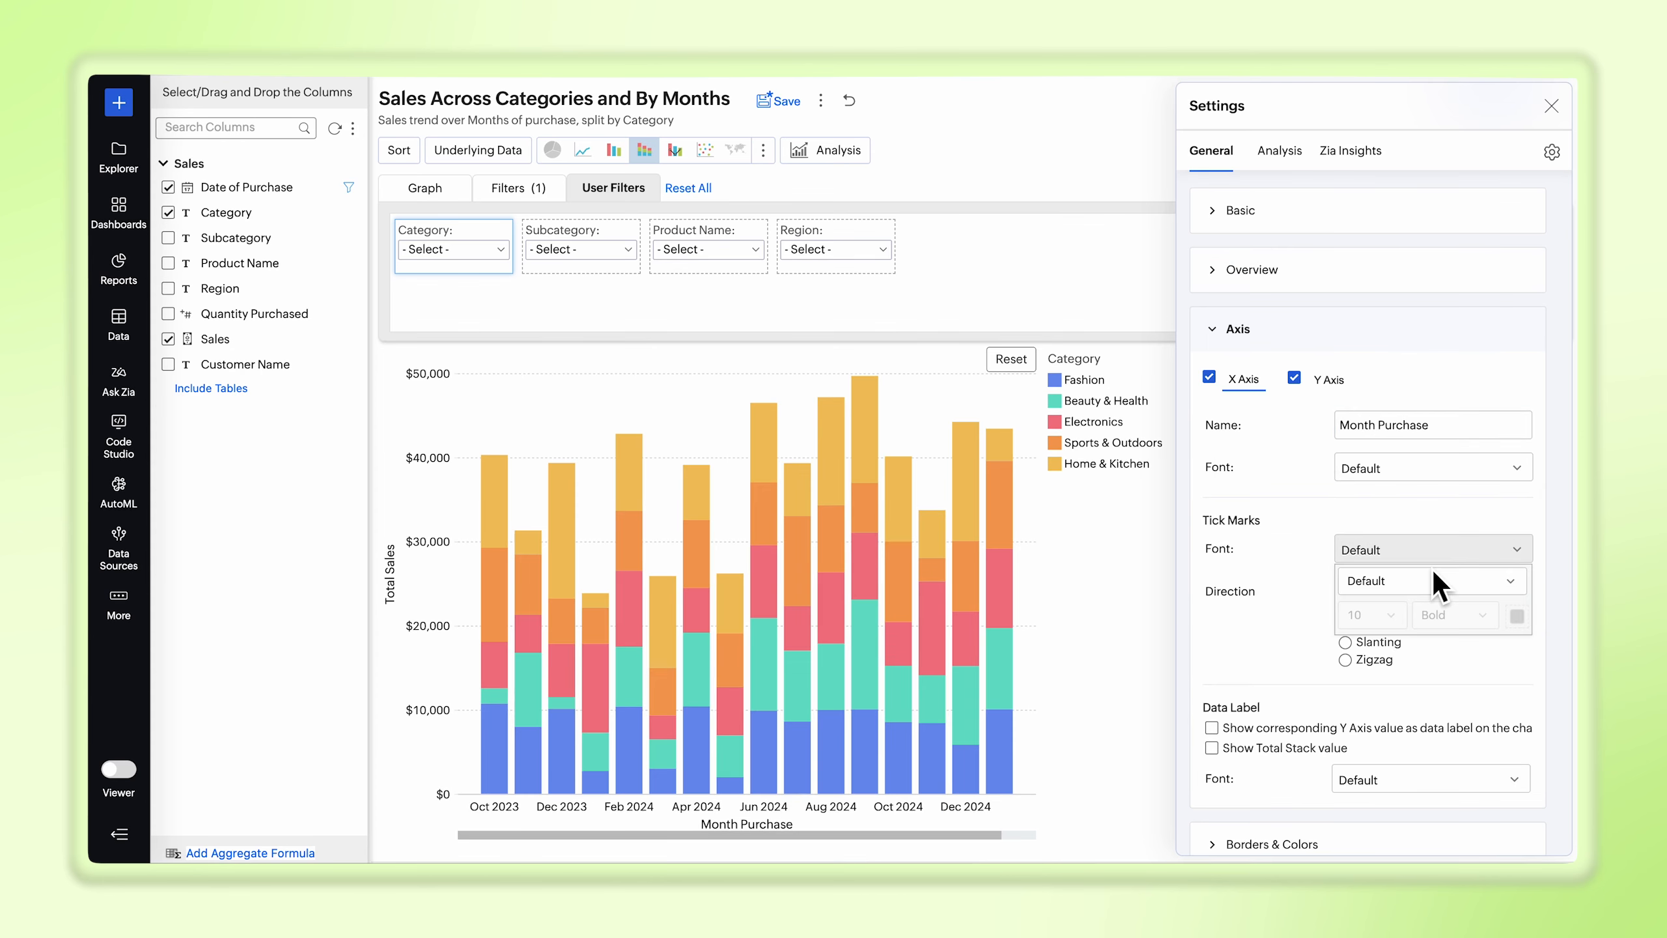
left_click(1314, 587)
left_click(1344, 606)
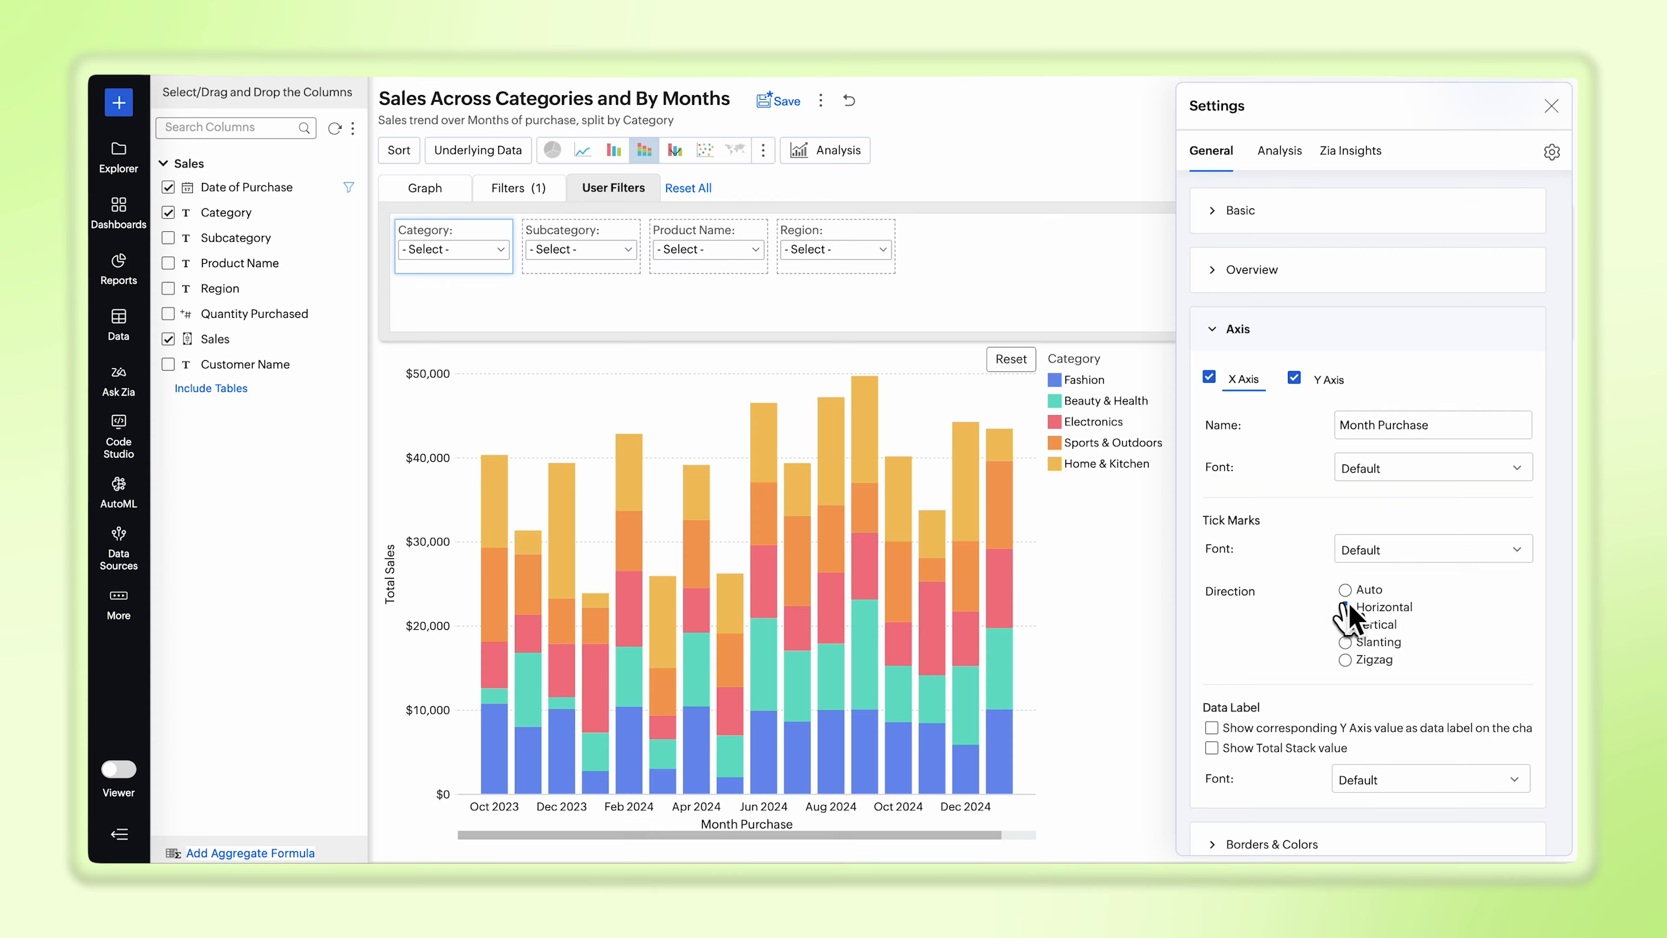
Step: Shorten the Y axis name to "Sales"
left_click(1328, 379)
left_click_drag(1339, 425, 1362, 437)
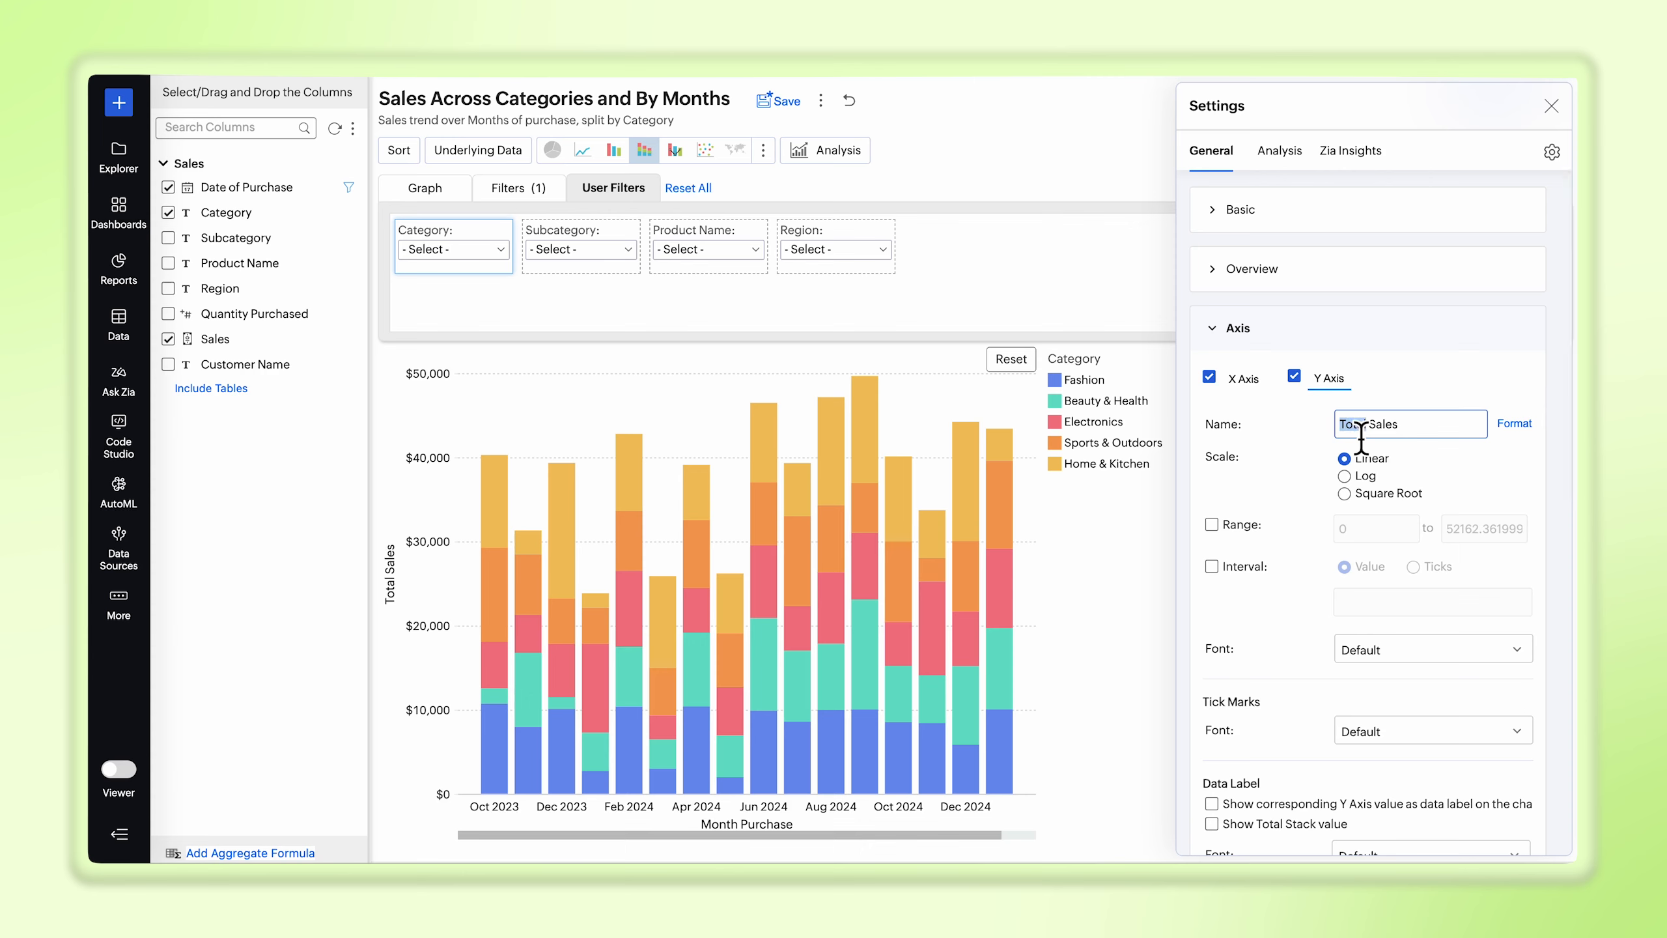
key("BackSpace")
Step: Set the Y axis interval value to 5000 and show the corresponding Y axis values as data labels
left_click(1212, 566)
type("5000")
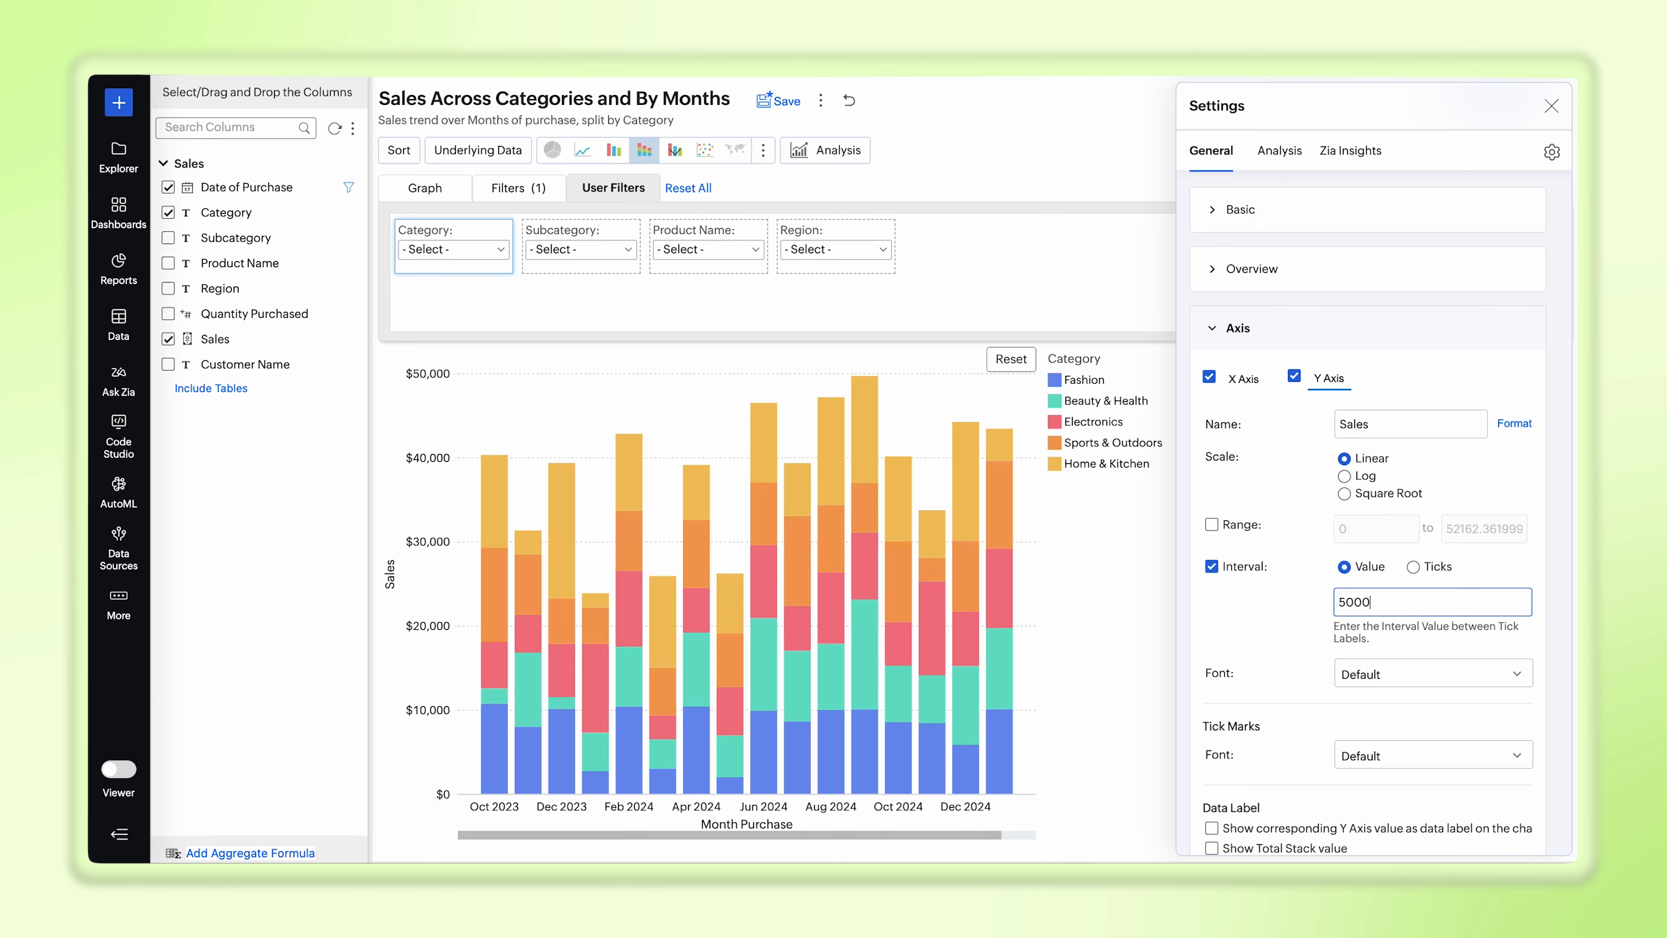
scroll(1216, 677, "down", 3)
left_click(1212, 657)
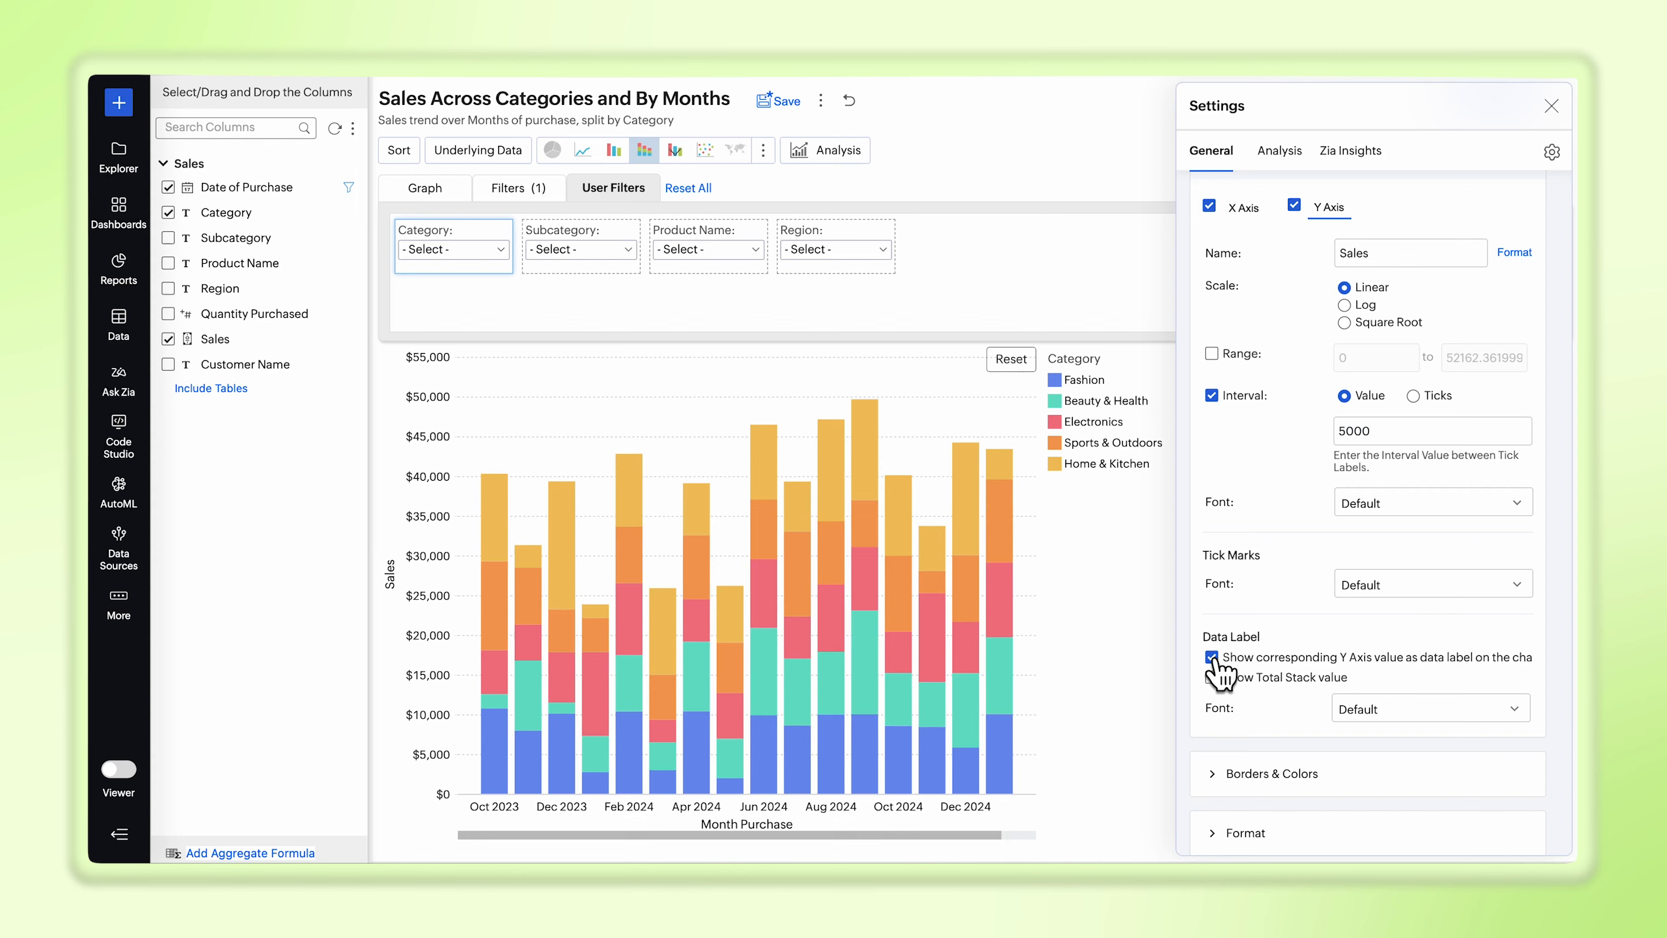
Step: Format the Sales values on the Y axis with units of (Thousands) K throughout the chart
left_click(1286, 781)
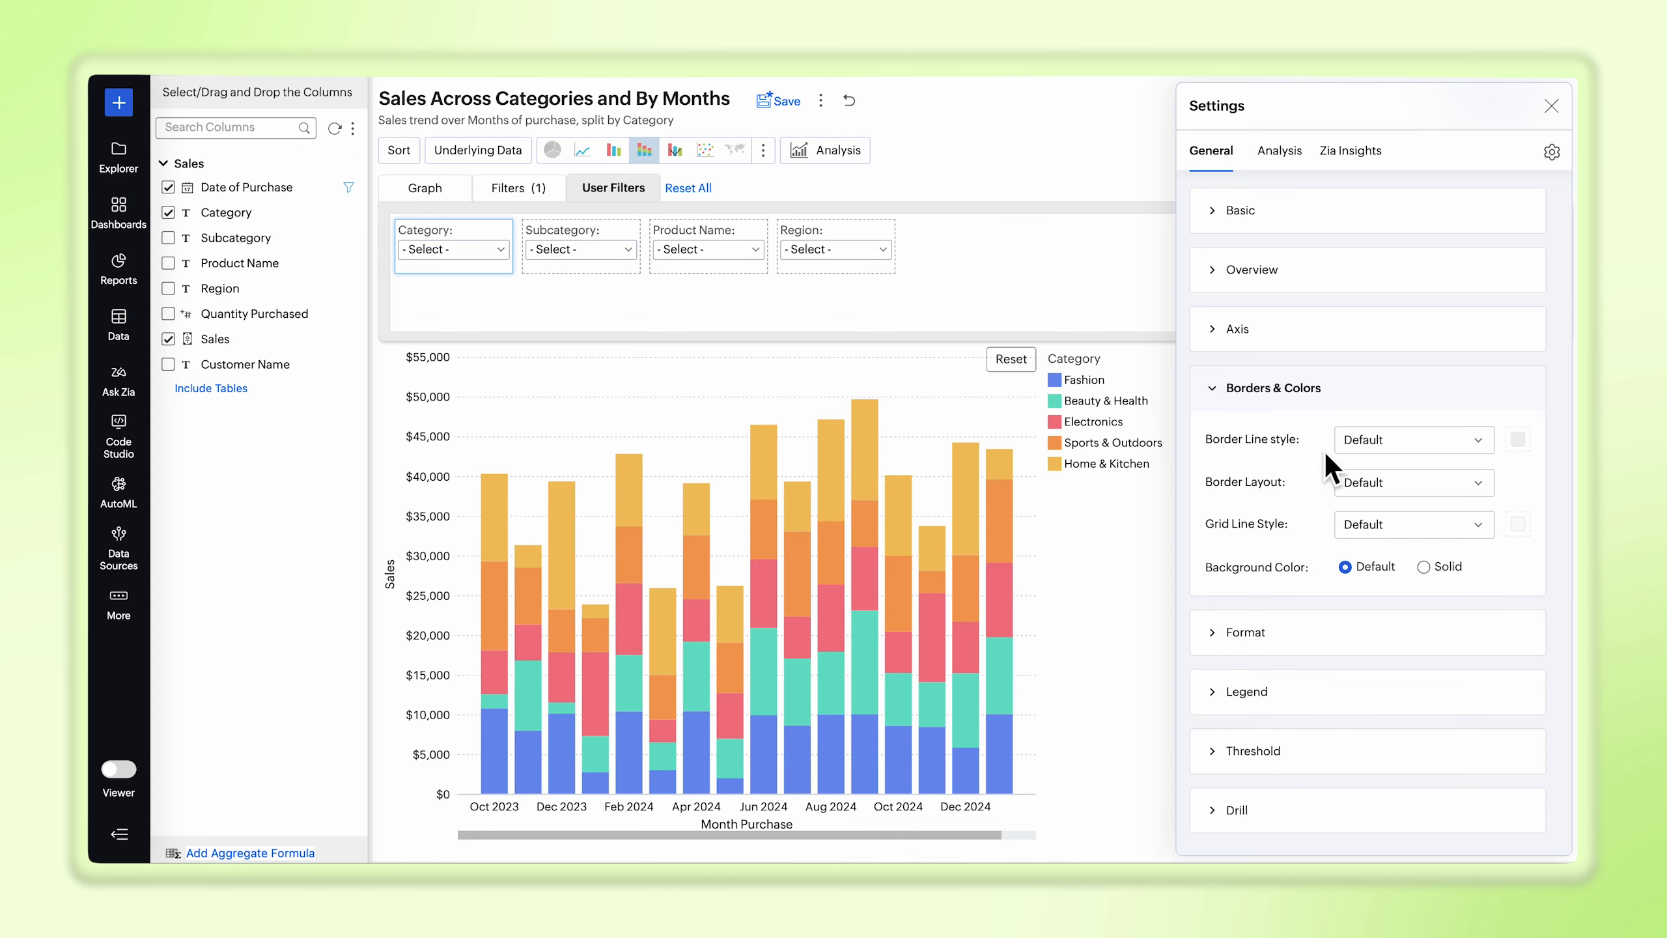
left_click(1254, 634)
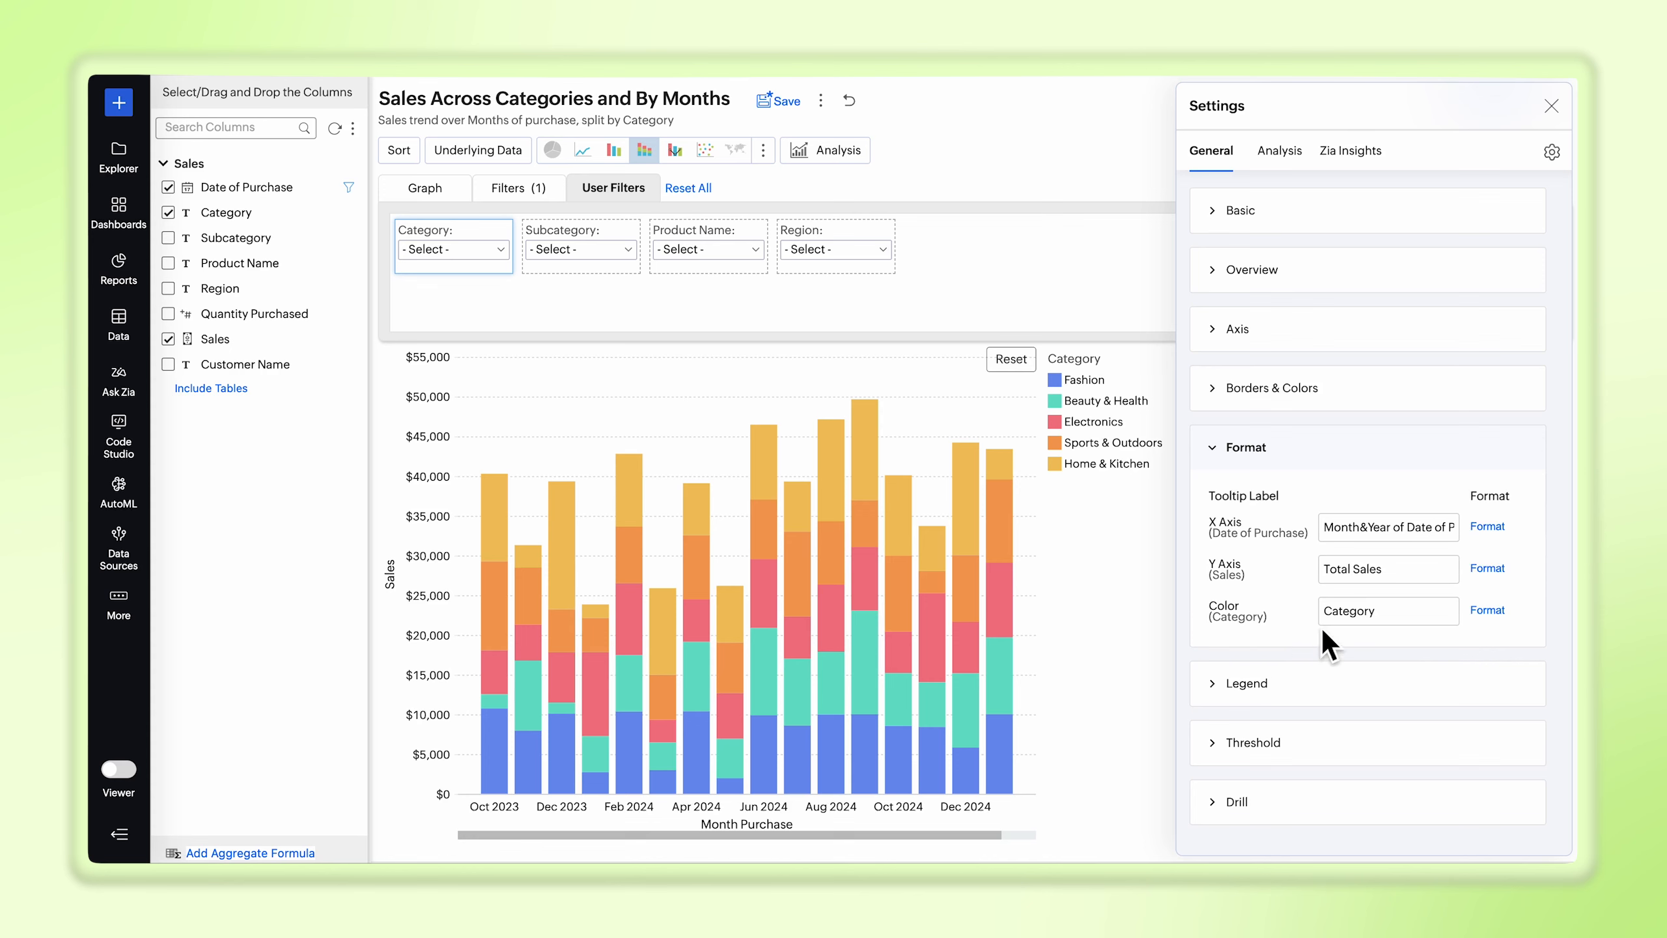
left_click(1487, 569)
left_click(1387, 320)
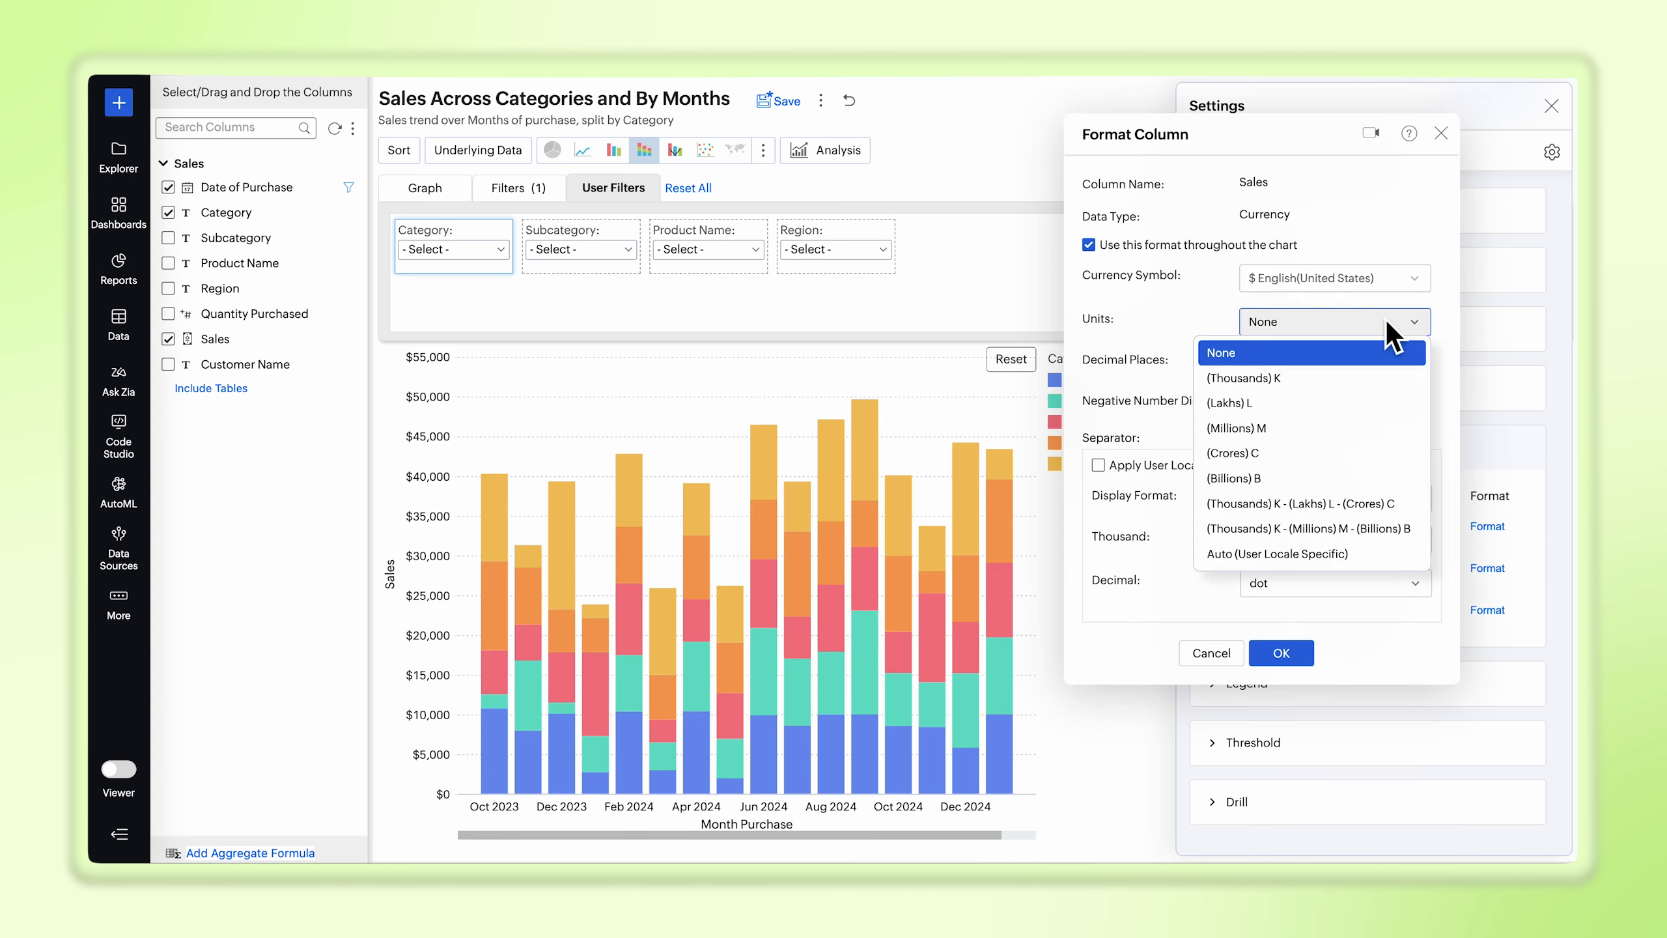
left_click(1377, 375)
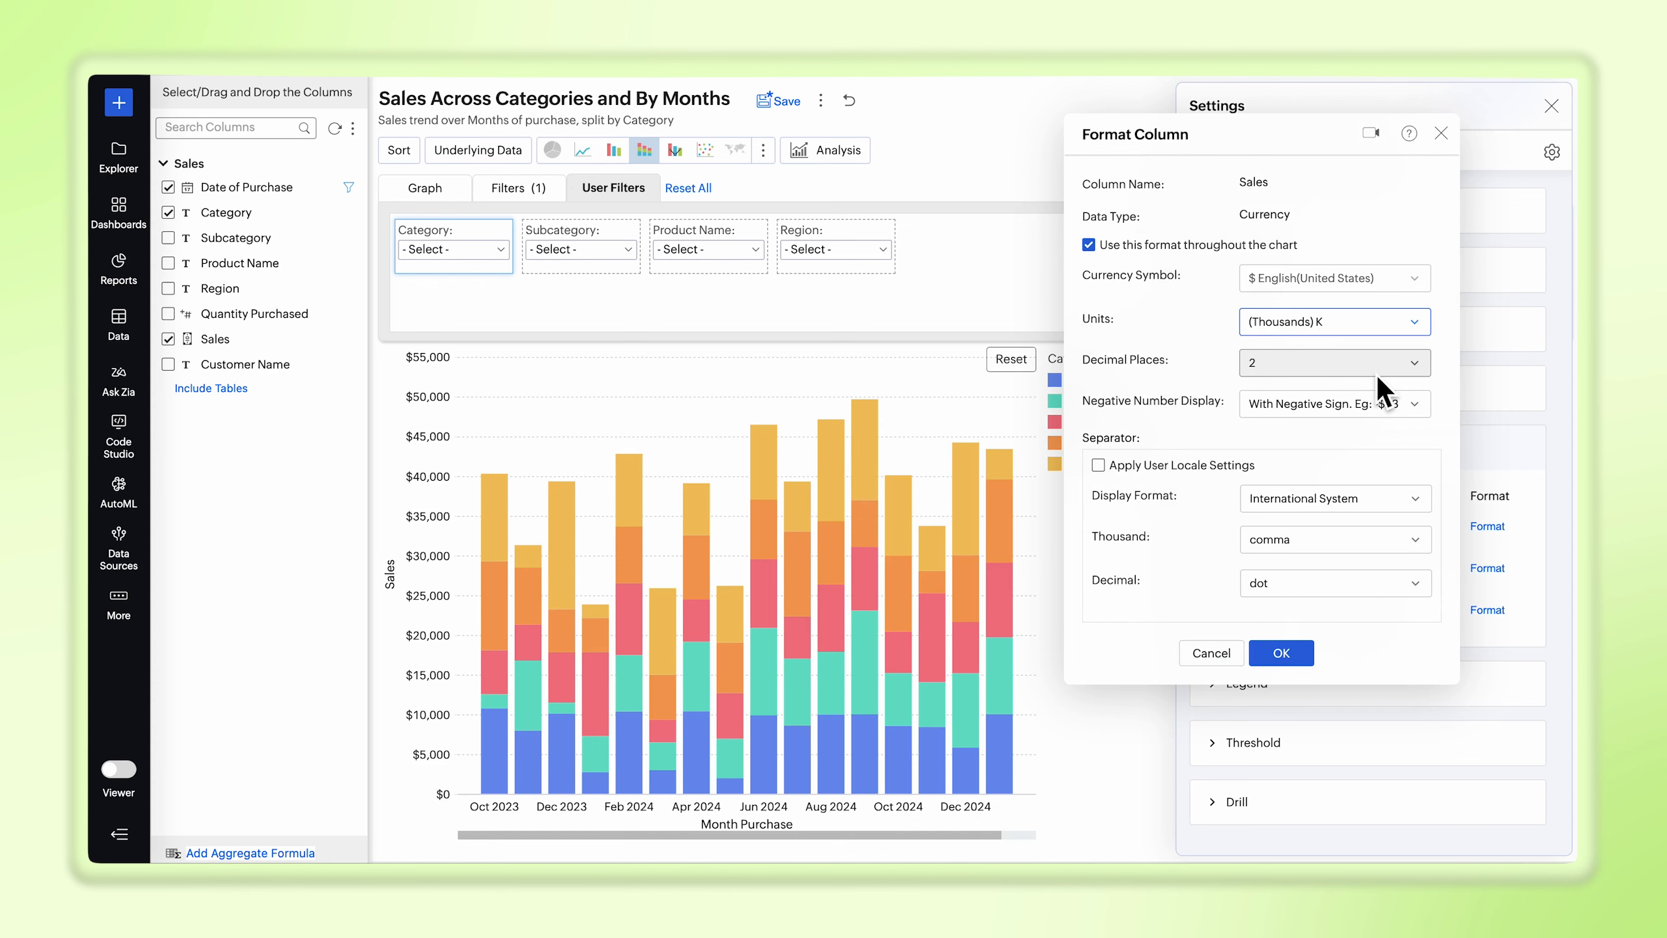
left_click(1308, 652)
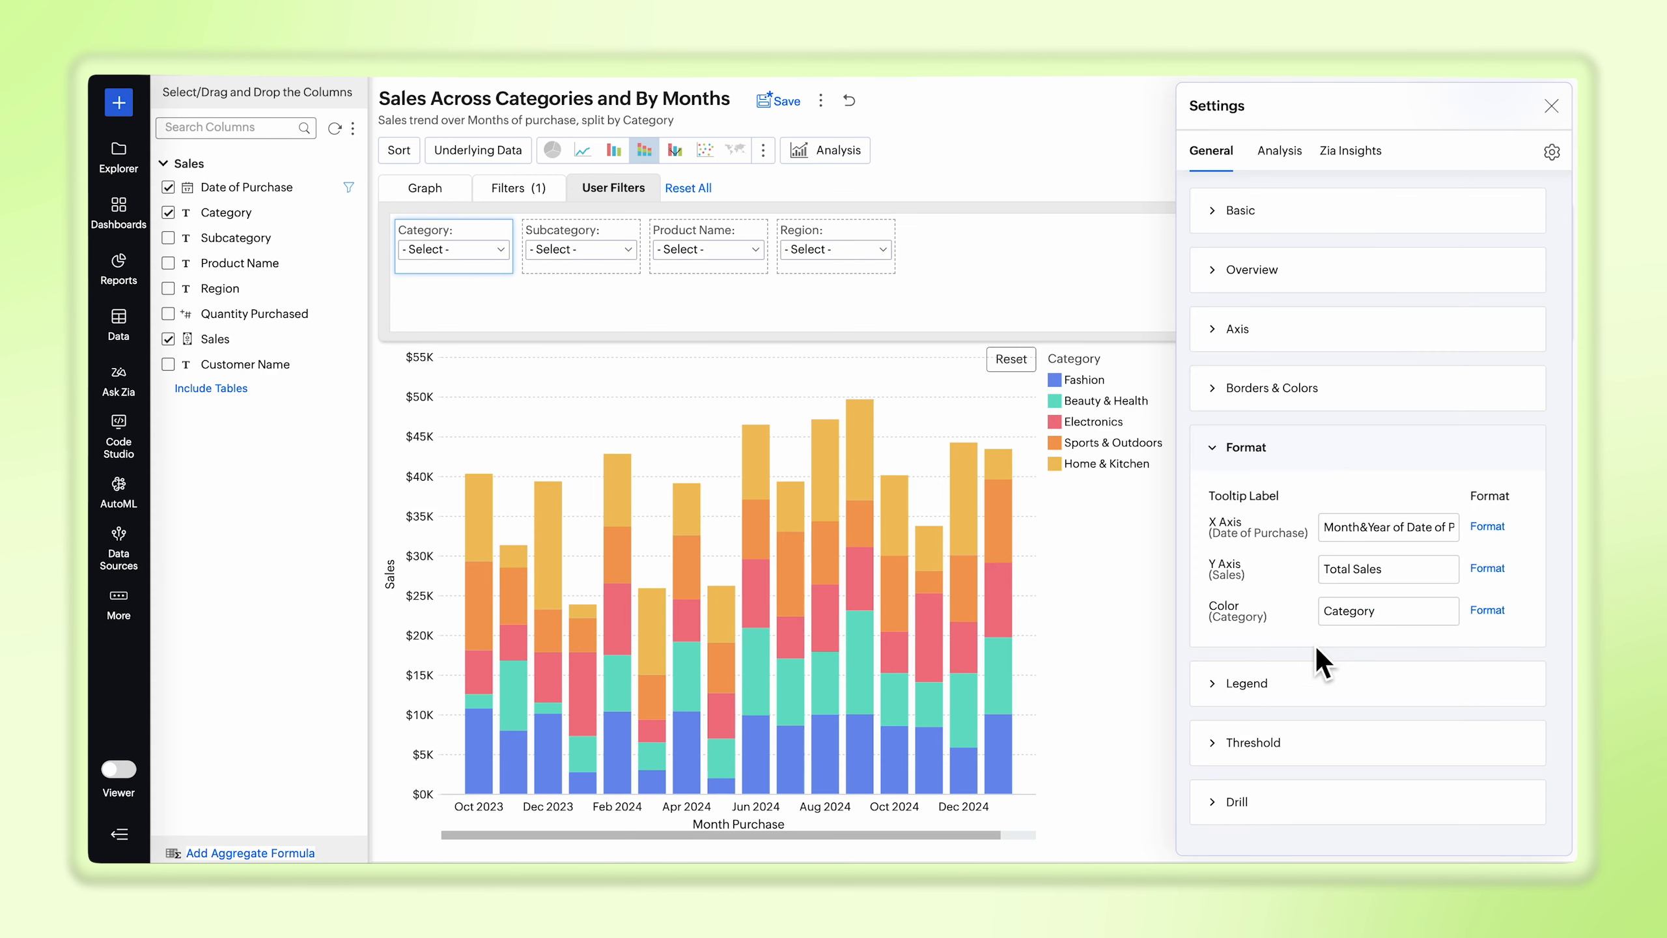
Step: Place the legend at Bottom Center and turn off its title
left_click(1279, 688)
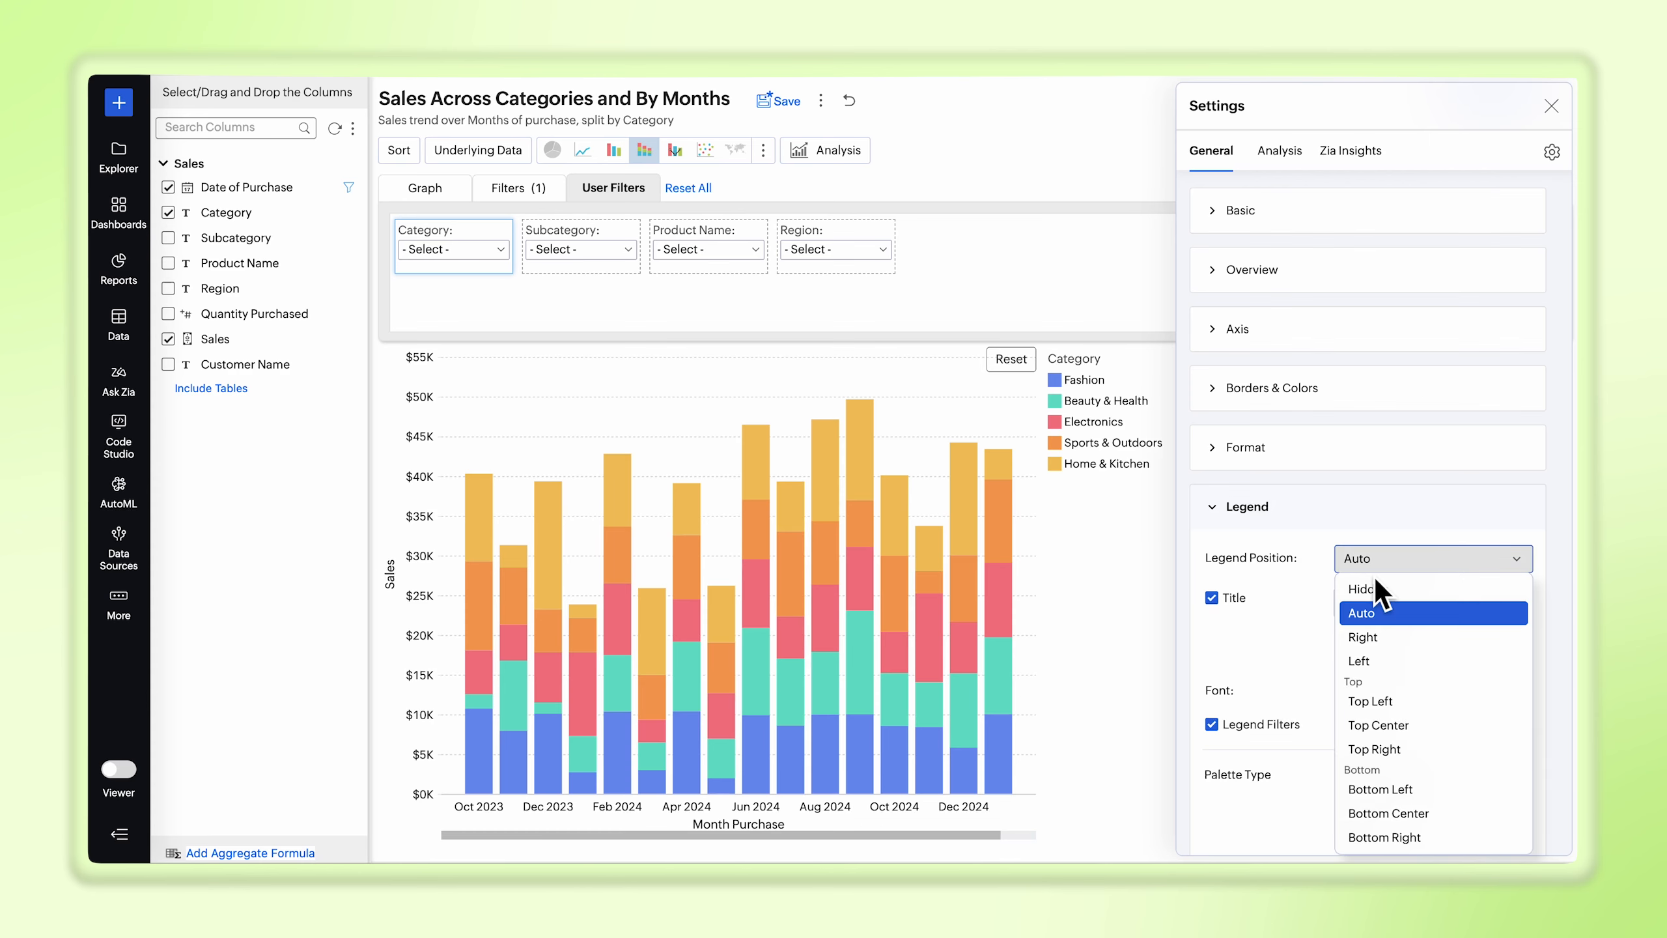
left_click(1377, 813)
left_click(1212, 598)
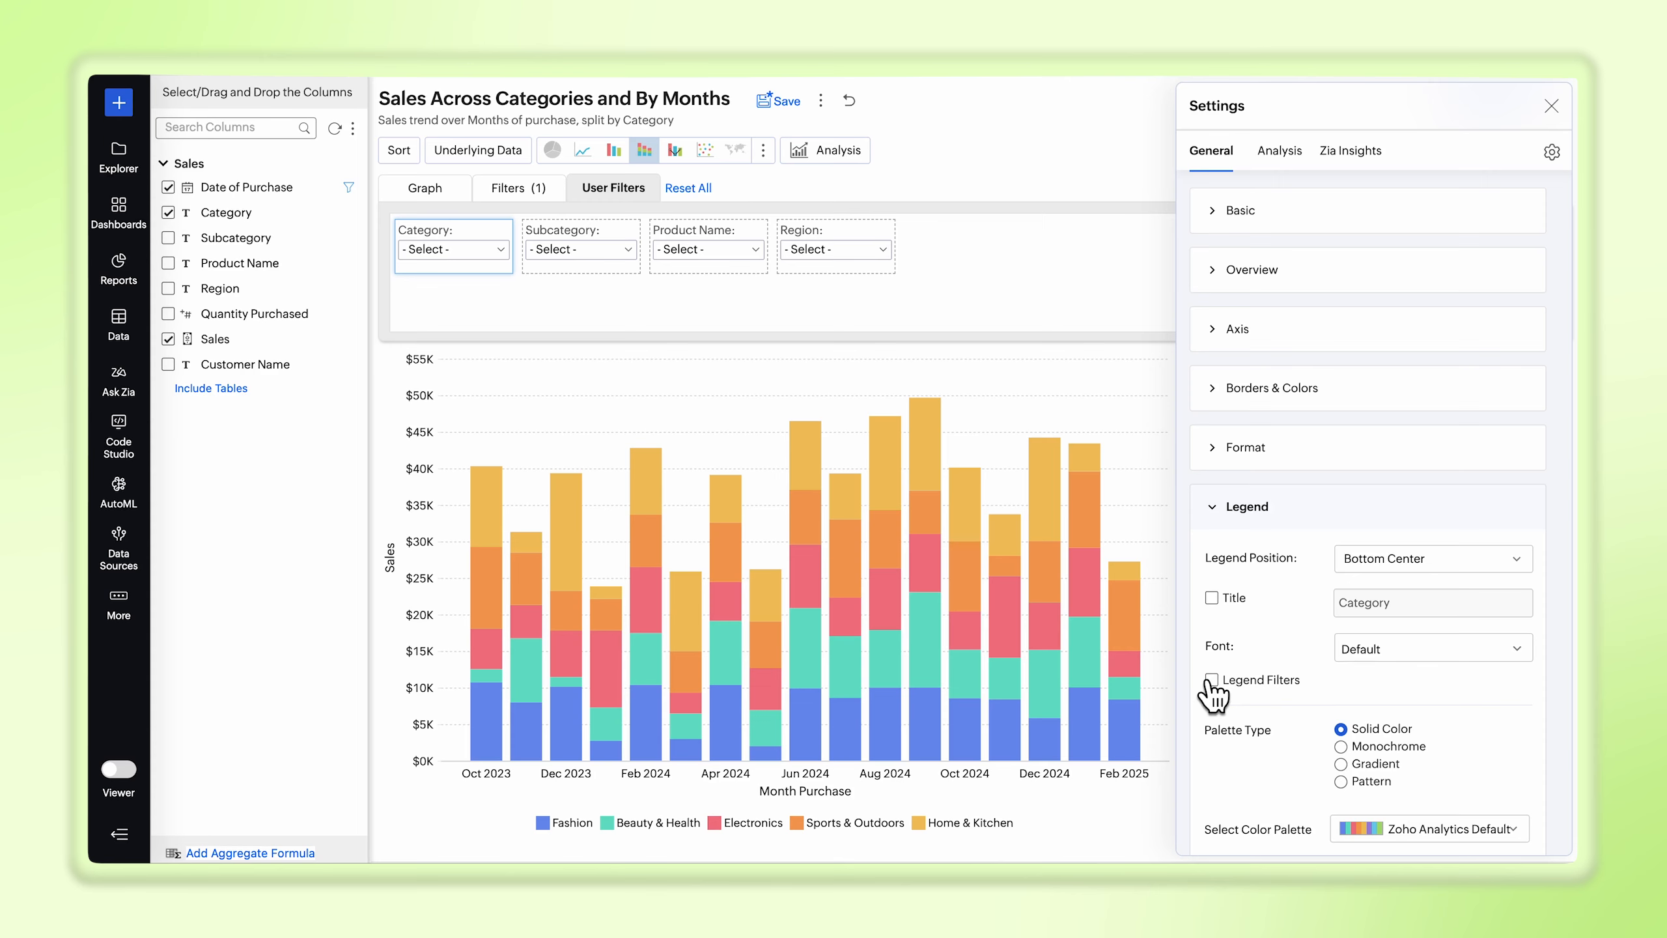
Step: Apply the custom color palette Palette 1 to the chart's categories
scroll(1213, 695, "down", 4)
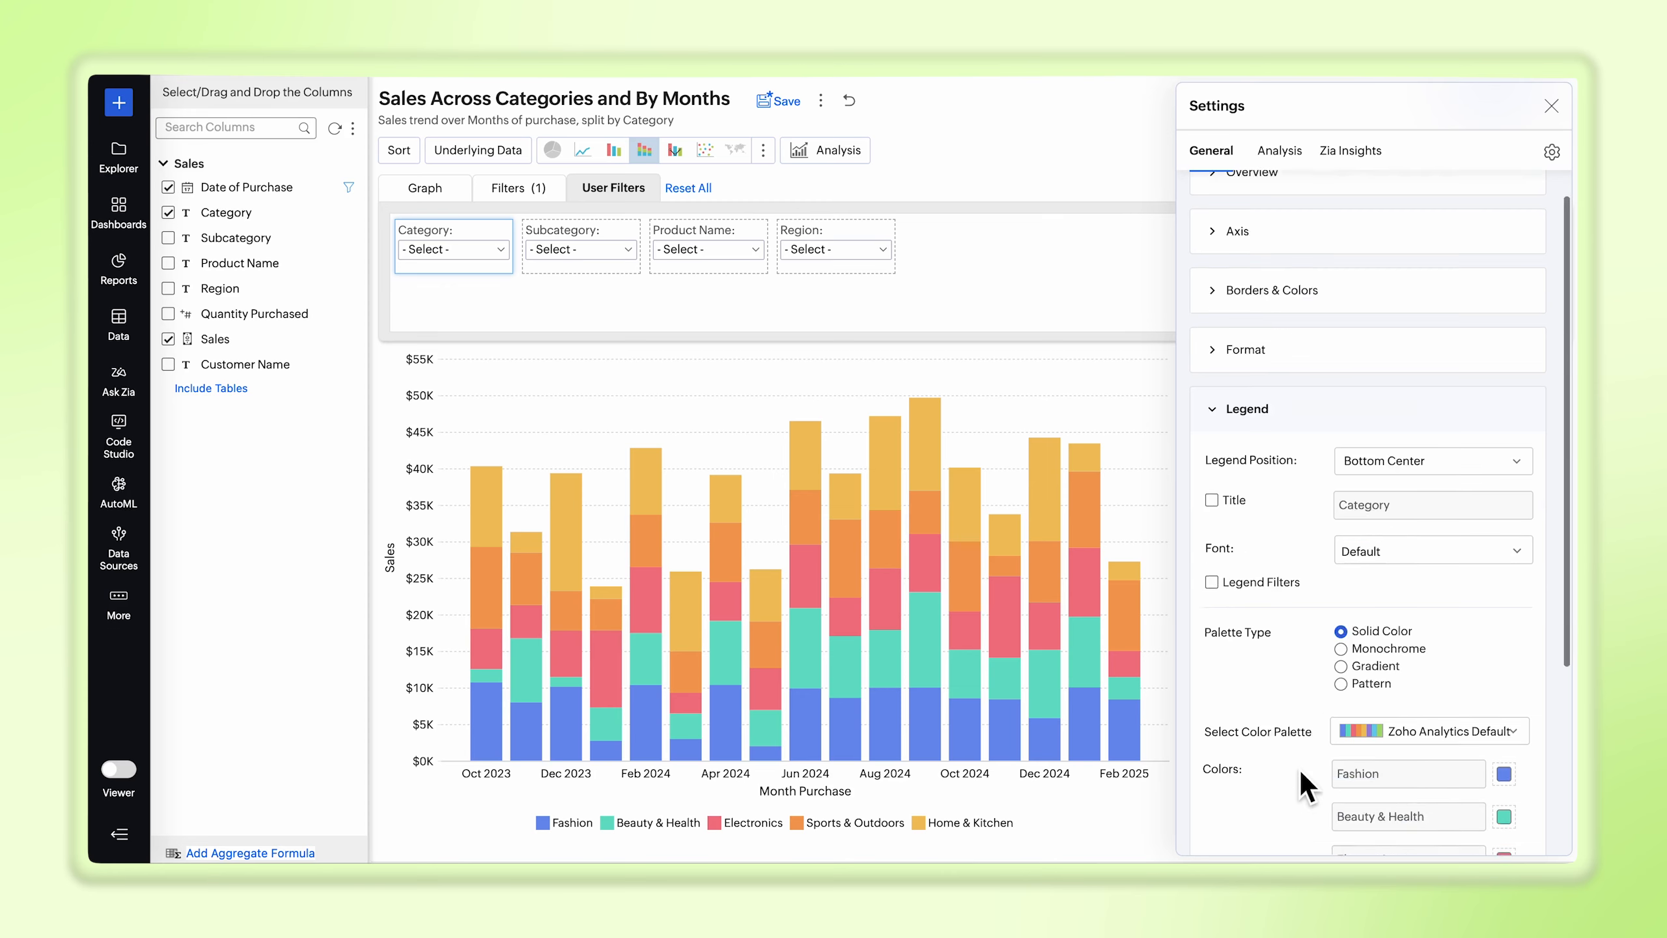
left_click(1402, 606)
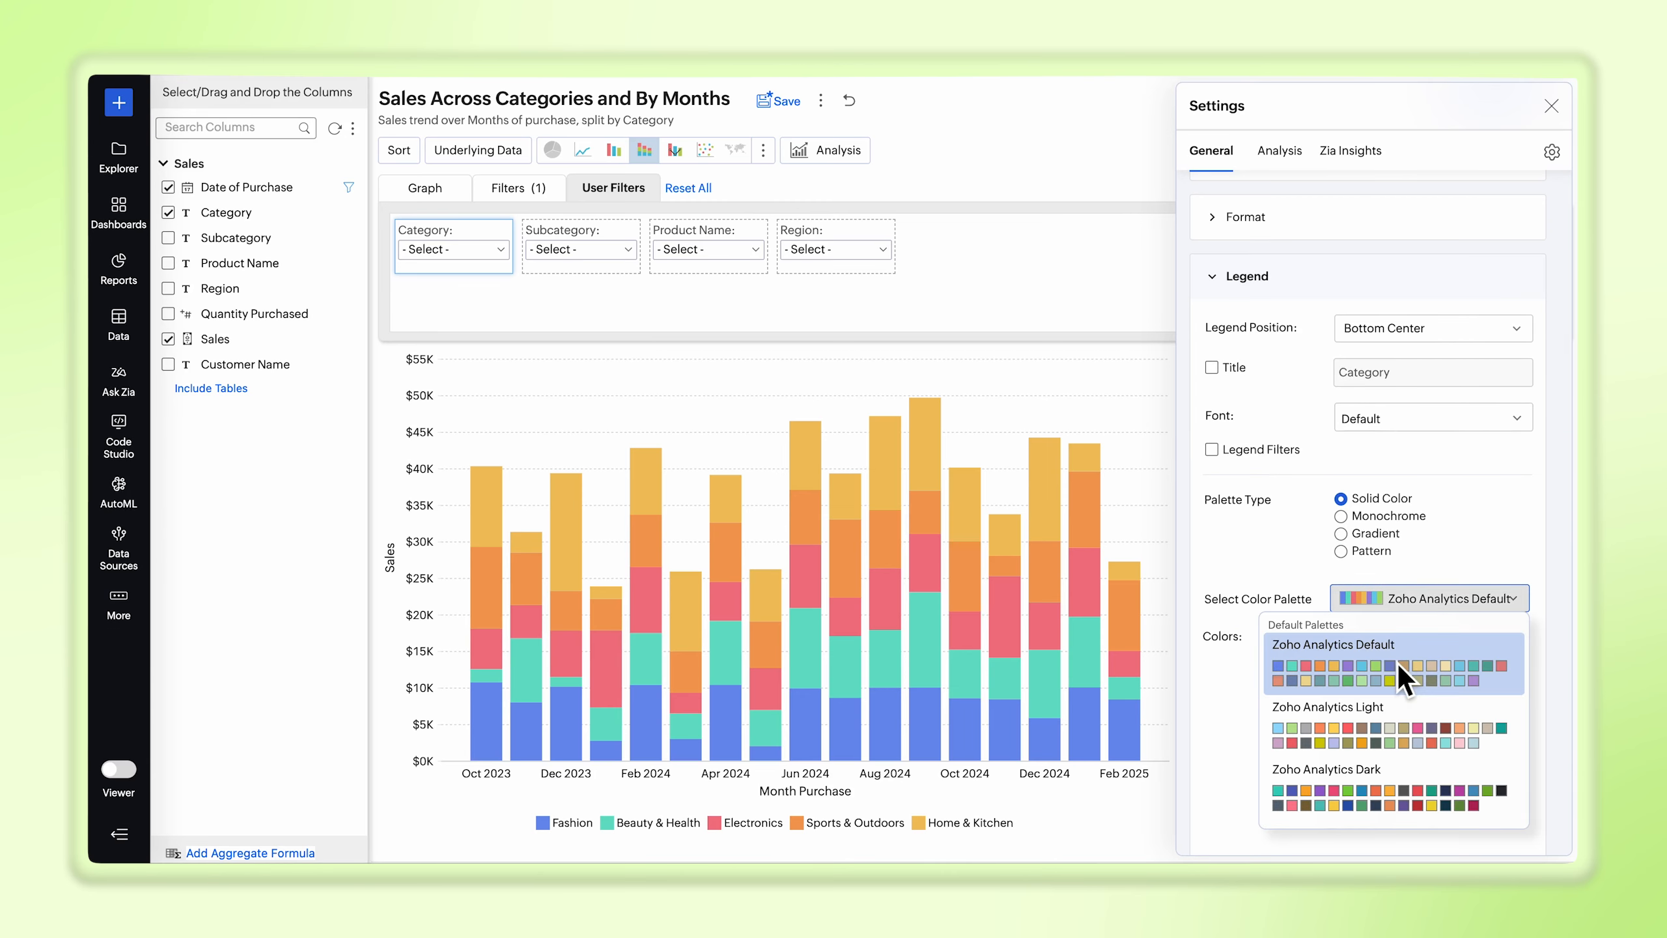
scroll(1398, 663, "down", 5)
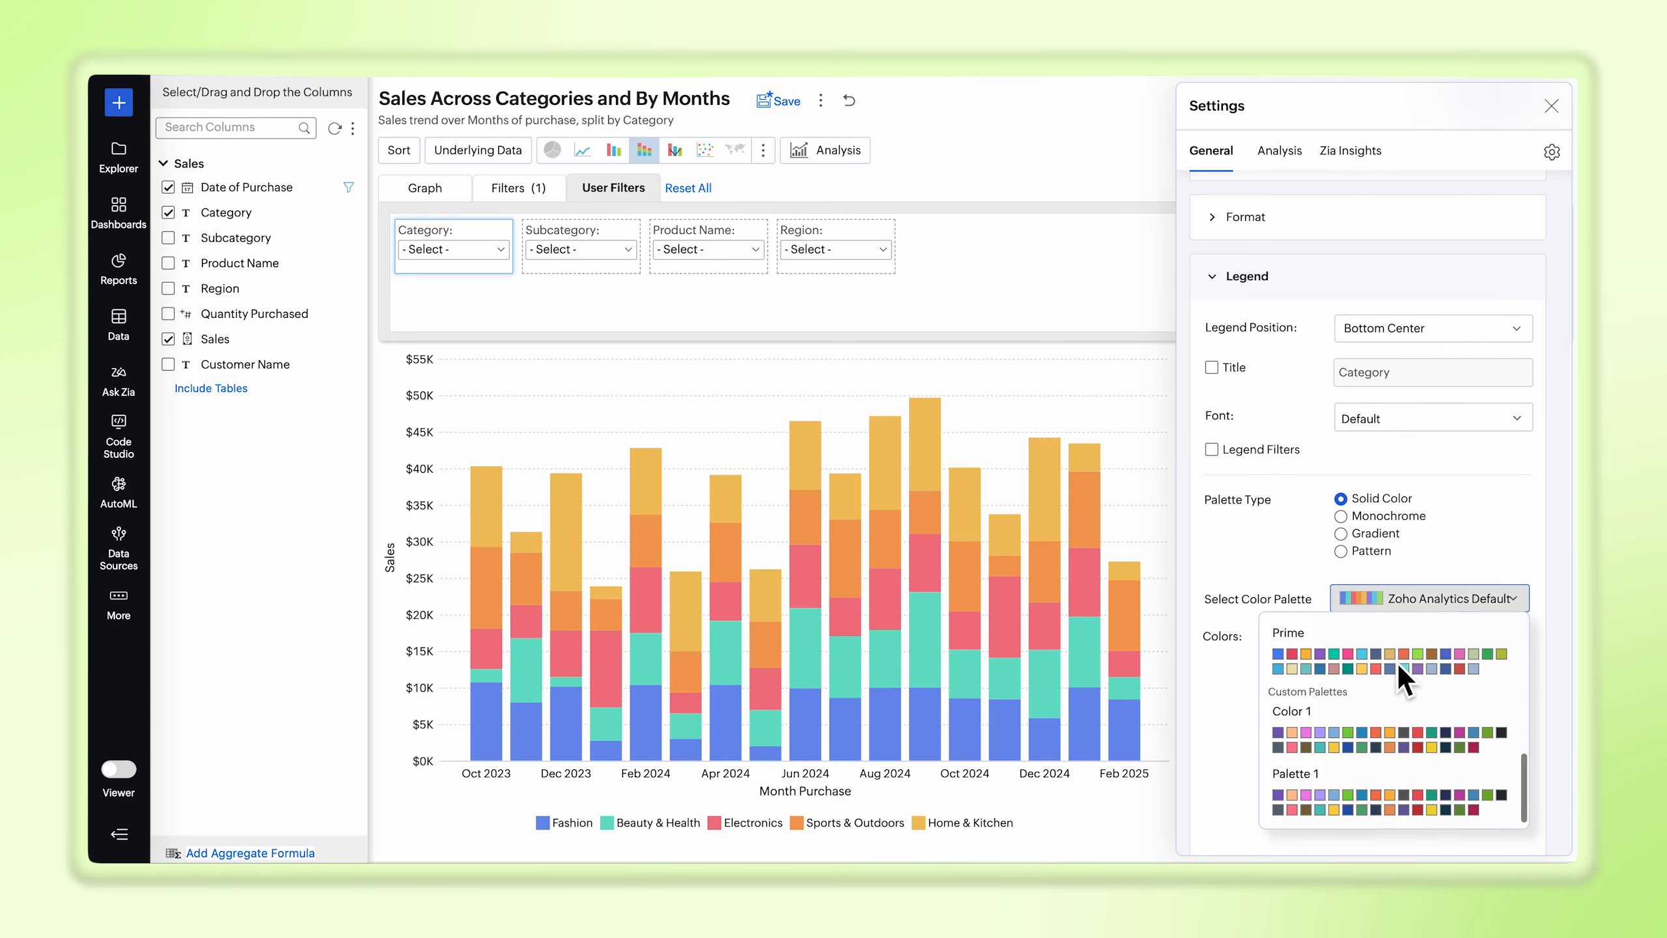
left_click(1388, 795)
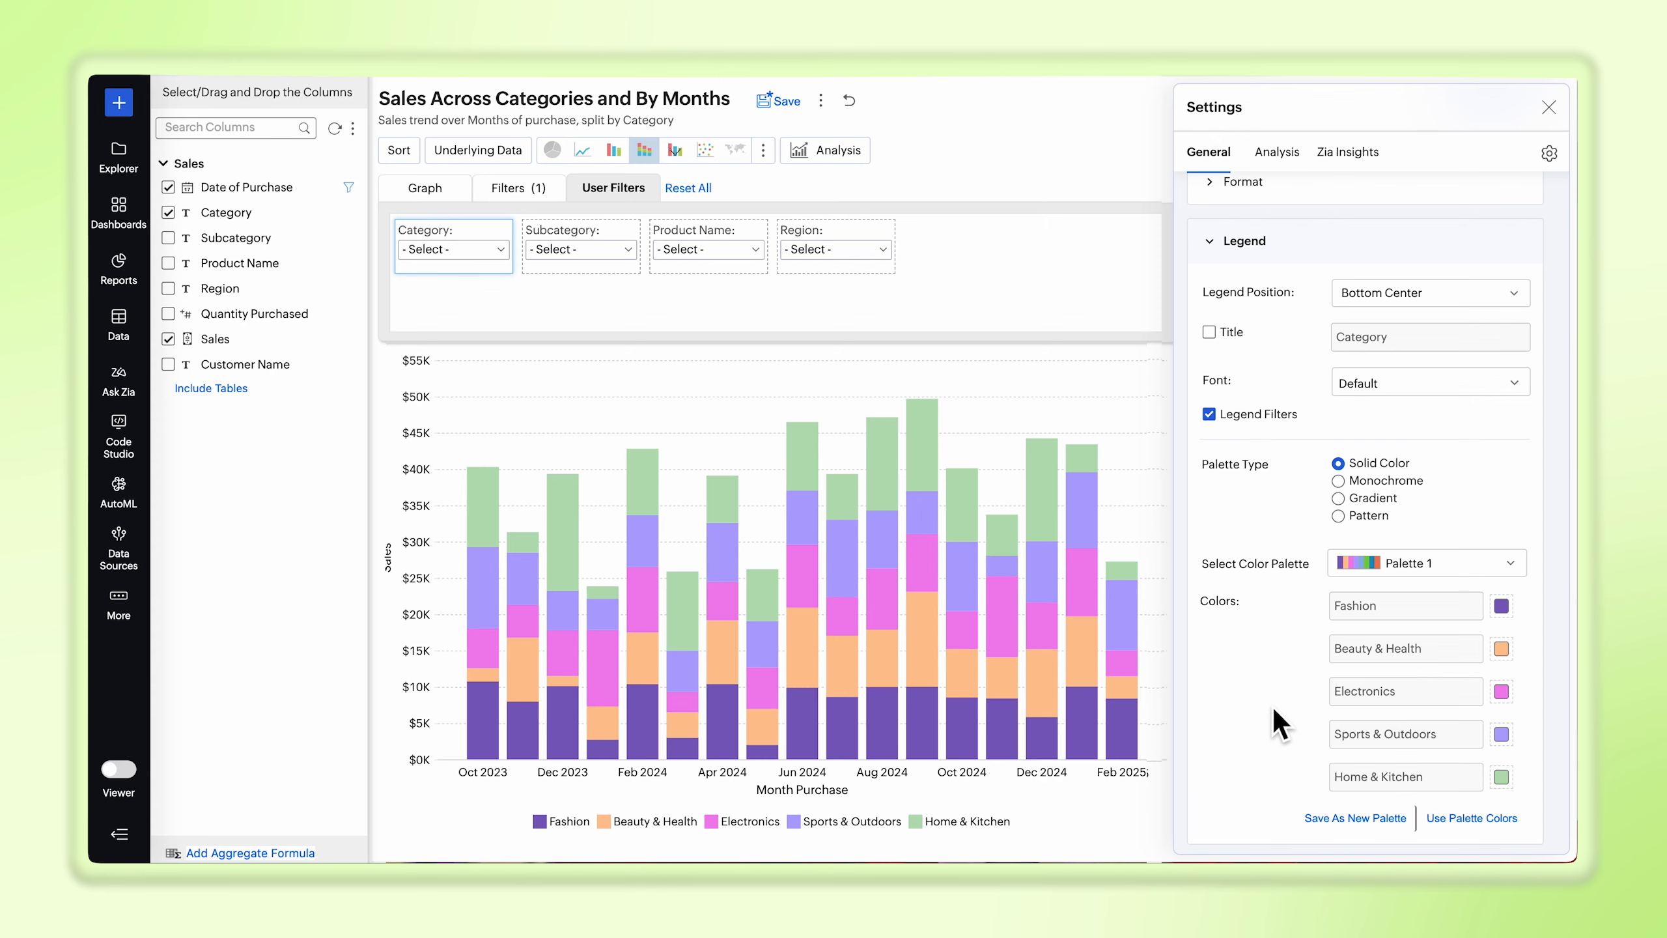
Step: Enable drill down and apply it with X-axis and color paths, dynamic drill down, scale type and window function options
scroll(1279, 724, "down", 2)
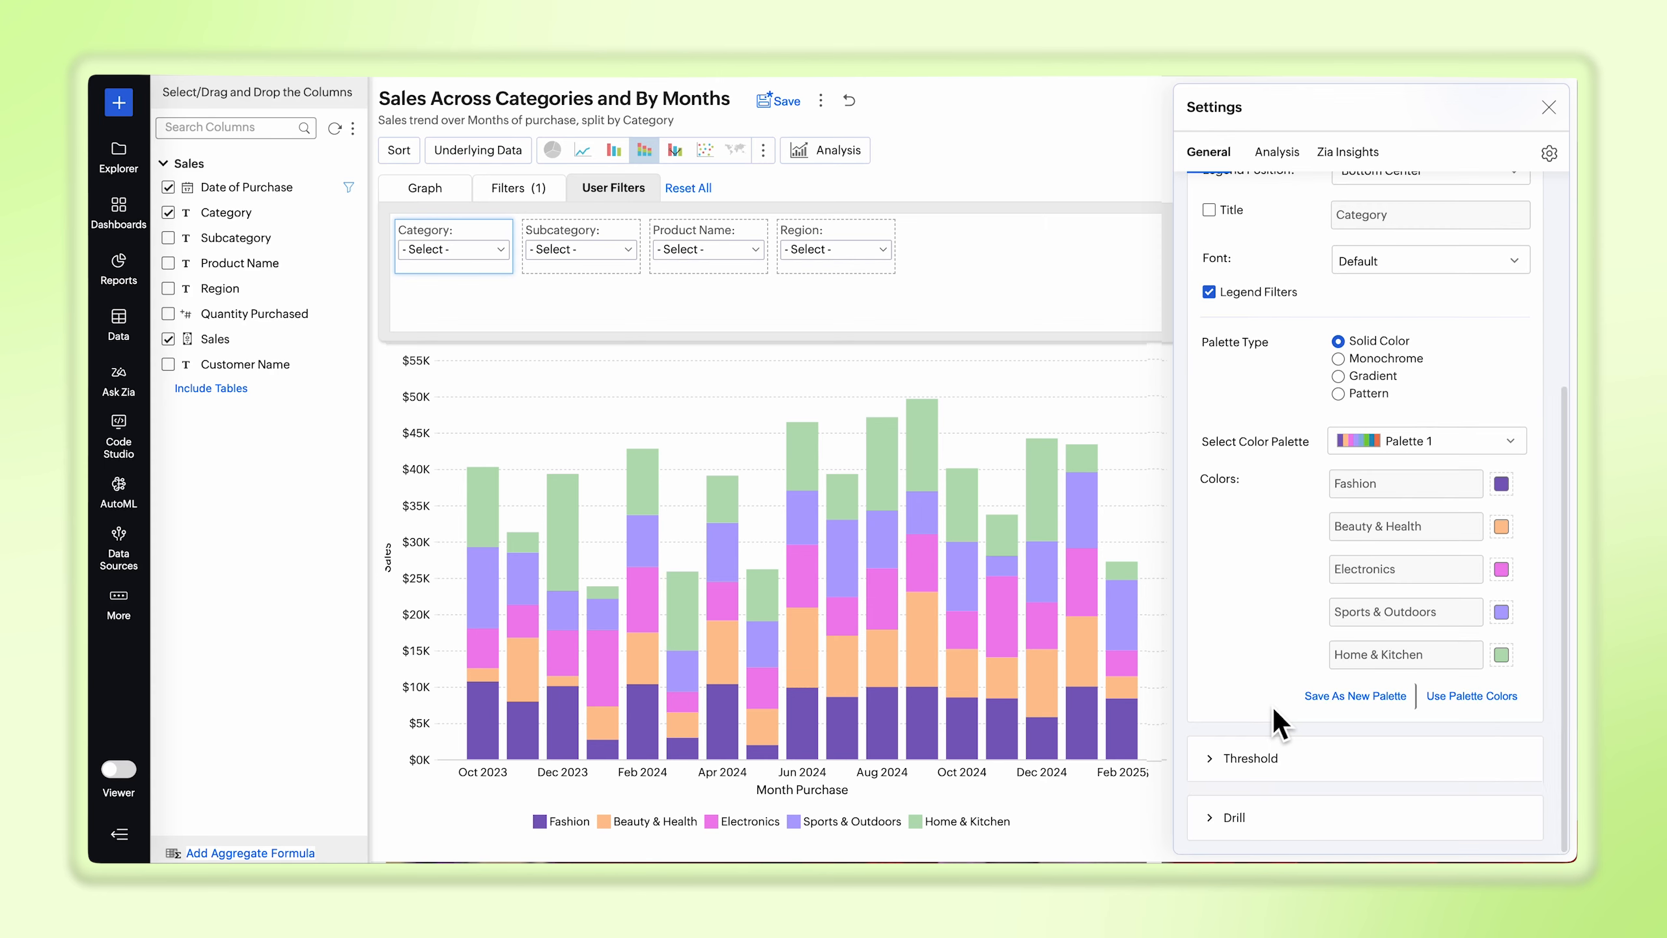
left_click(1234, 817)
left_click(1226, 670)
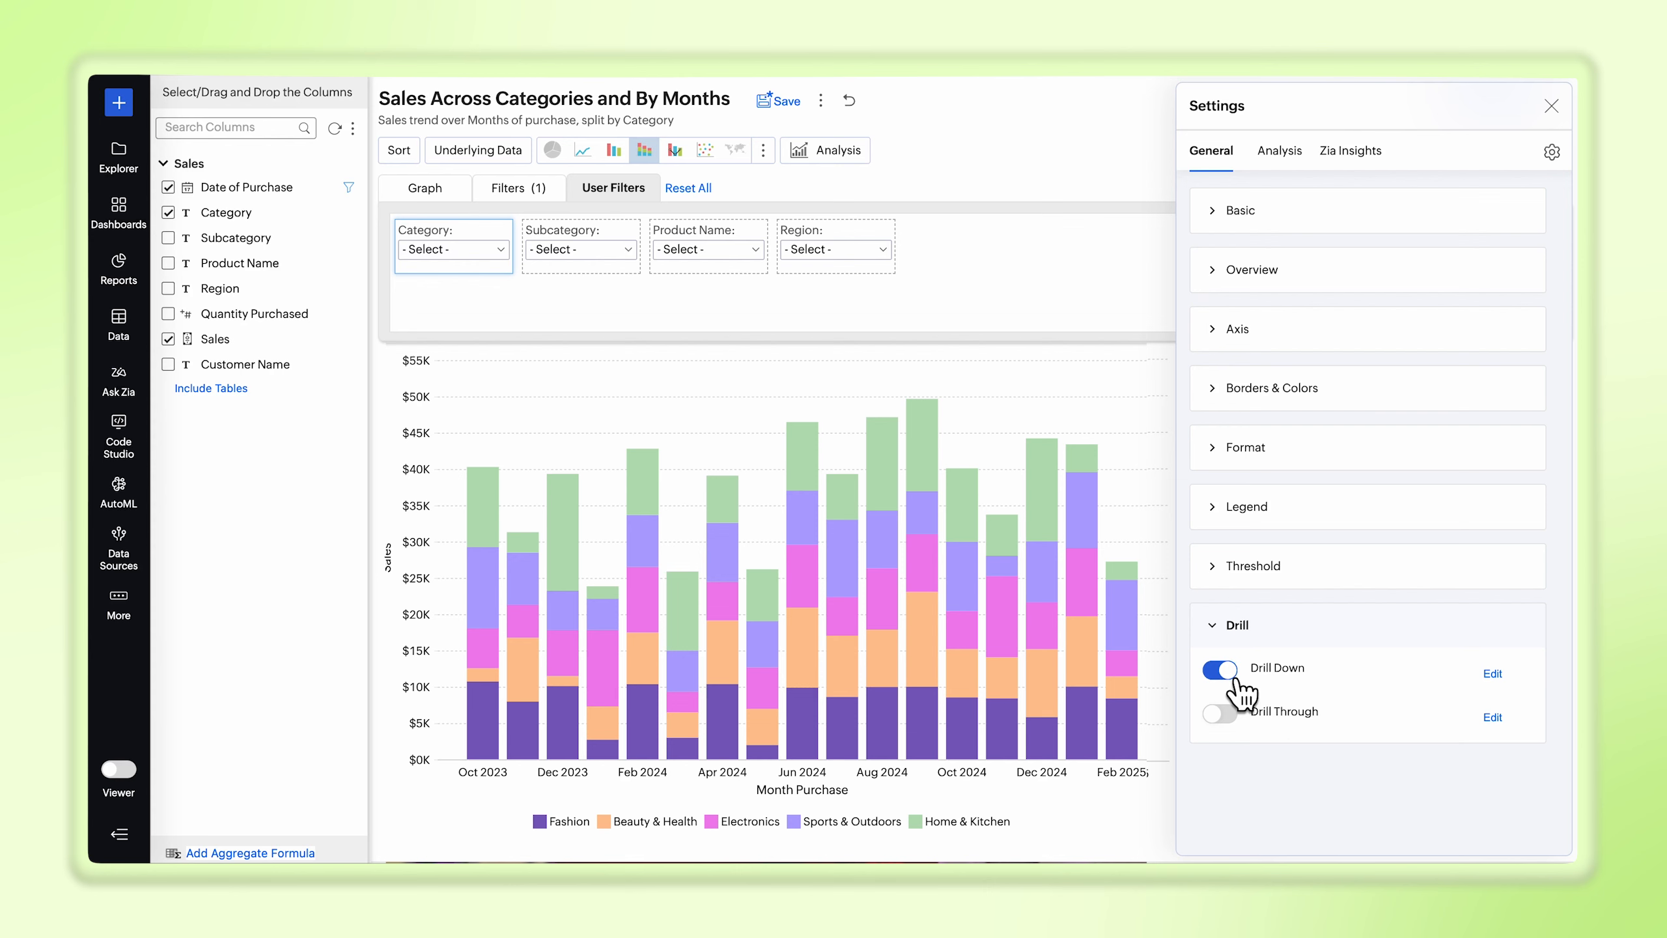
left_click(1490, 674)
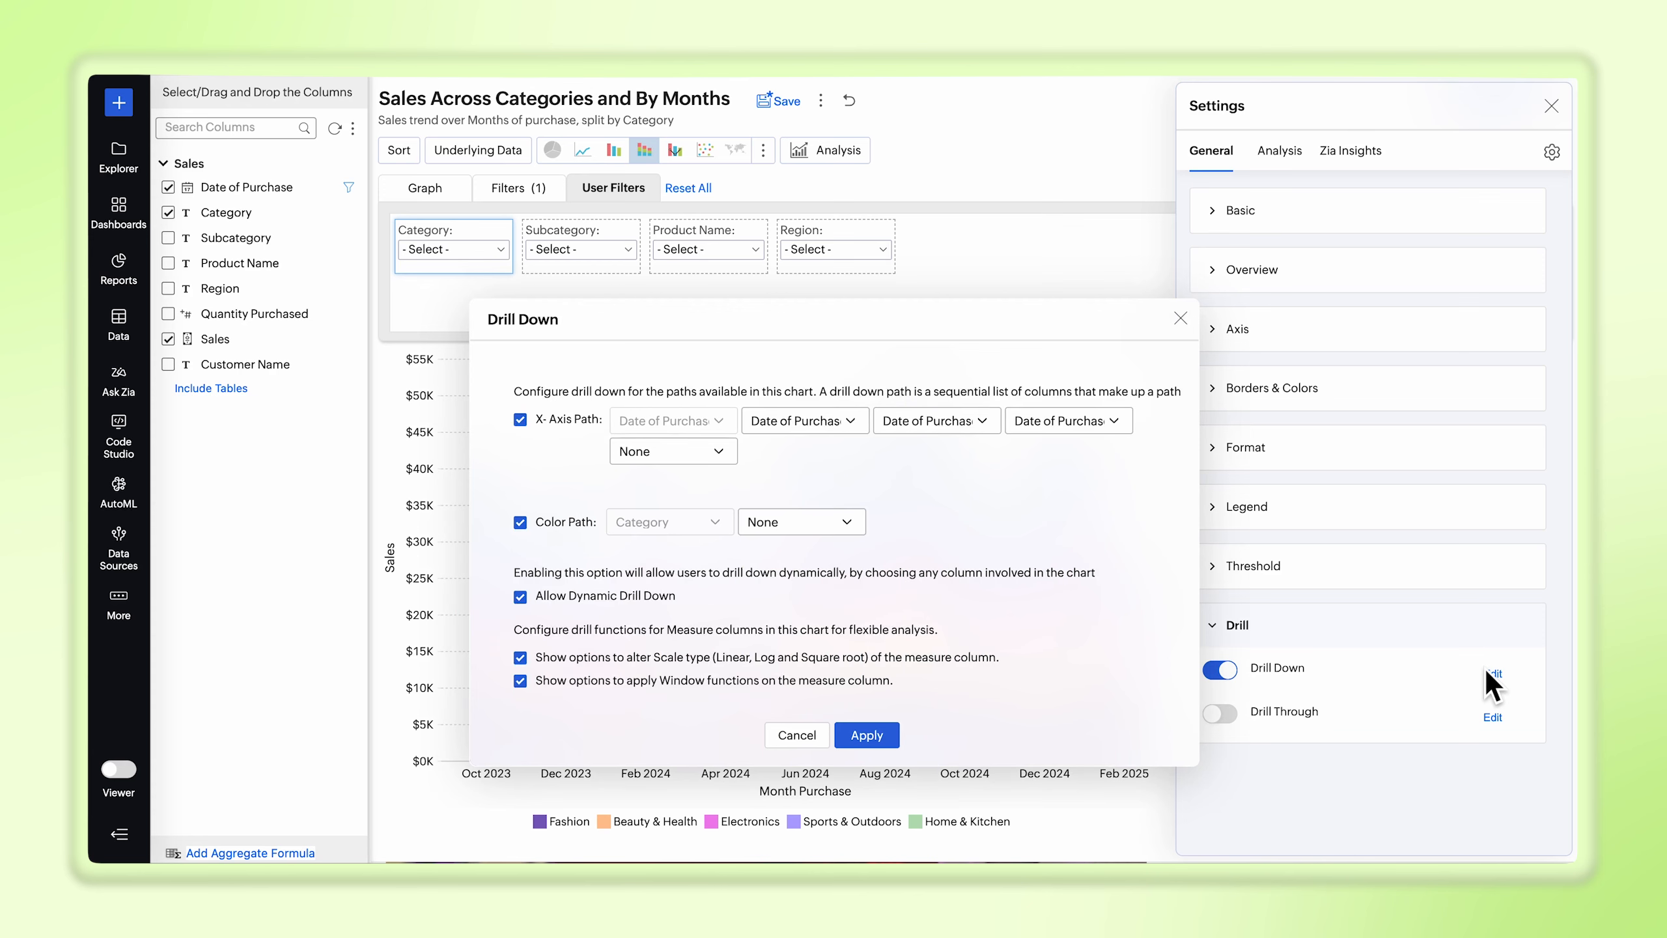
left_click(880, 741)
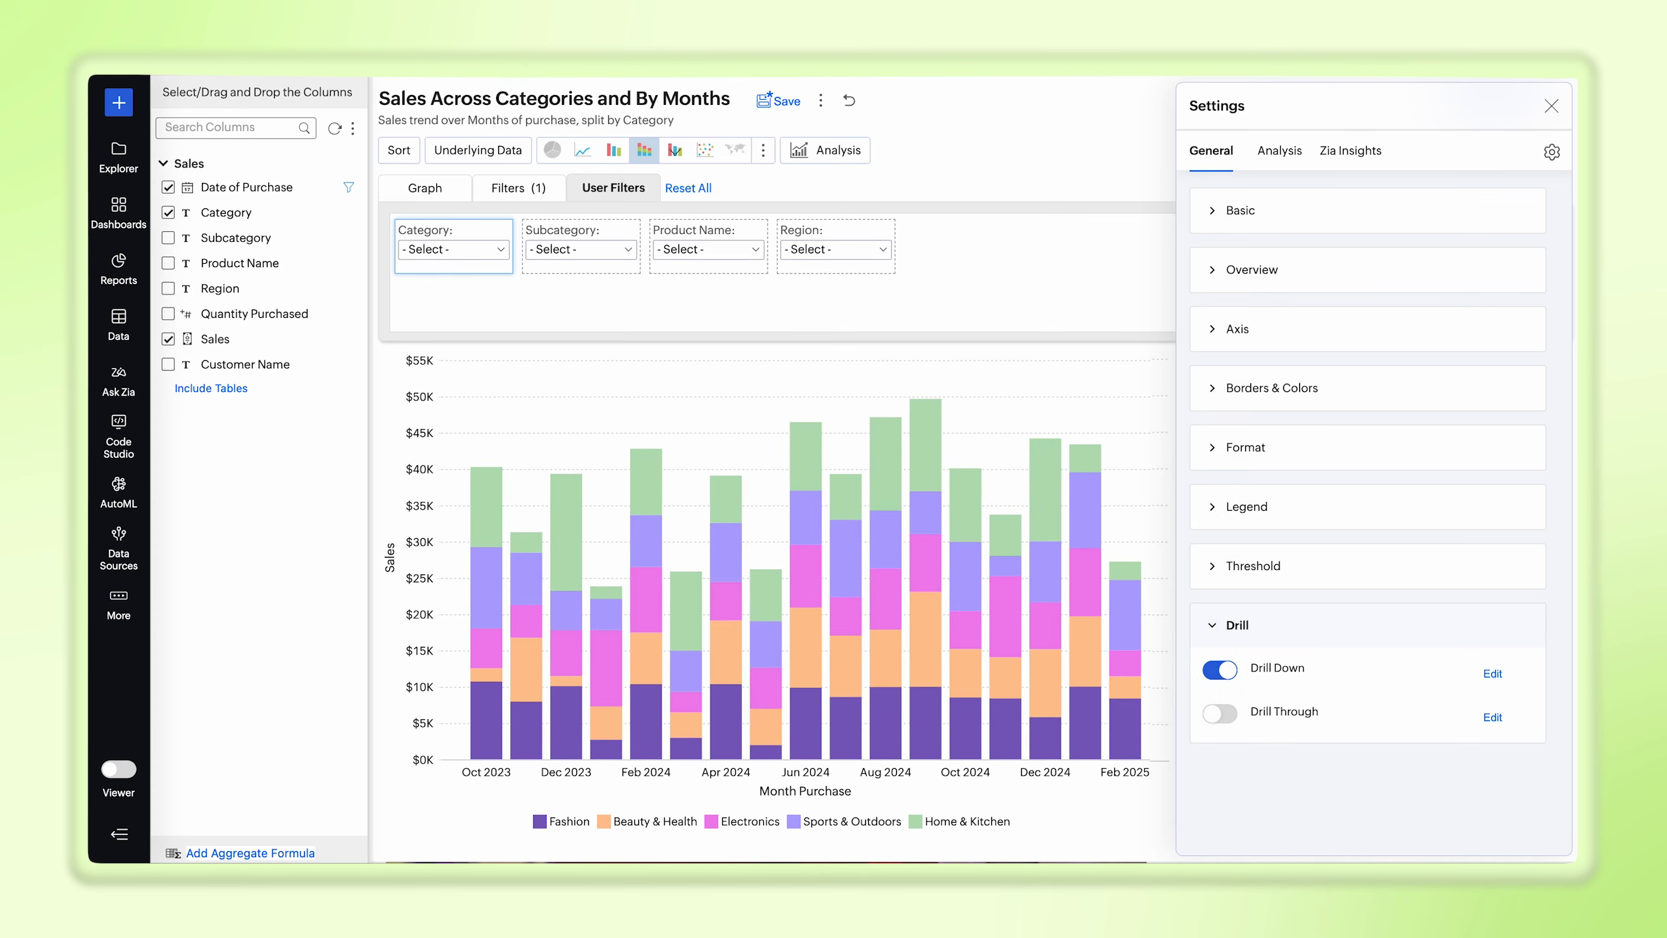
Step: Enable drill through to Category-wise Sales, Date of Purchase-wise Sales by Category, Distribution of Sales and Quantity Purchased Analysis Dashboard
left_click(1222, 714)
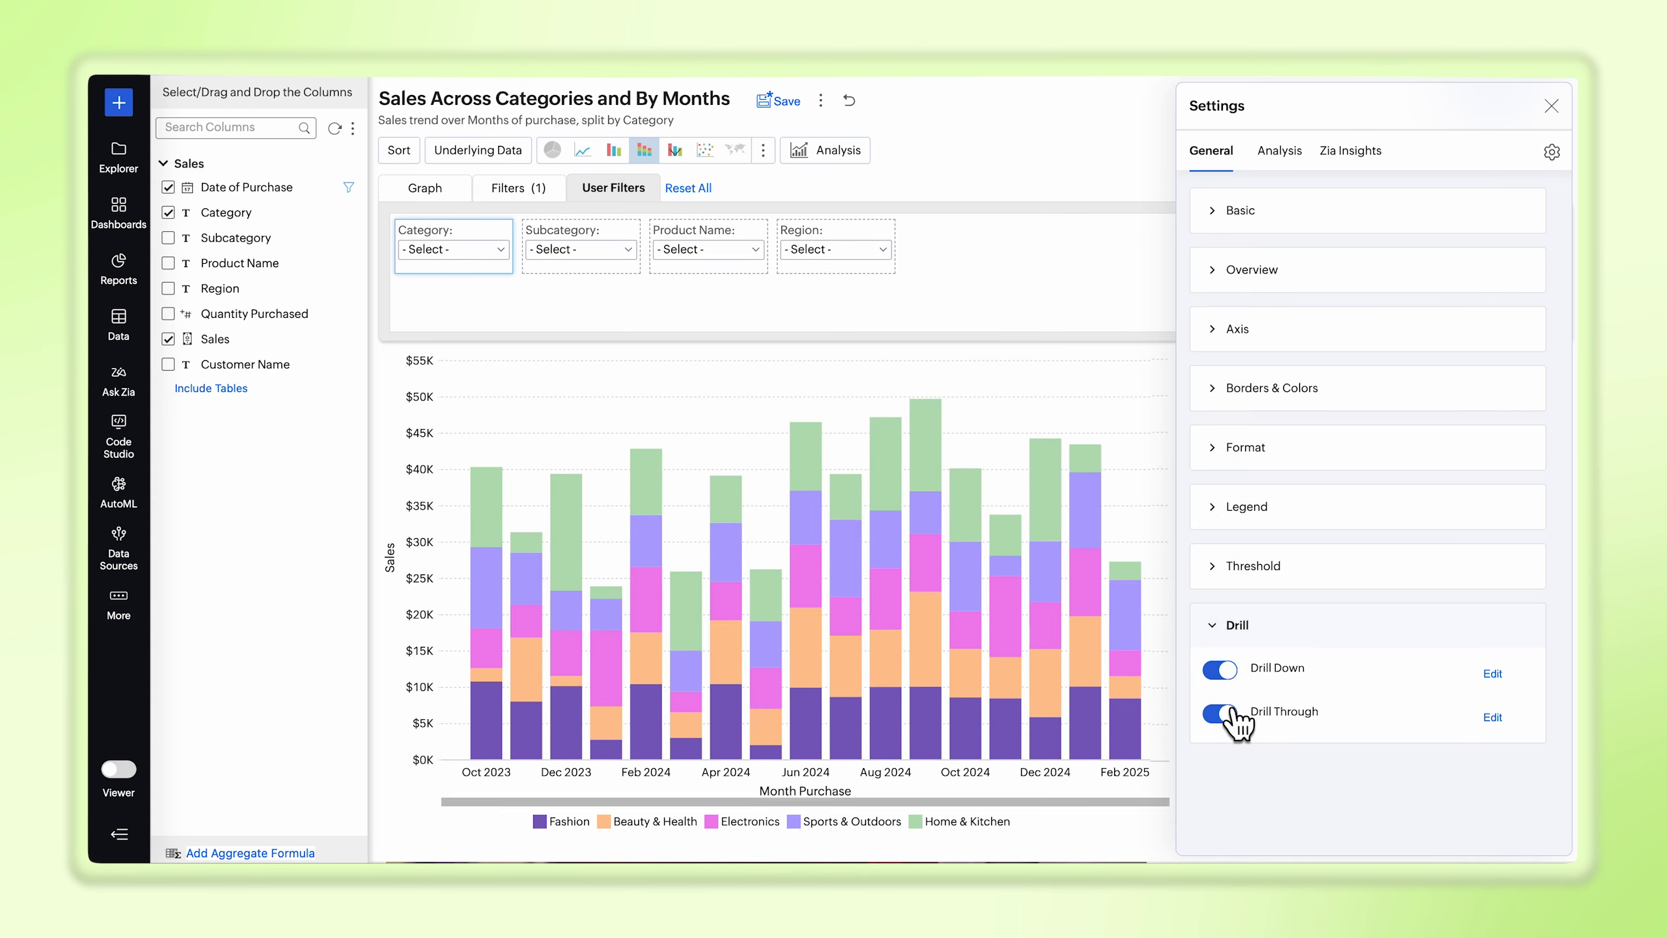
left_click(1492, 717)
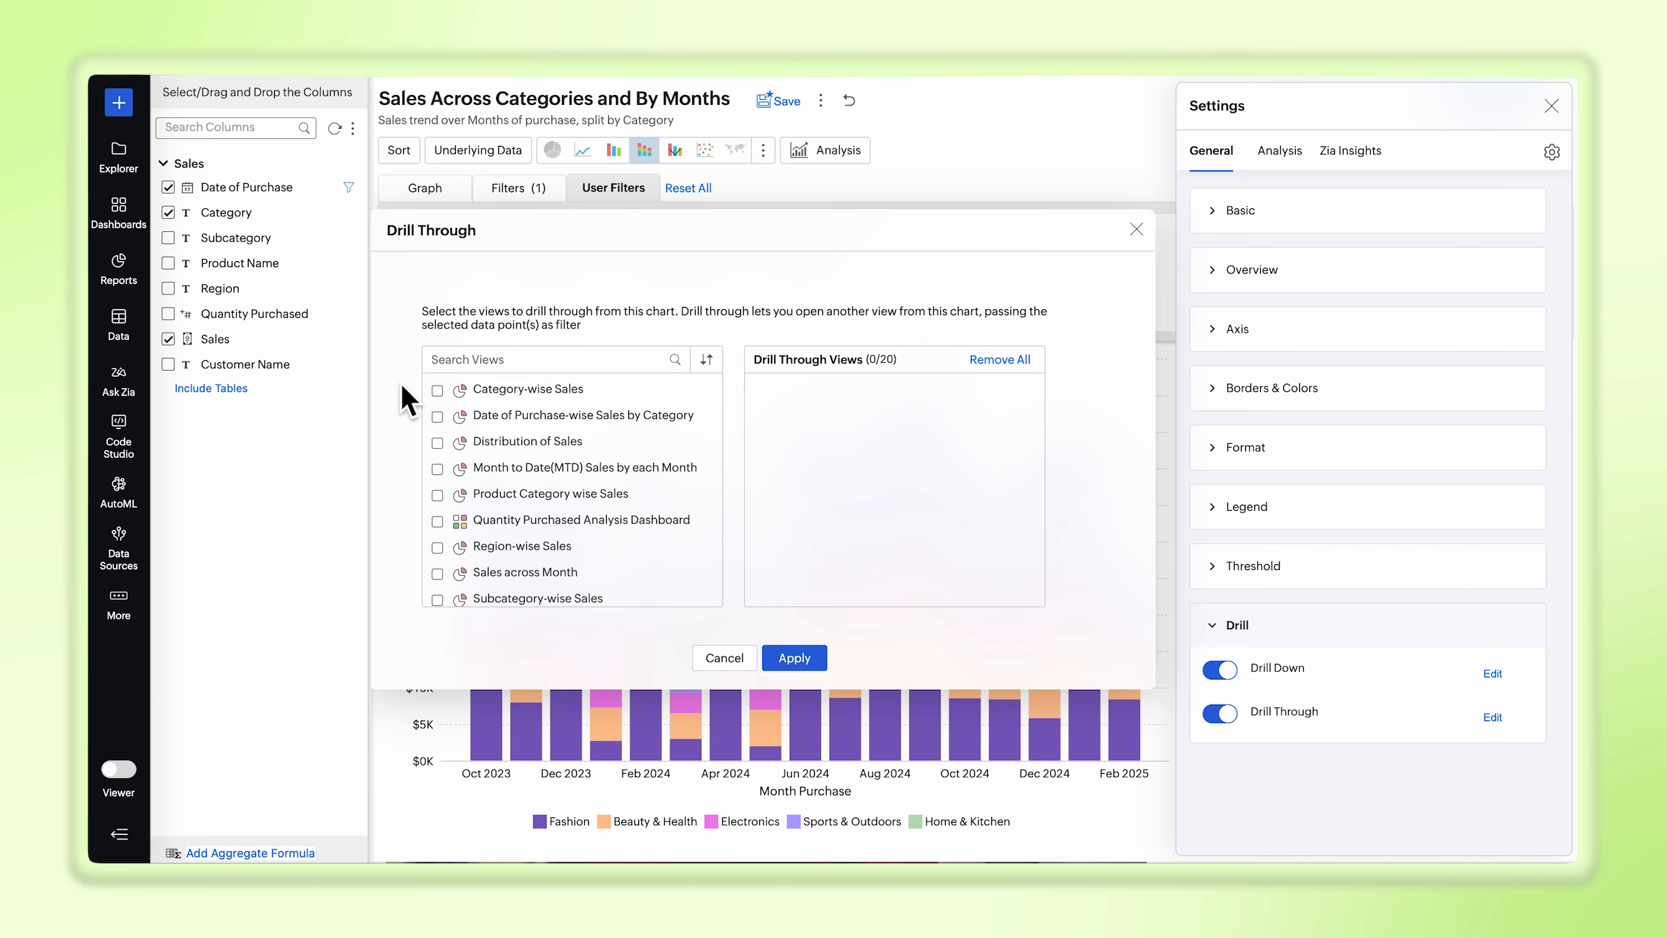
left_click(437, 391)
left_click(442, 425)
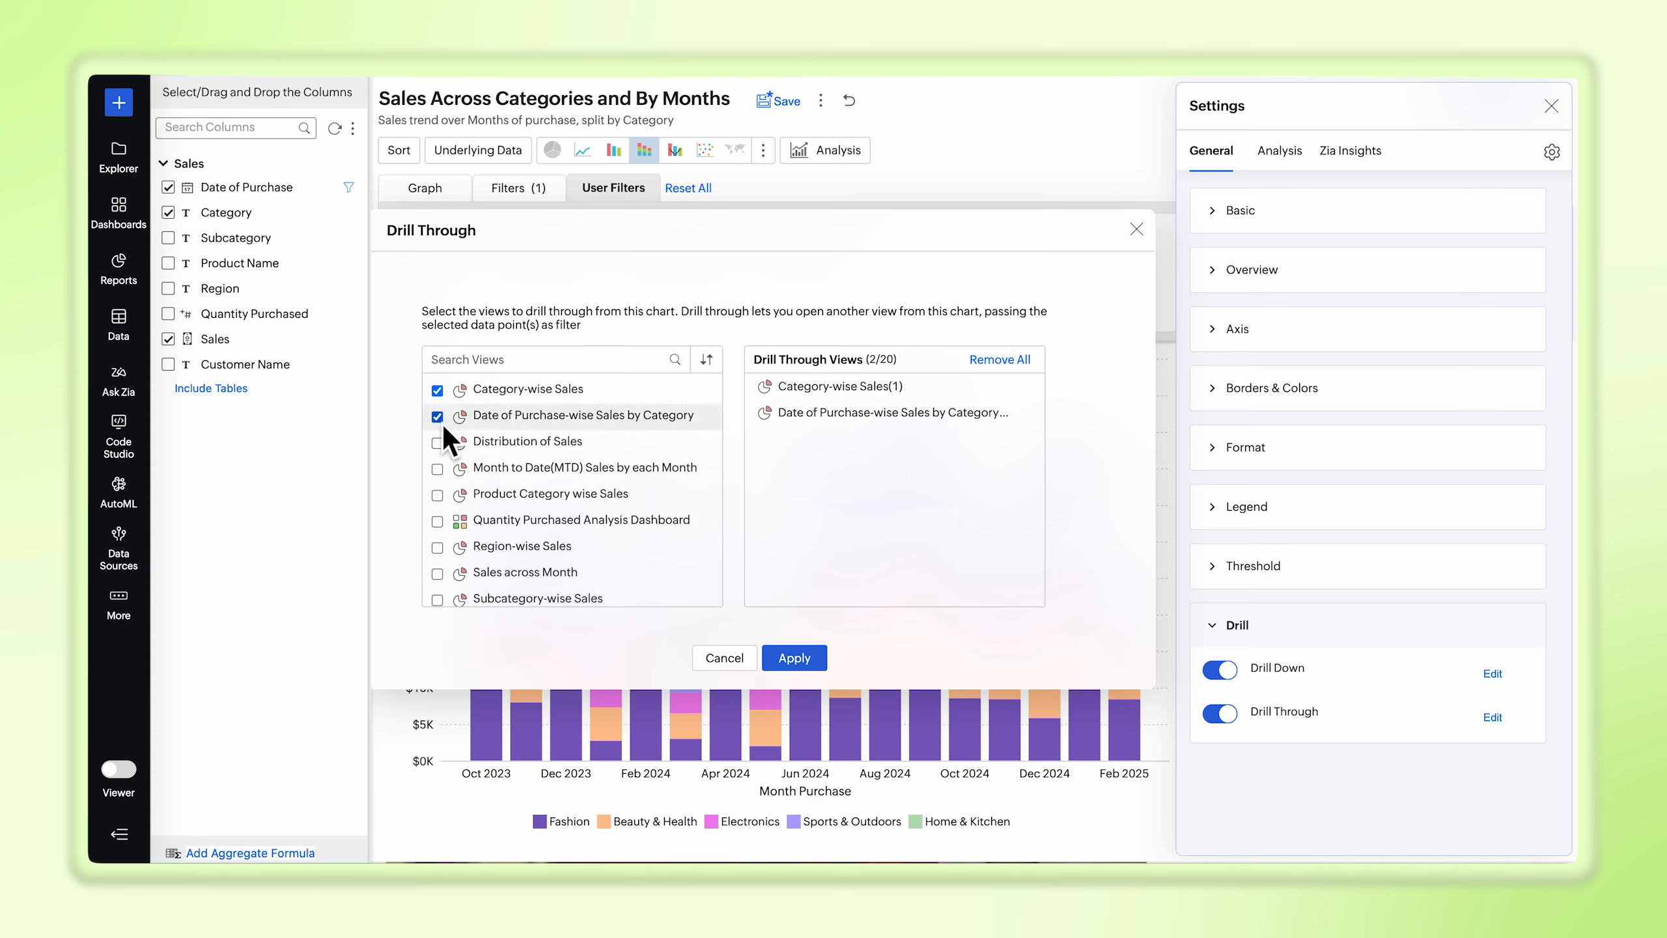
left_click(443, 448)
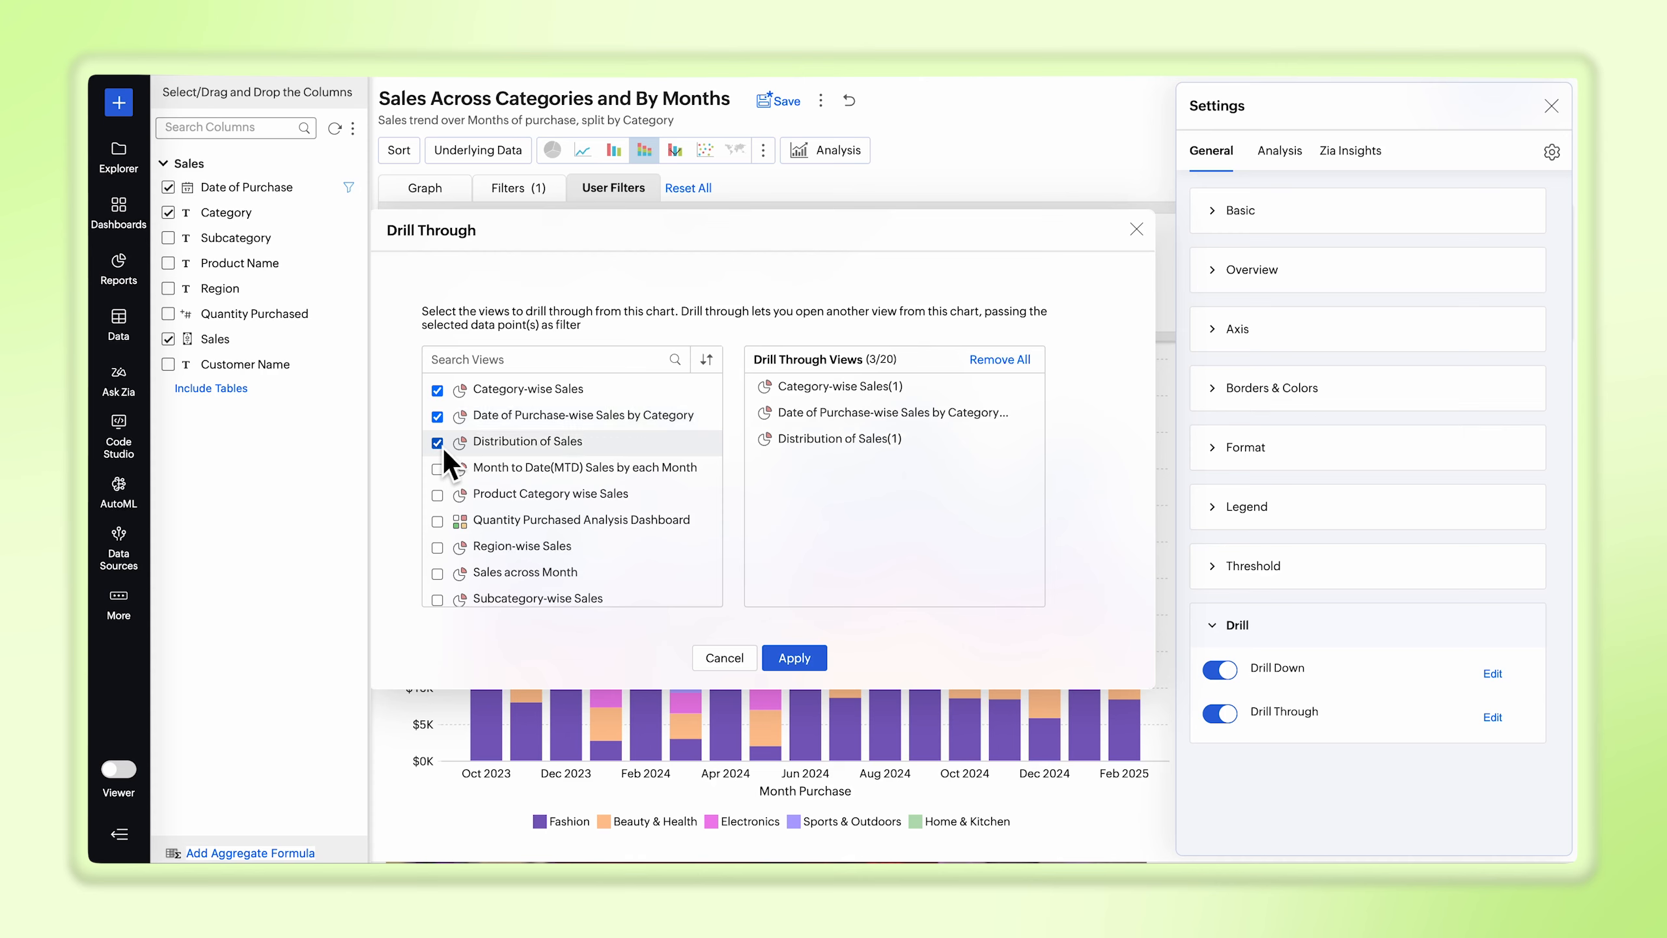
left_click(443, 523)
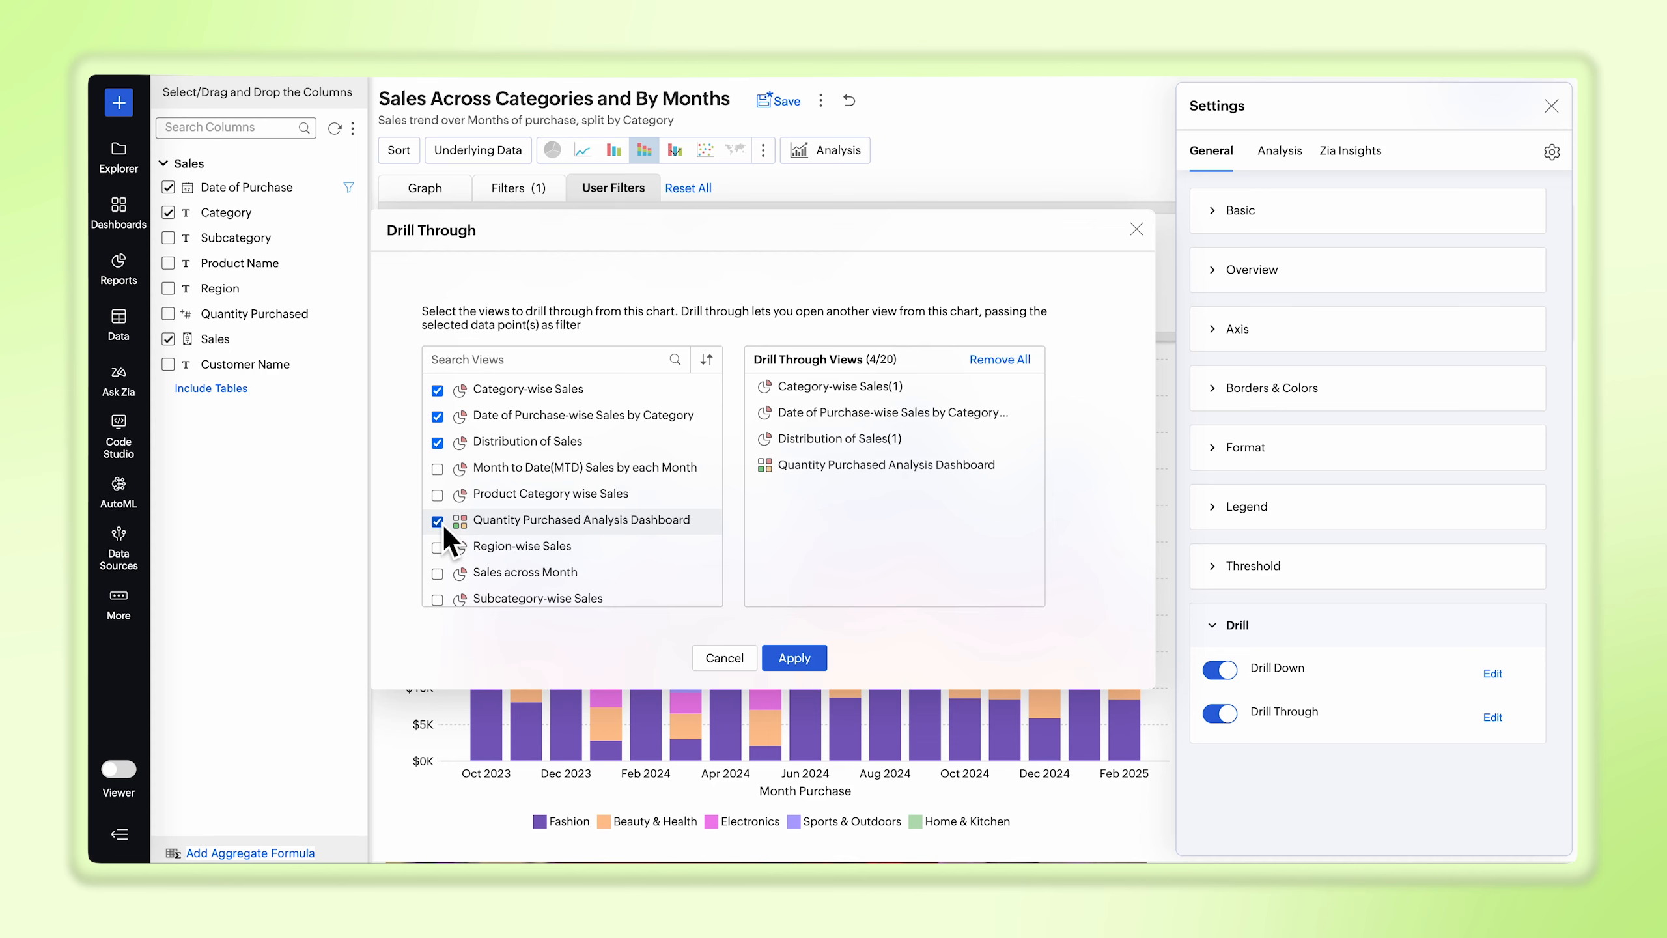
left_click(796, 659)
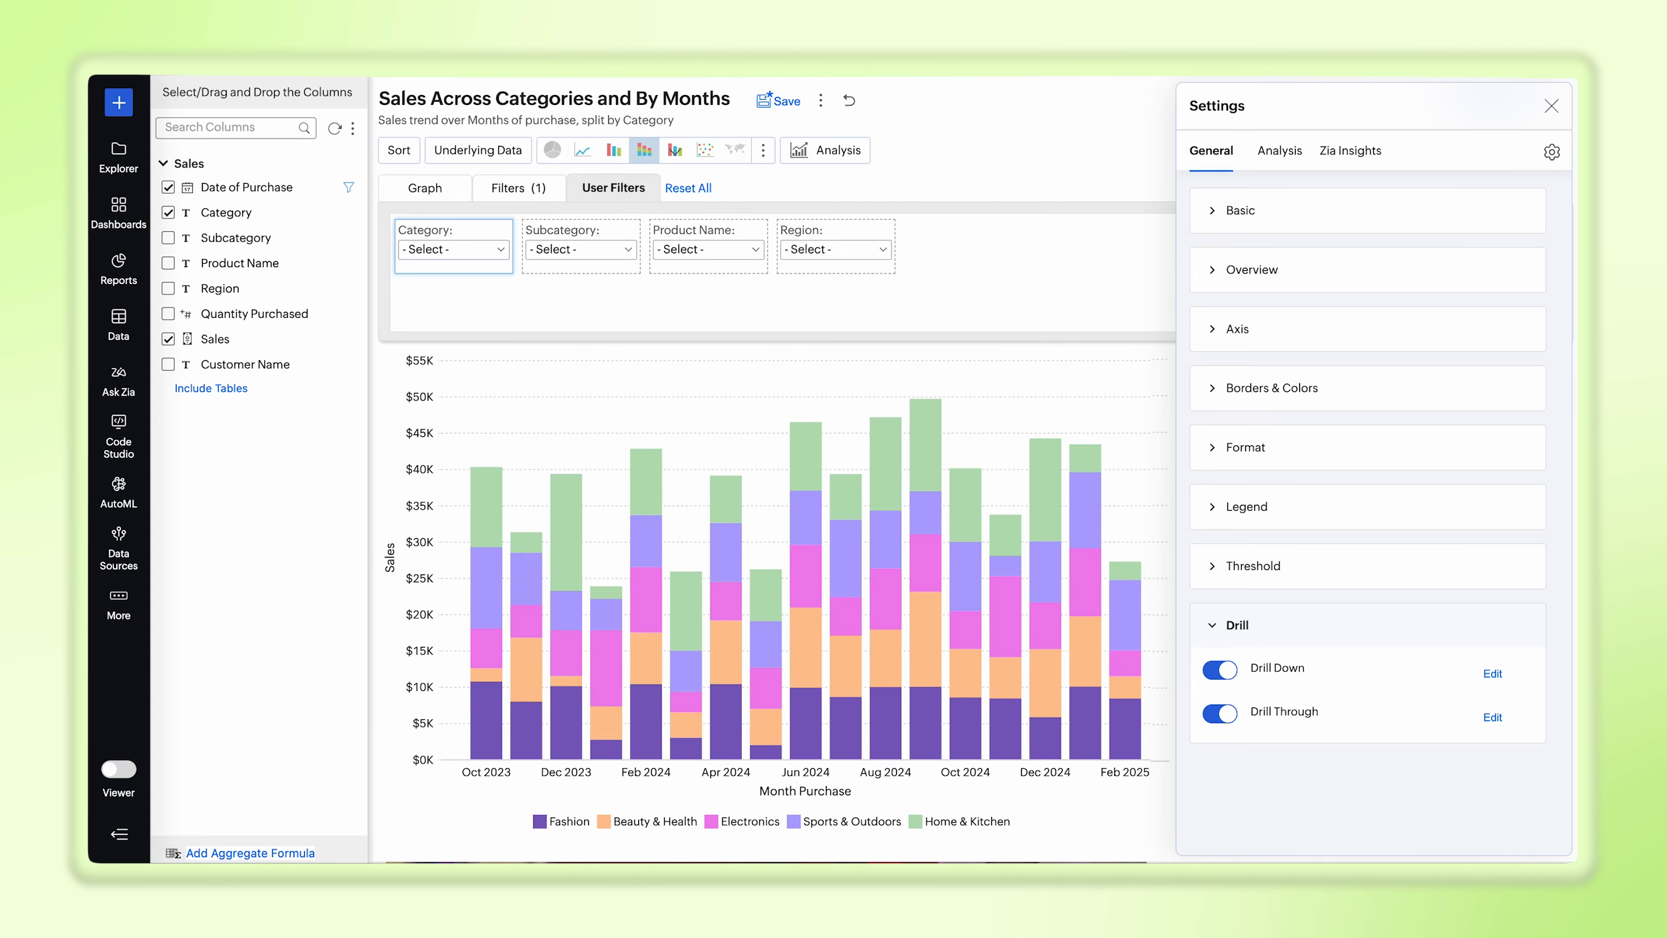
Step: Review the list of applied settings and switch the chart to view mode
left_click(1553, 155)
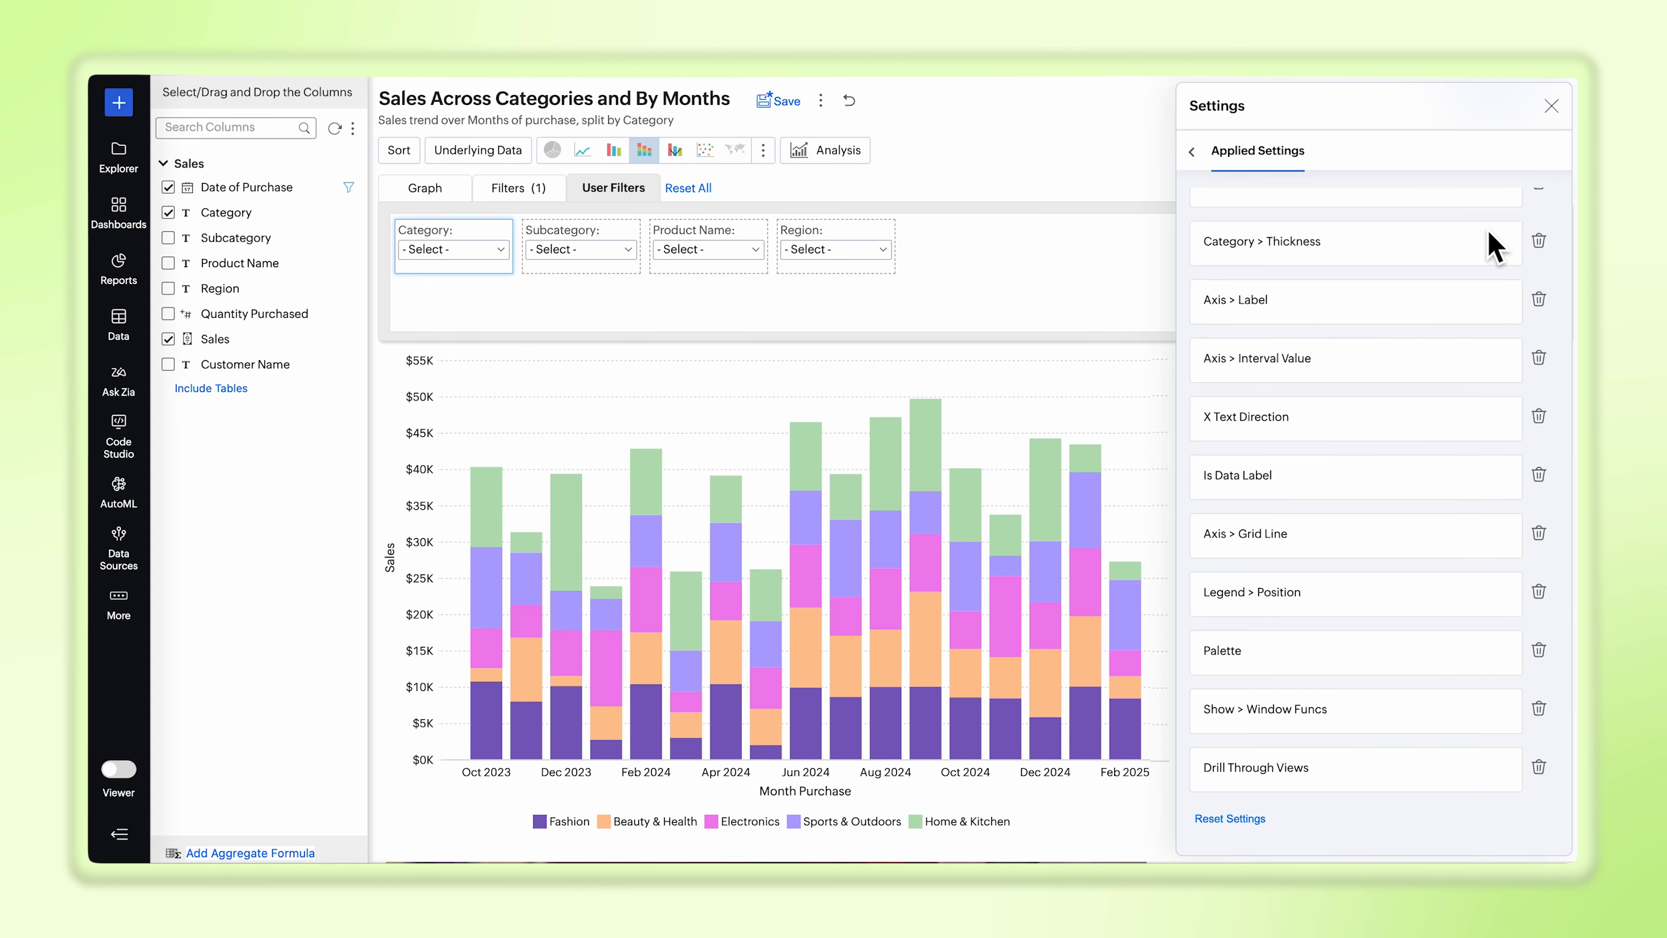
left_click(1552, 106)
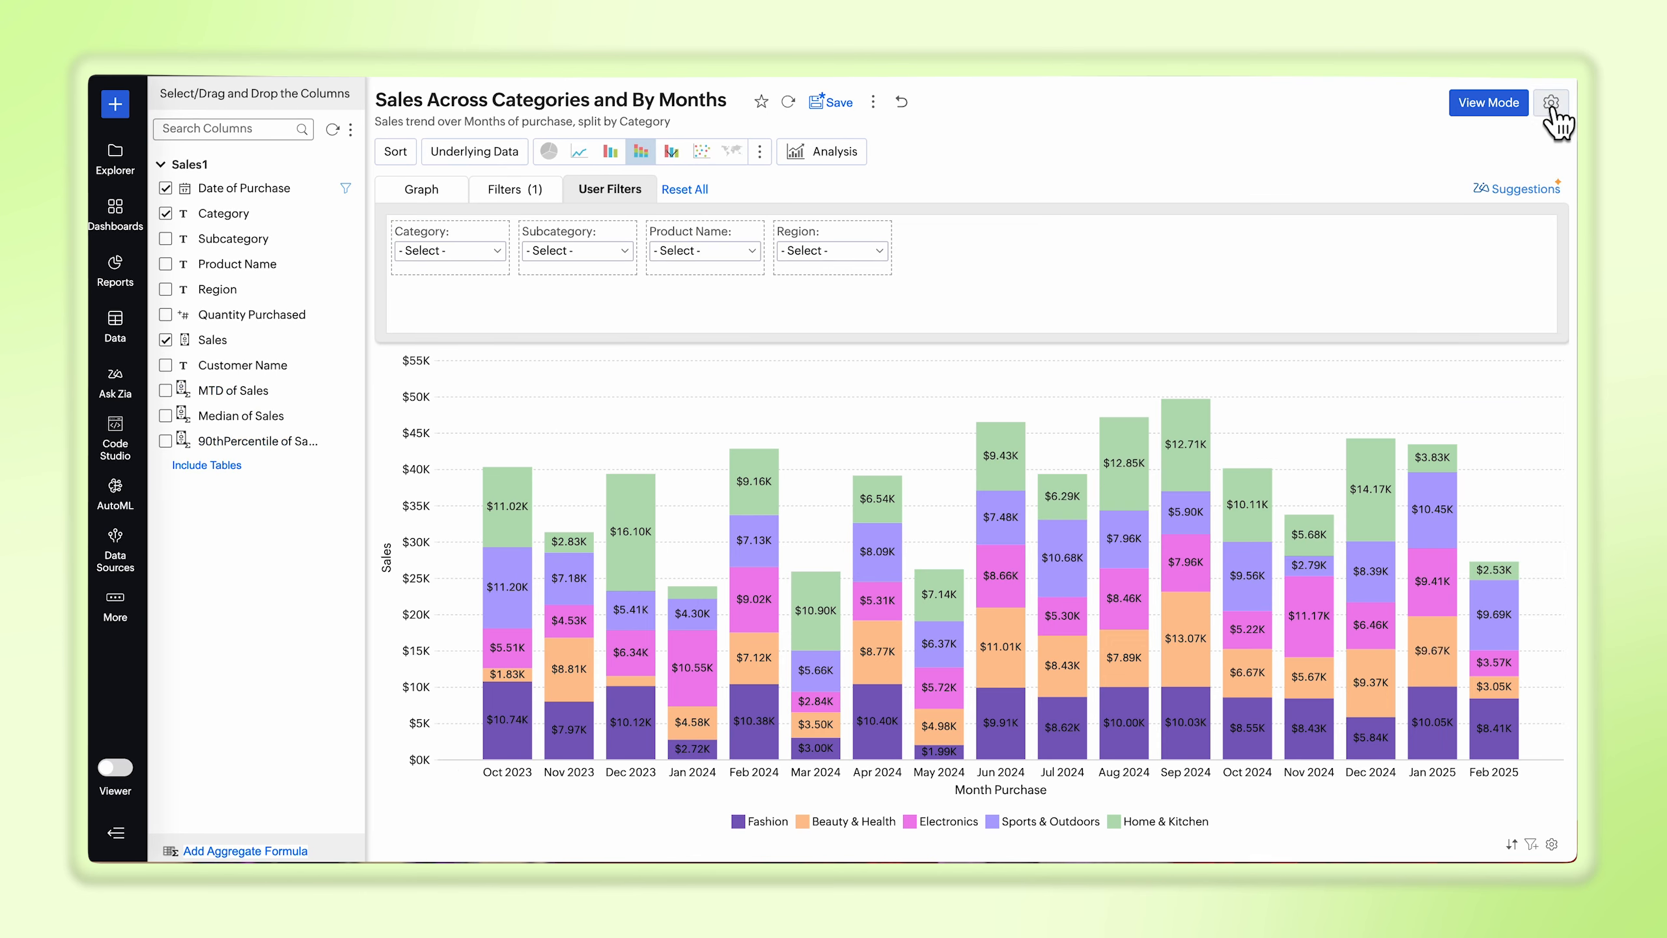
left_click(1489, 103)
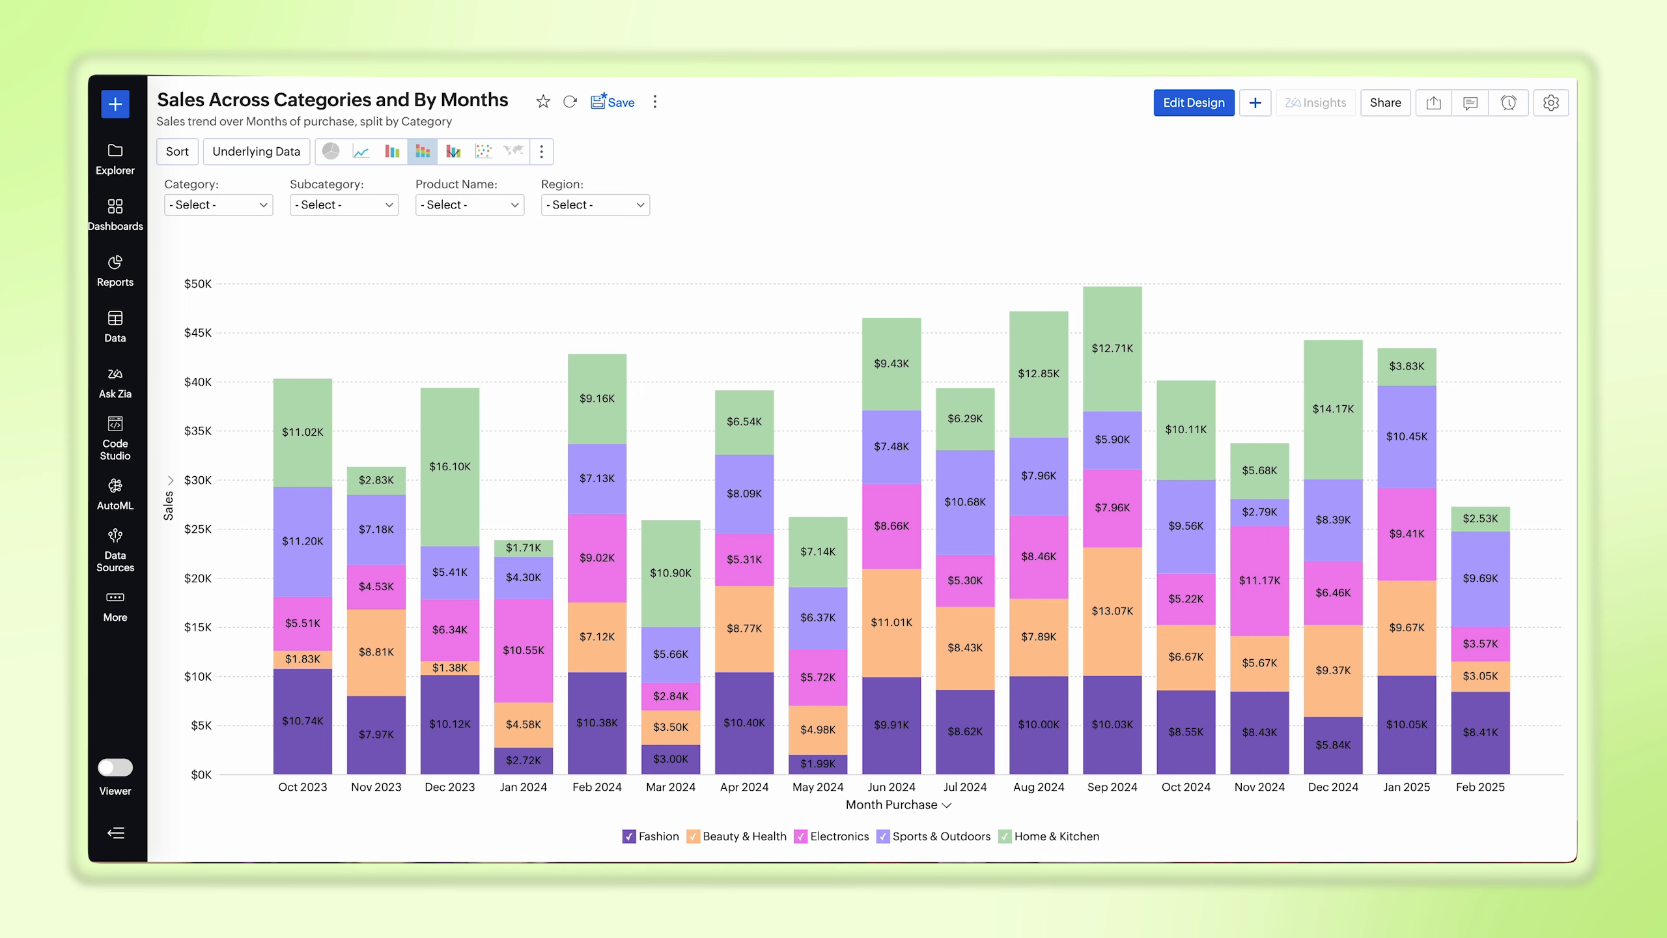
Step: Filter the chart to the Sports & Outdoors category and reset the filter
left_click(230, 209)
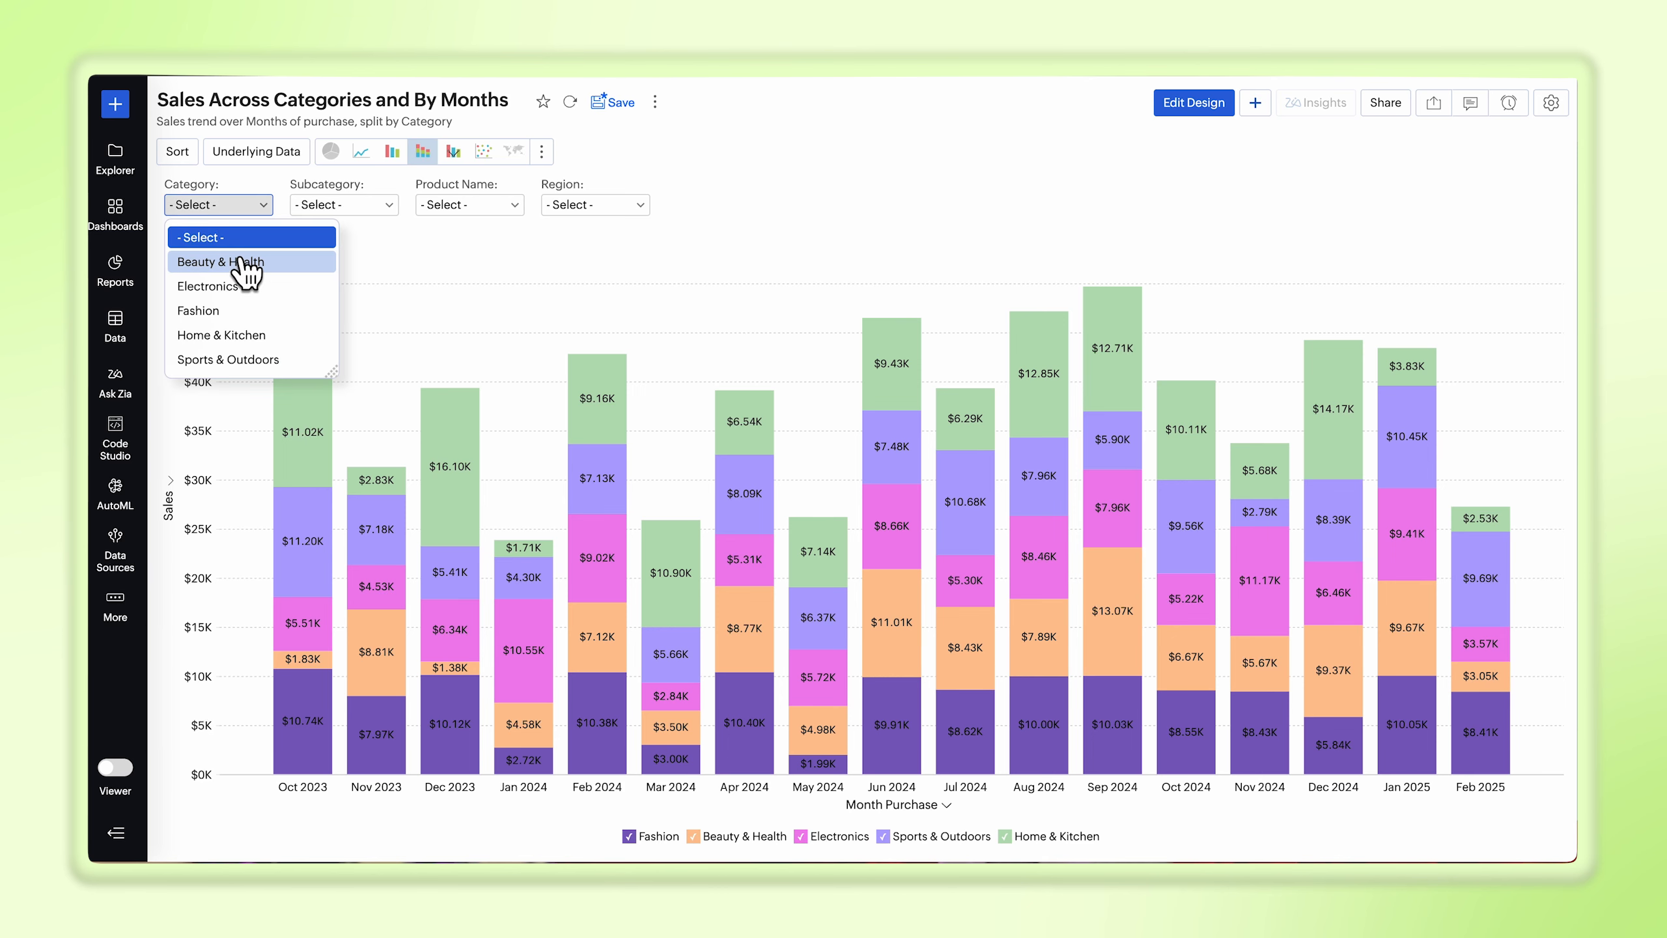
left_click(244, 360)
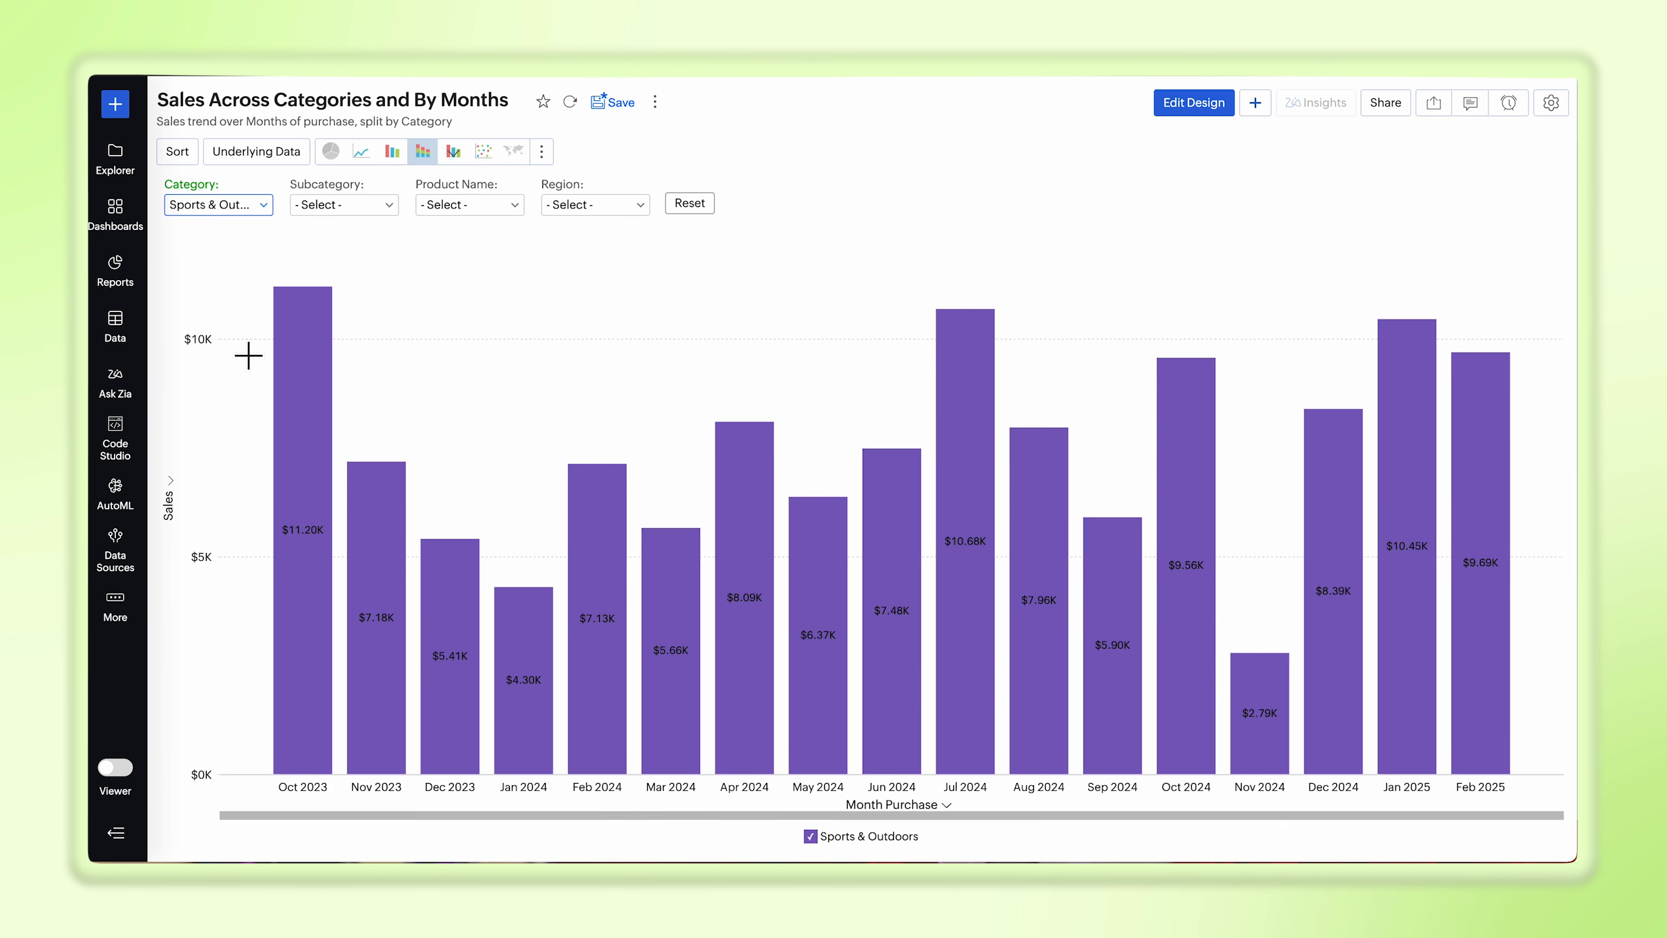
left_click(683, 204)
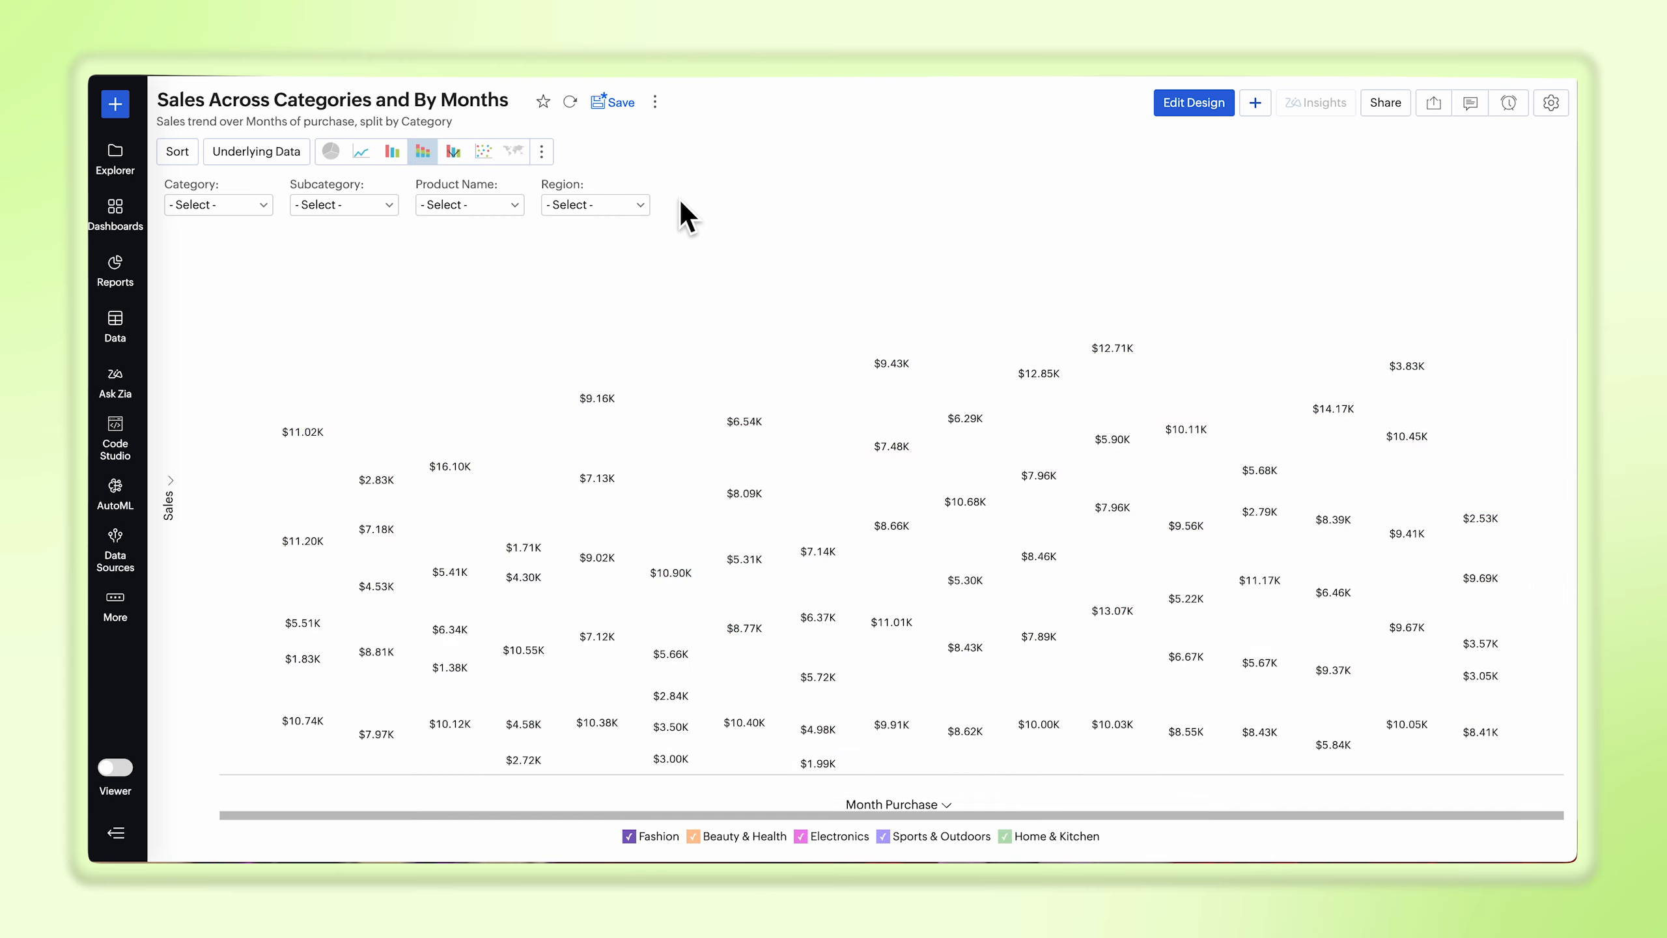
Step: Drill down the Jun 2024 Home & Kitchen segment by Region and return to the full chart
left_click(890, 329)
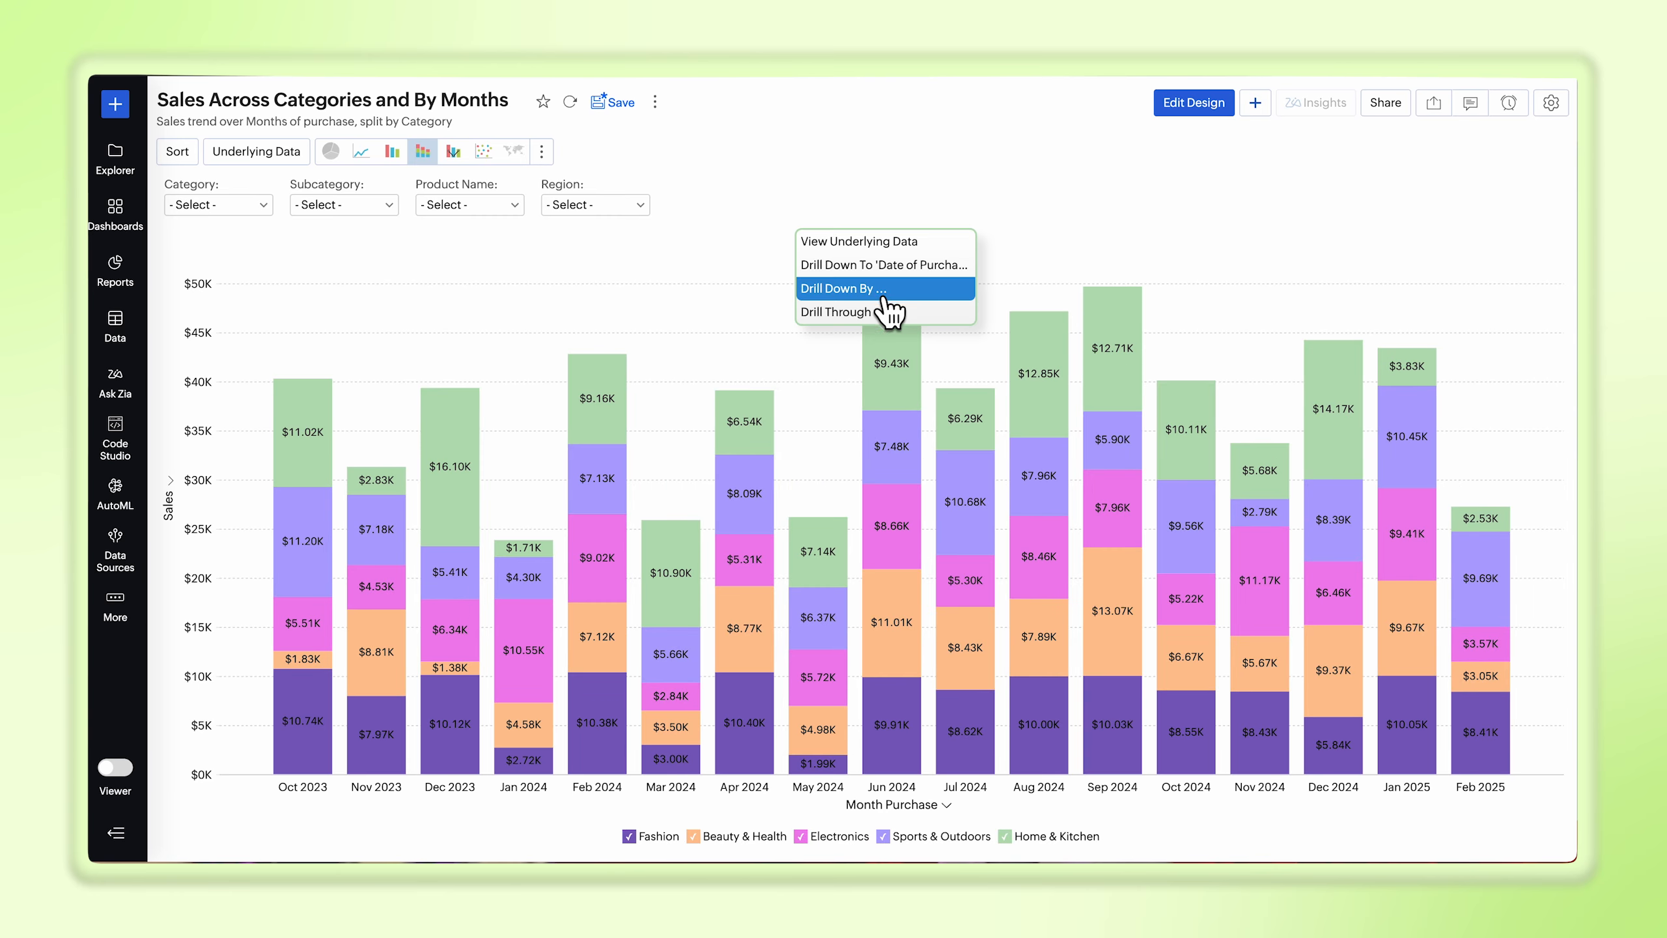
left_click(893, 293)
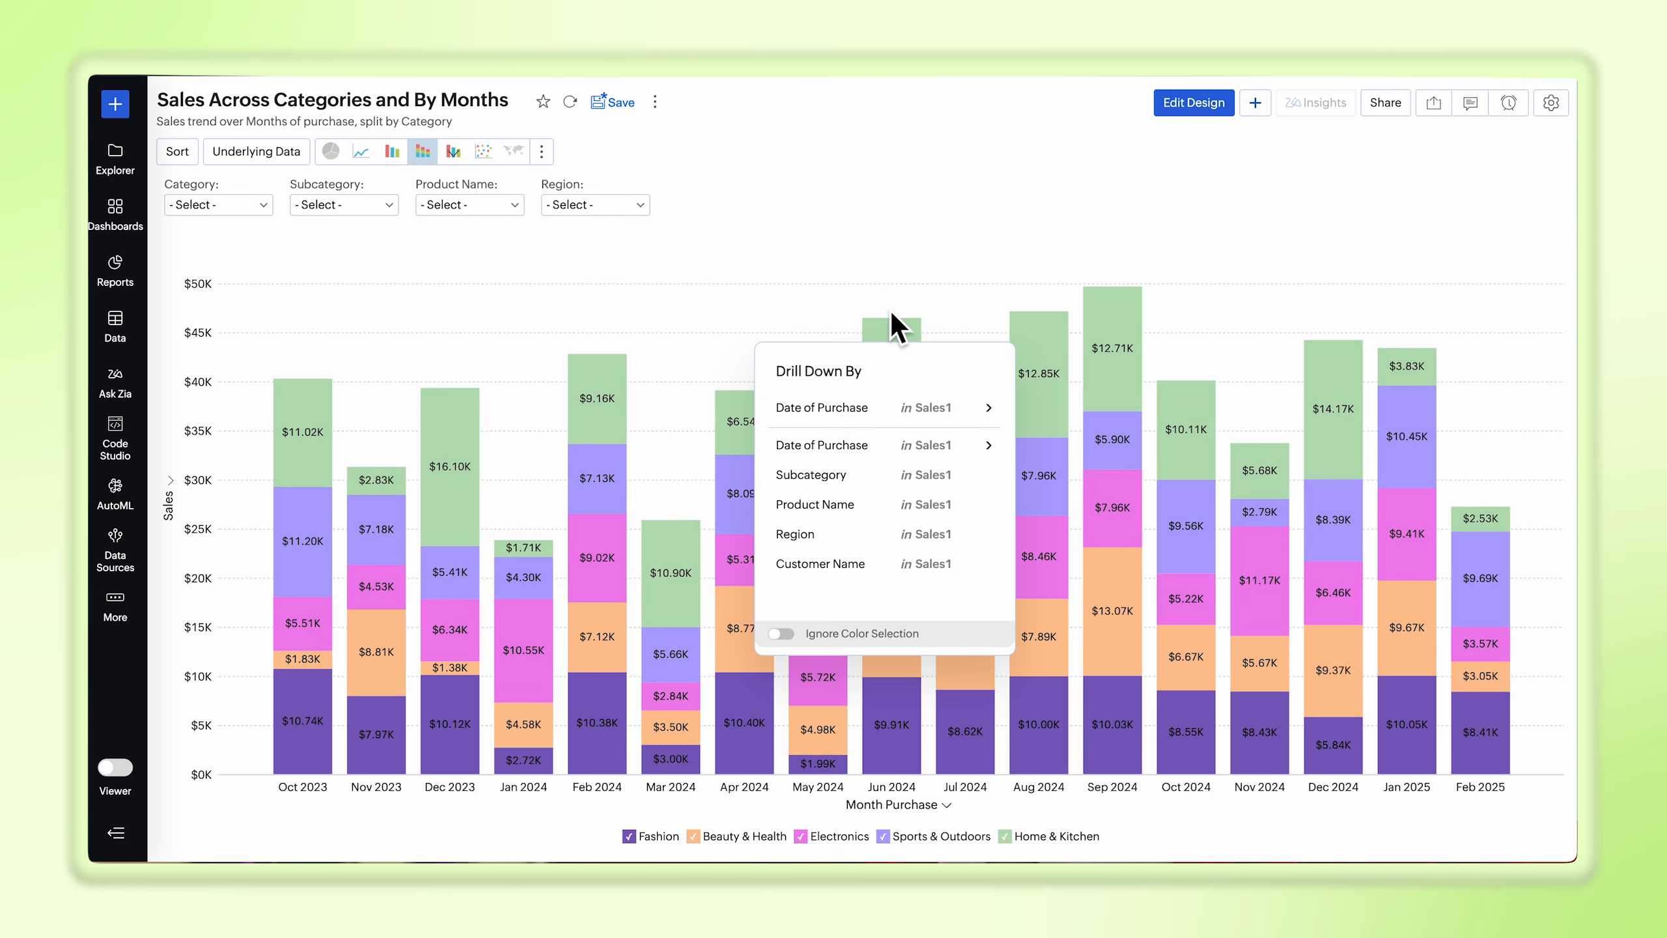
left_click(890, 535)
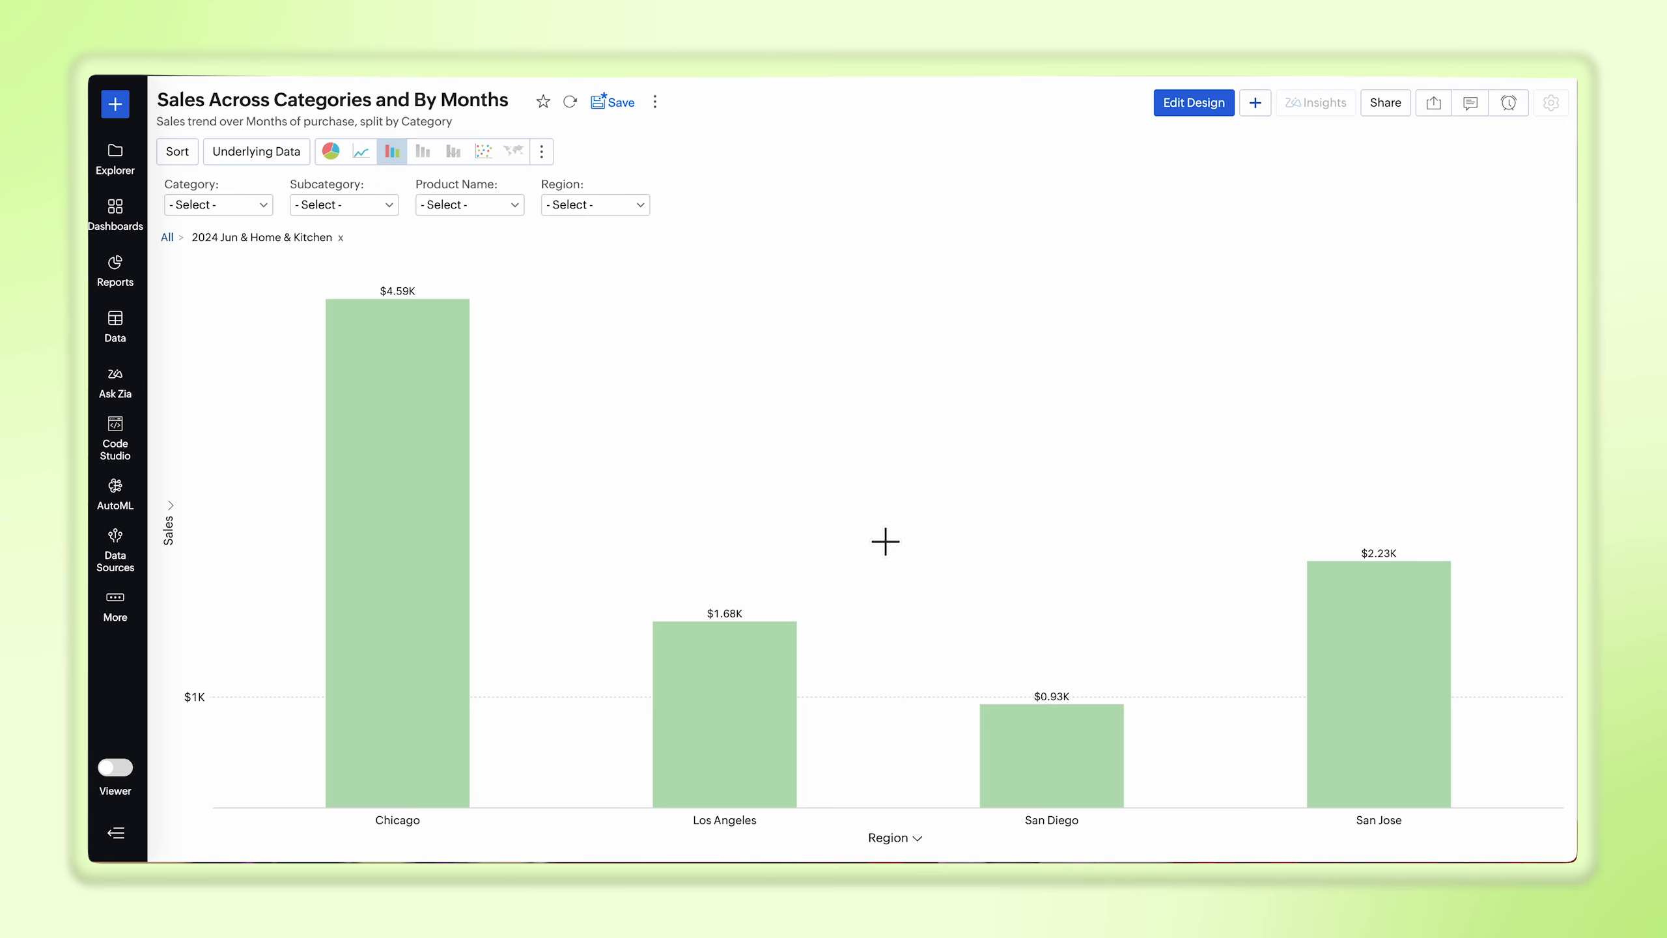
left_click(168, 239)
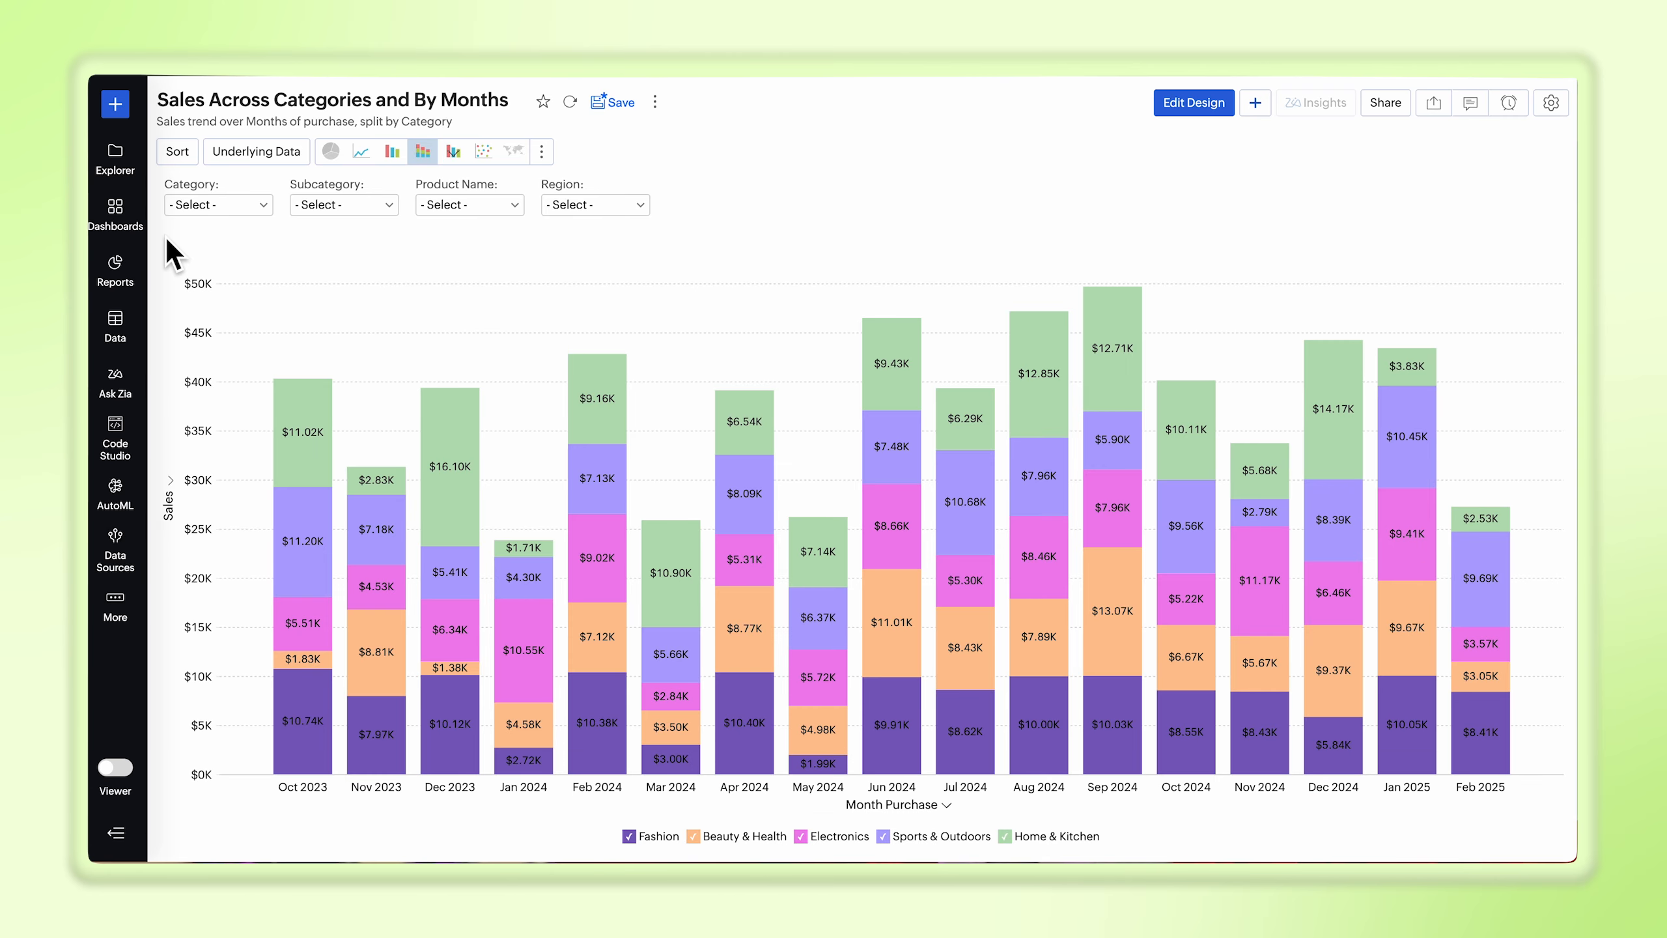
Step: Zoom the chart to the months from May 2024 to Jan 2025
left_click_drag(821, 331, 1457, 417)
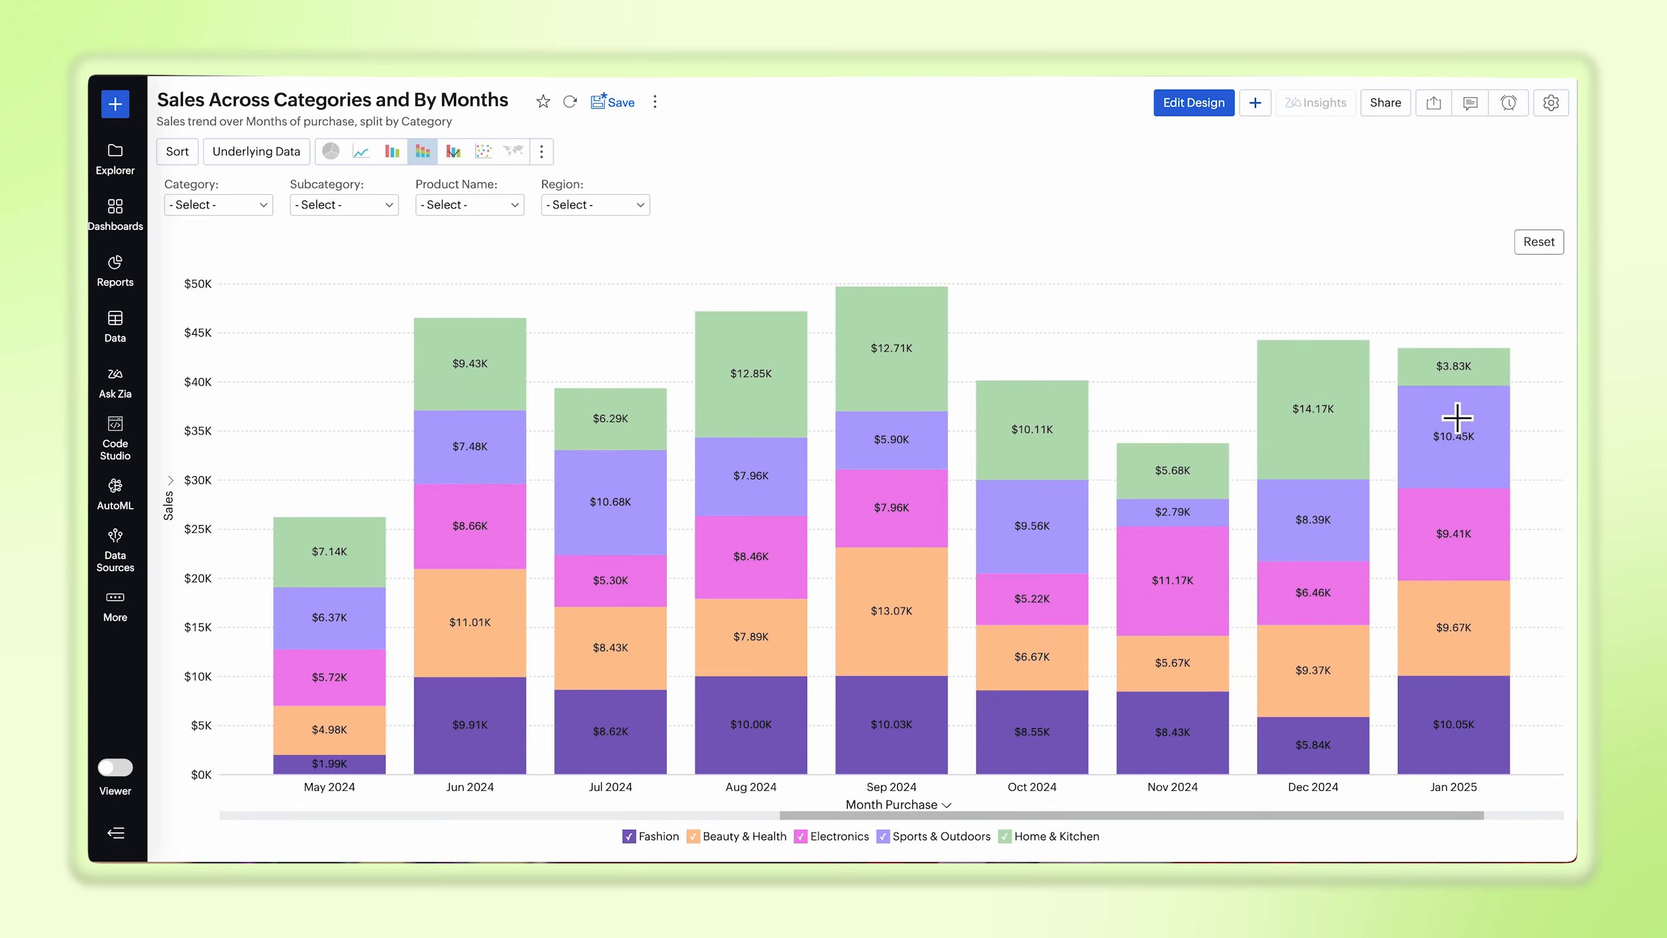